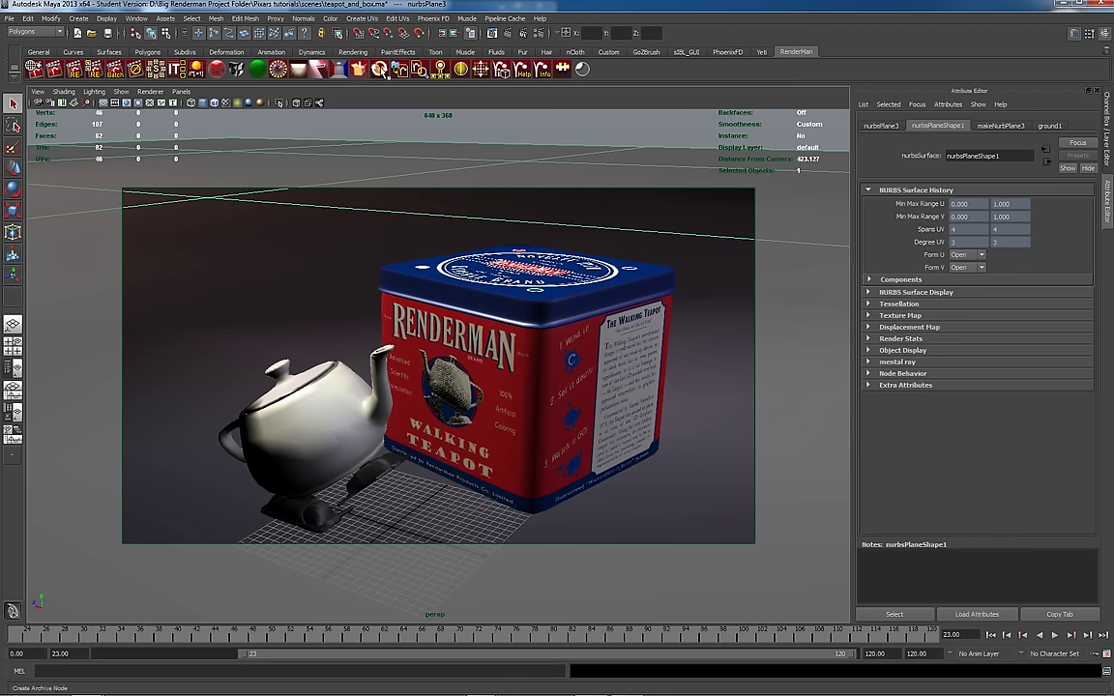
# - Open the RenderMan online documentation and search it for 'tutoria'
pyautogui.click(522, 71)
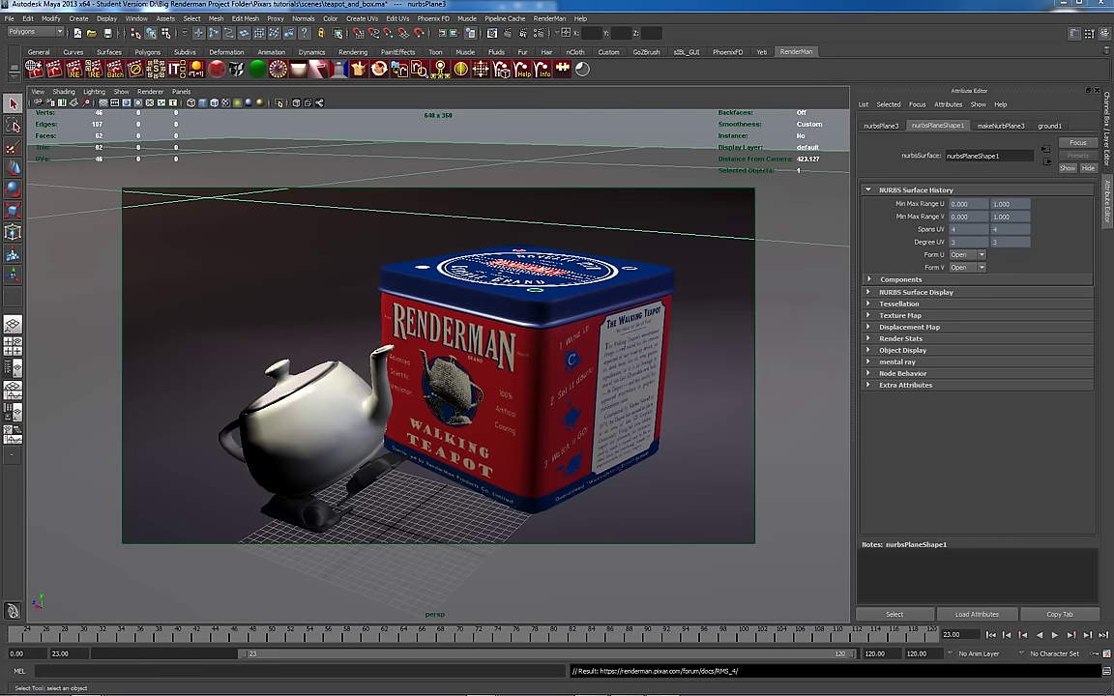
pyautogui.moveTo(1113, 64); pyautogui.dragTo(284, 60)
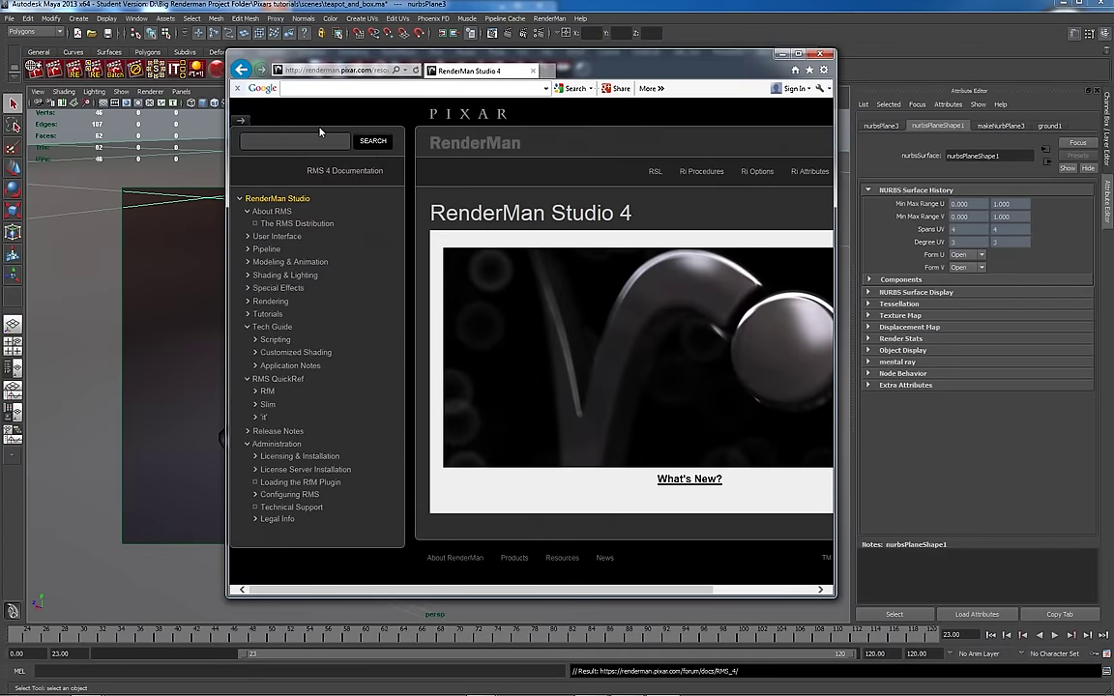
pyautogui.click(288, 142)
pyautogui.write('tutorial')
pyautogui.press('Return')
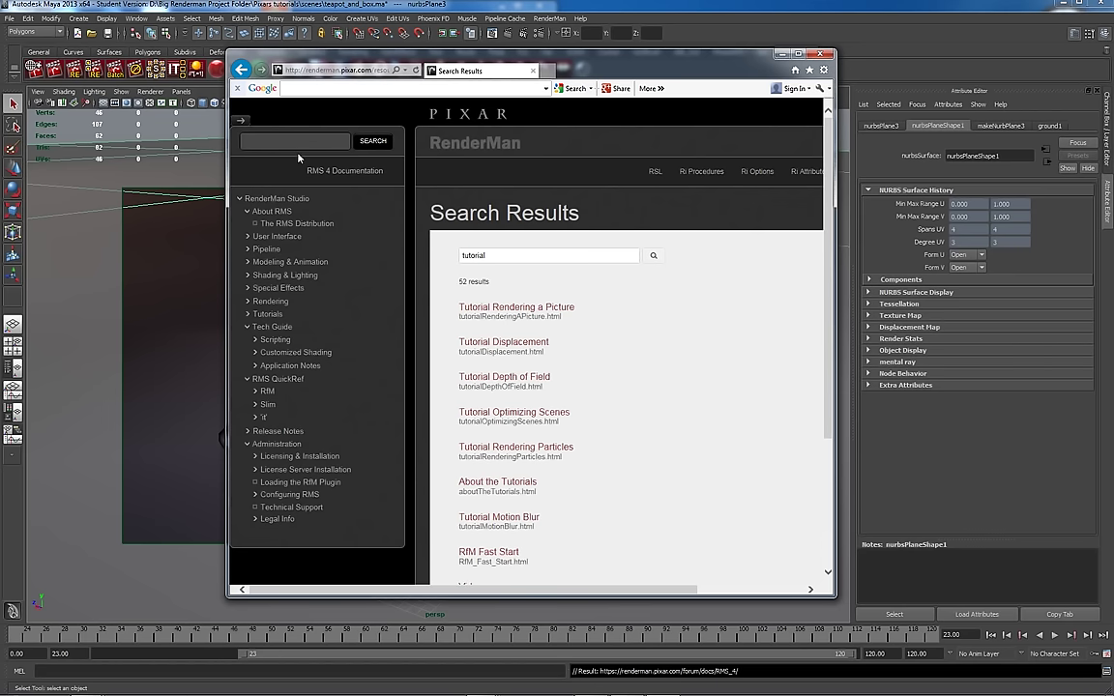
# - Search for 'tutorials', open About the Tutorials in a widened window, then reach the Software Download Area
pyautogui.click(287, 145)
pyautogui.write('tutorials')
pyautogui.press('Return')
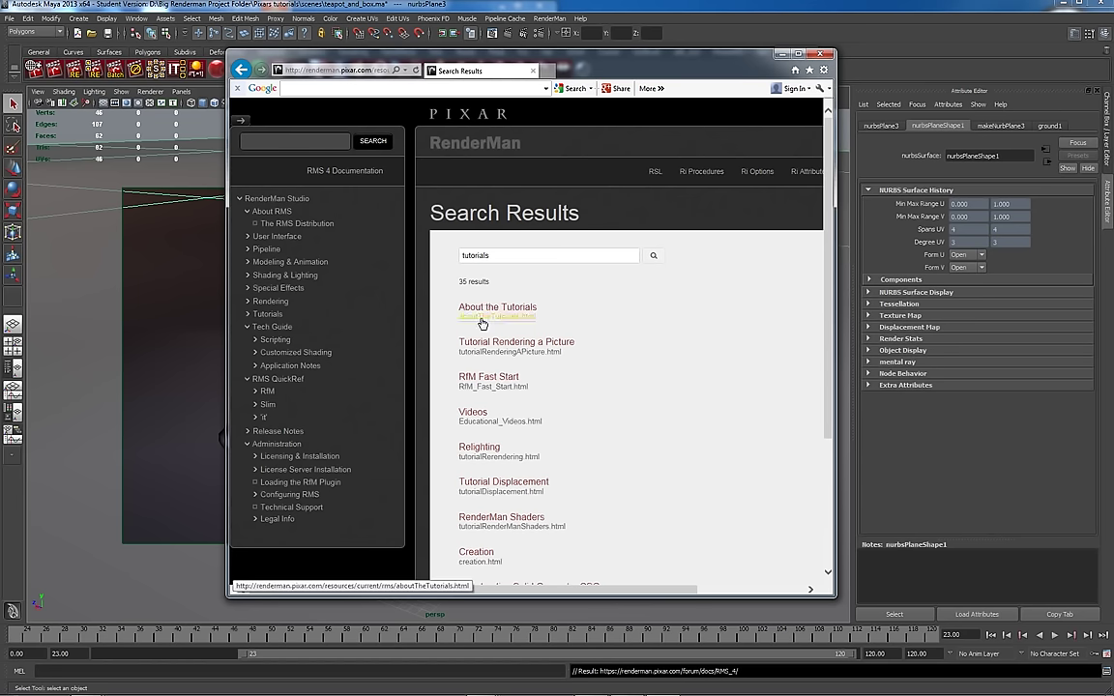
pyautogui.click(486, 311)
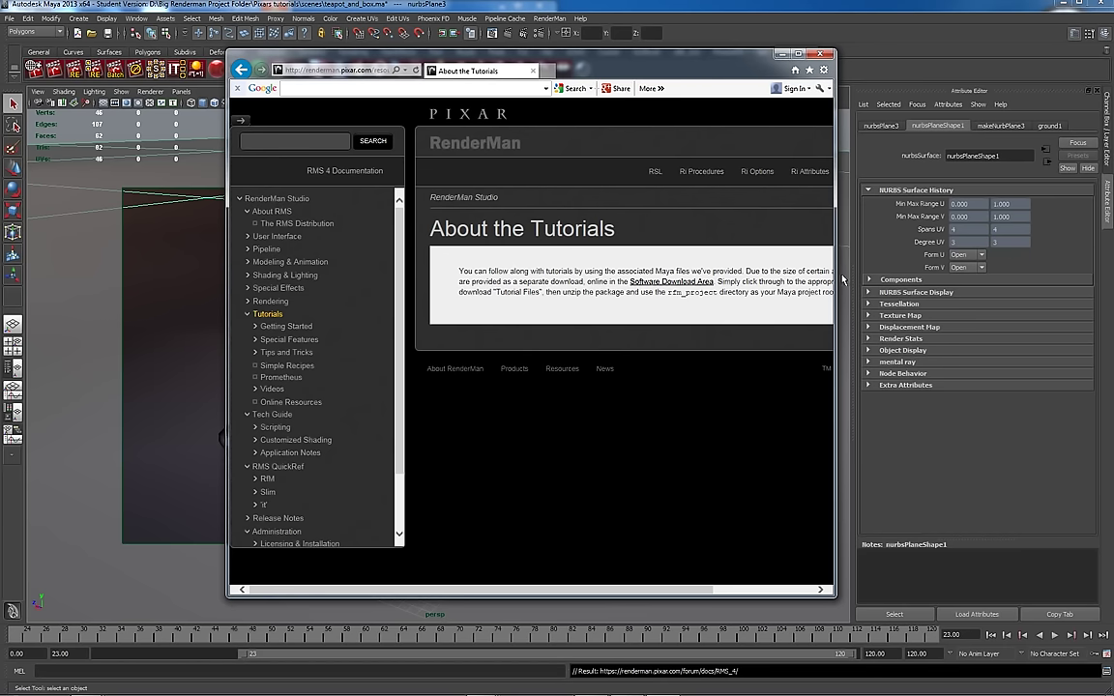
pyautogui.moveTo(837, 280); pyautogui.dragTo(1113, 280)
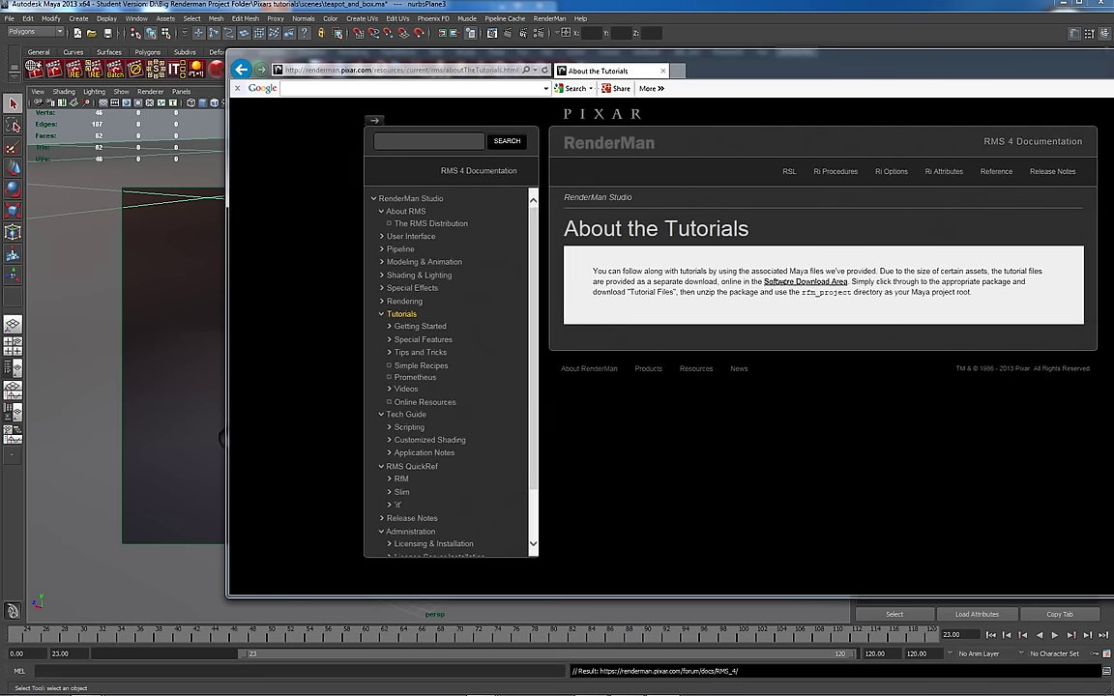
pyautogui.click(779, 281)
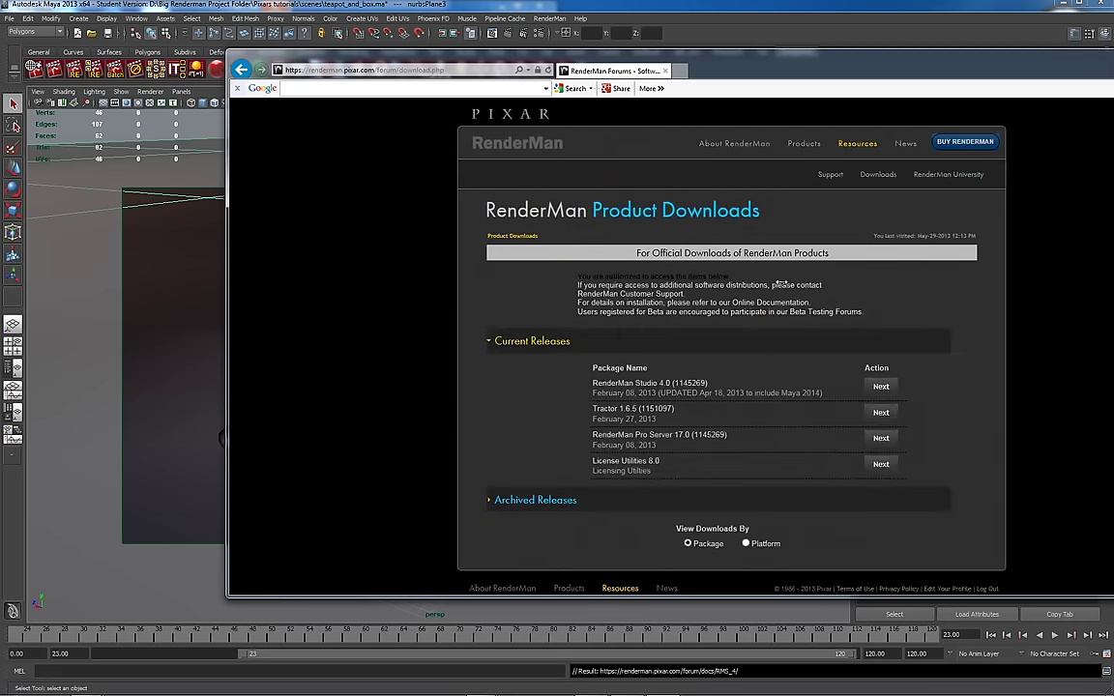
# - Browse the RenderMan Studio 4.0 download listings, then close the browser to return to Maya
pyautogui.moveTo(785, 64); pyautogui.dragTo(604, 31)
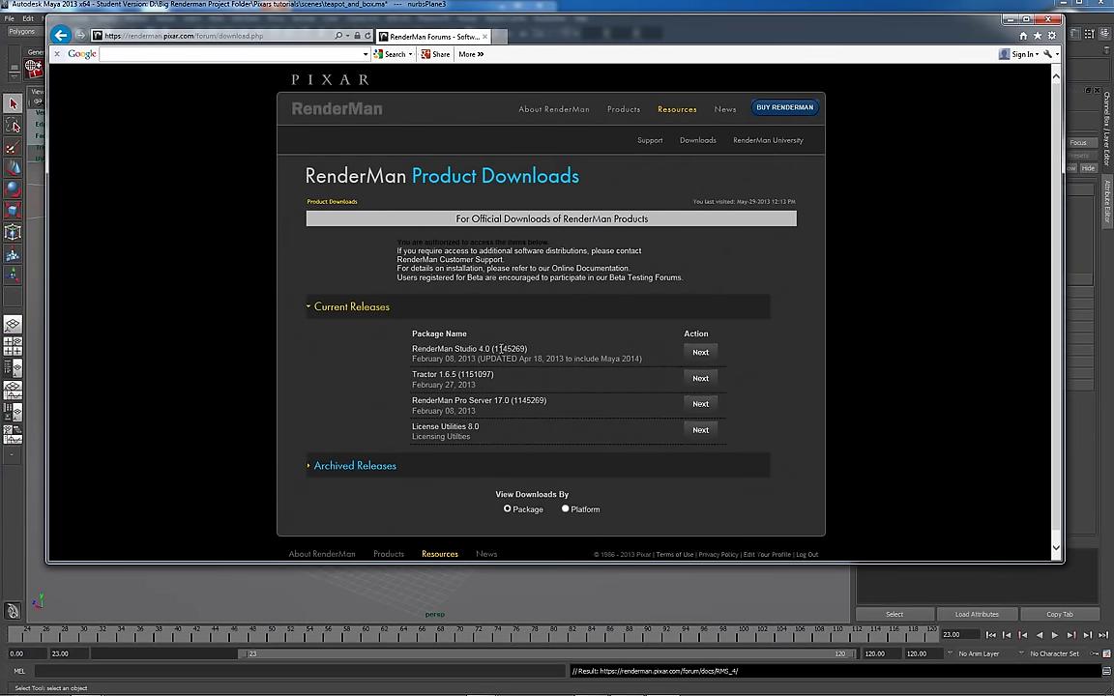
pyautogui.click(699, 353)
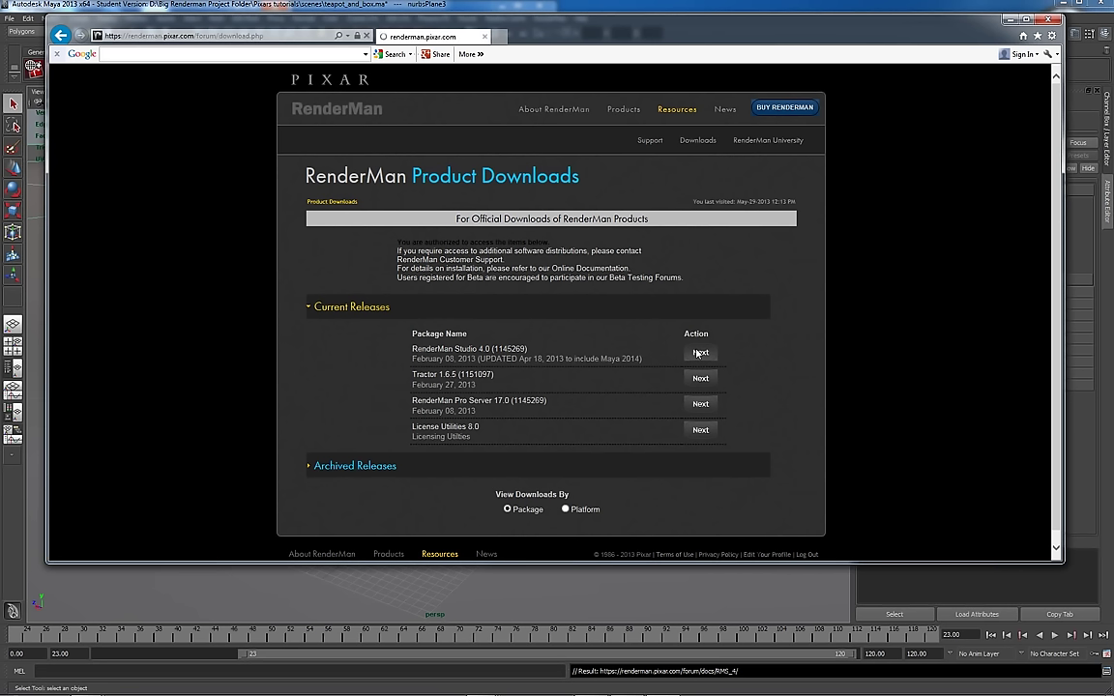
pyautogui.scroll(-3, 656, 252)
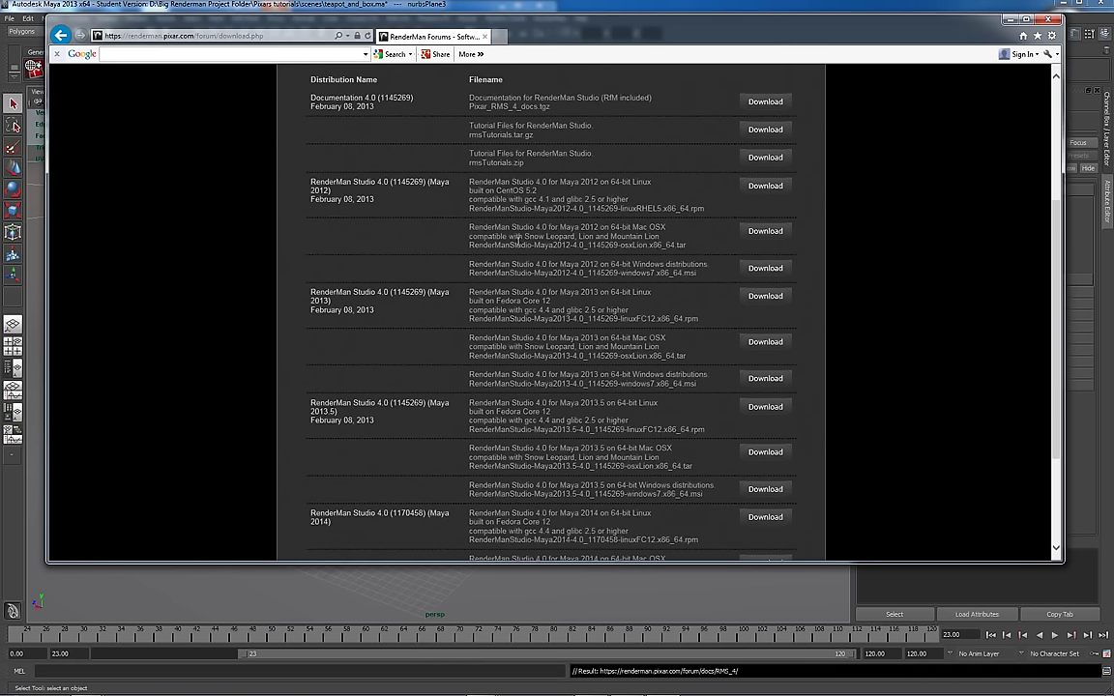
pyautogui.scroll(-3, 519, 254)
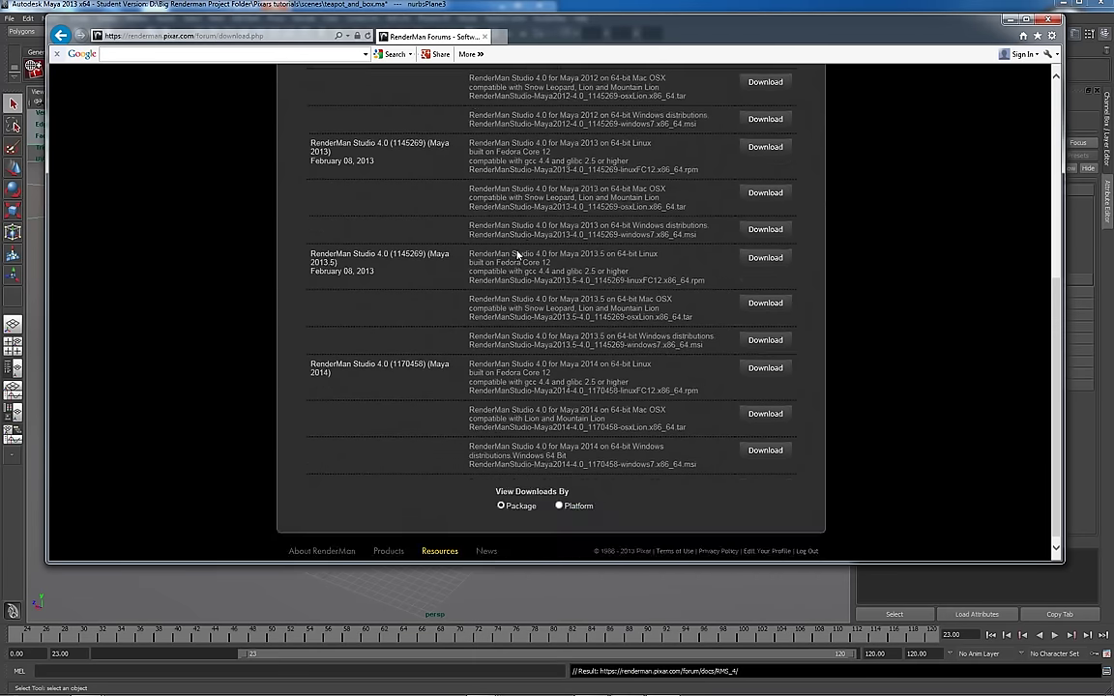
pyautogui.scroll(5, 519, 254)
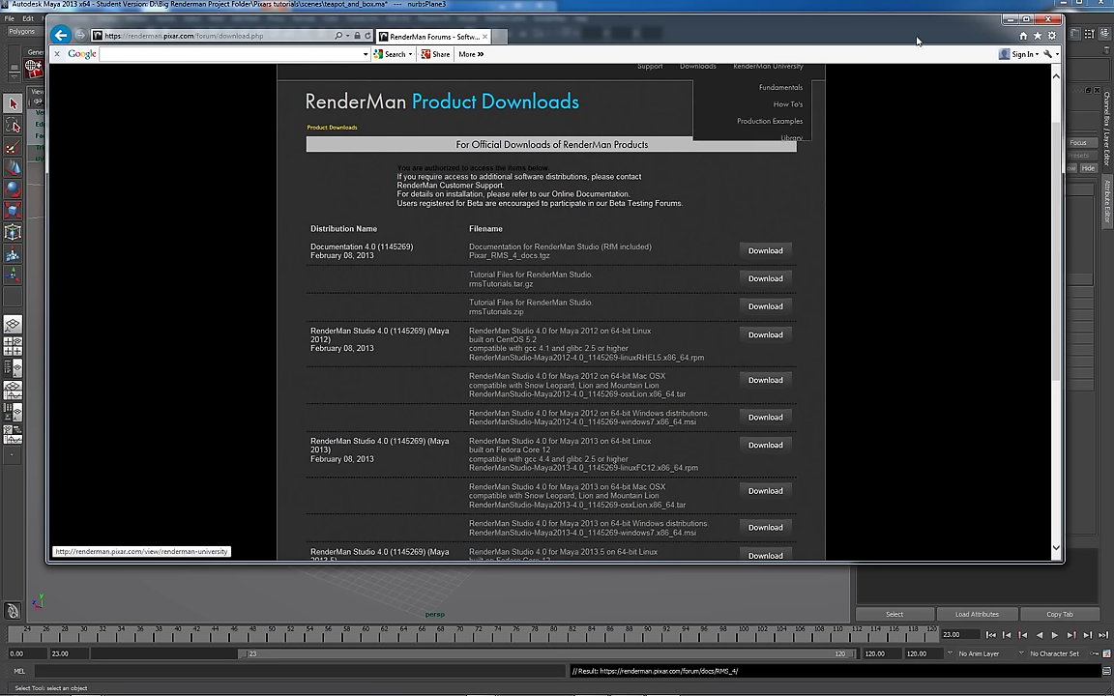
pyautogui.click(1048, 19)
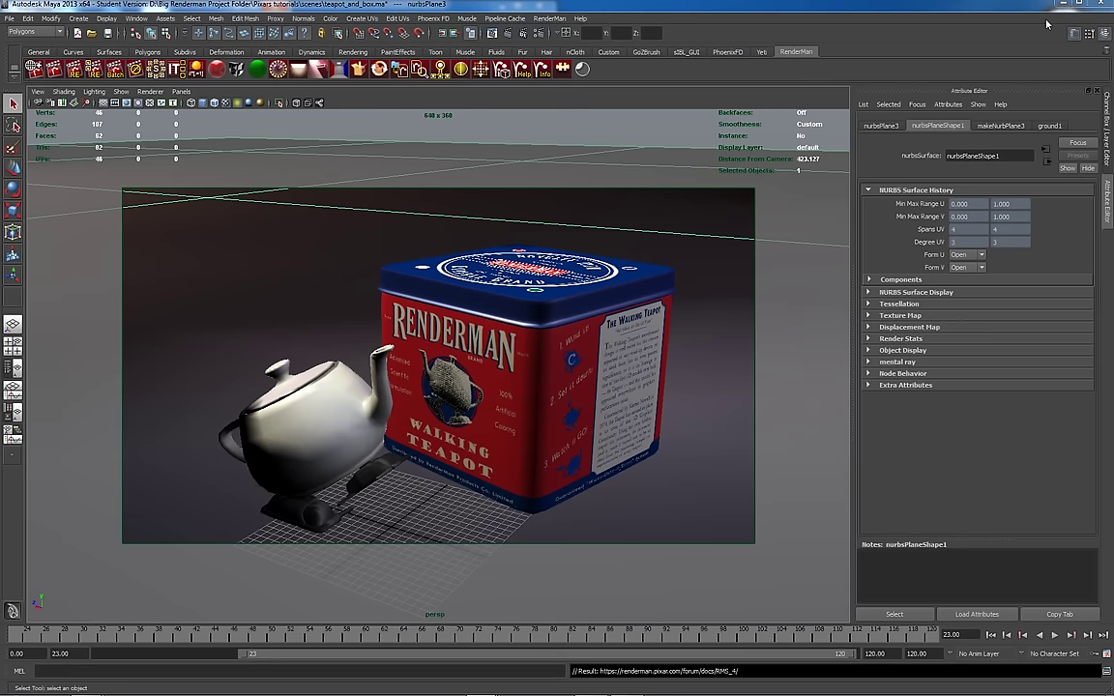
# - Set the Maya project to D:\Big Renderman Project Folder\Pixars tutorials
pyautogui.click(10, 18)
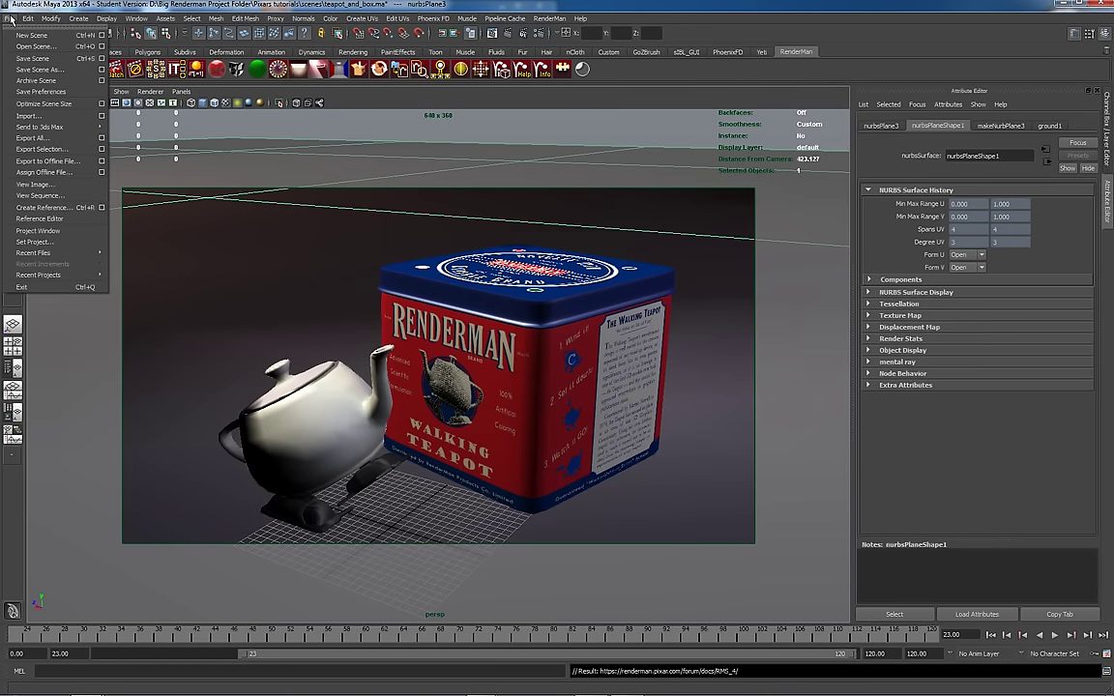
pyautogui.click(34, 241)
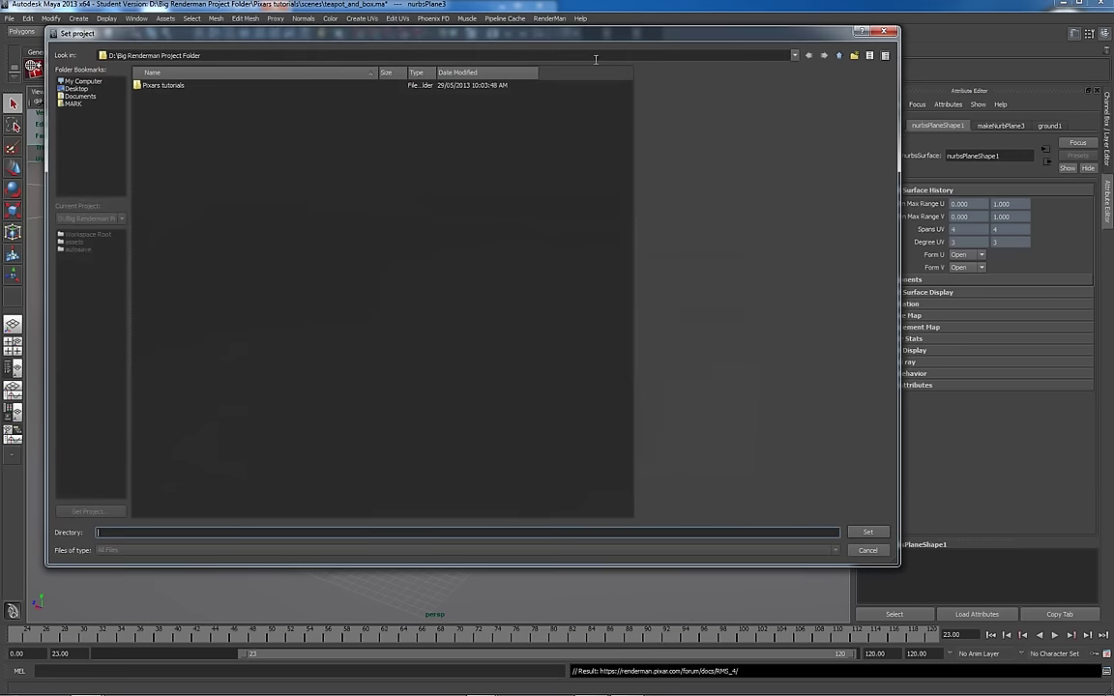
pyautogui.click(716, 55)
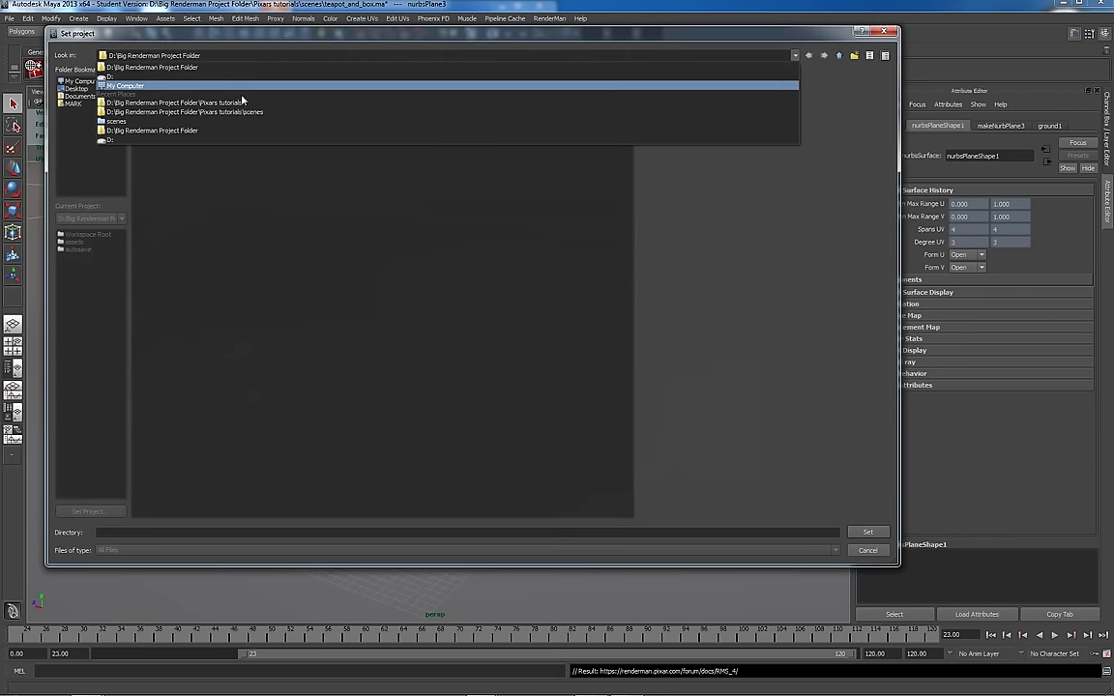
pyautogui.click(203, 86)
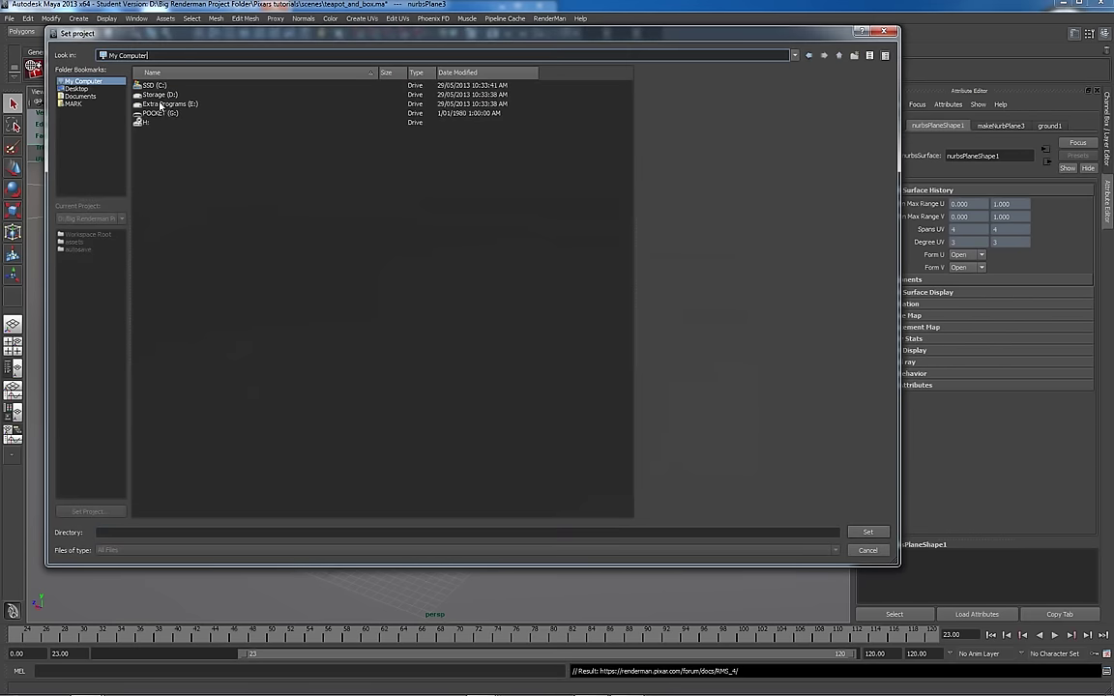
pyautogui.doubleClick(147, 94)
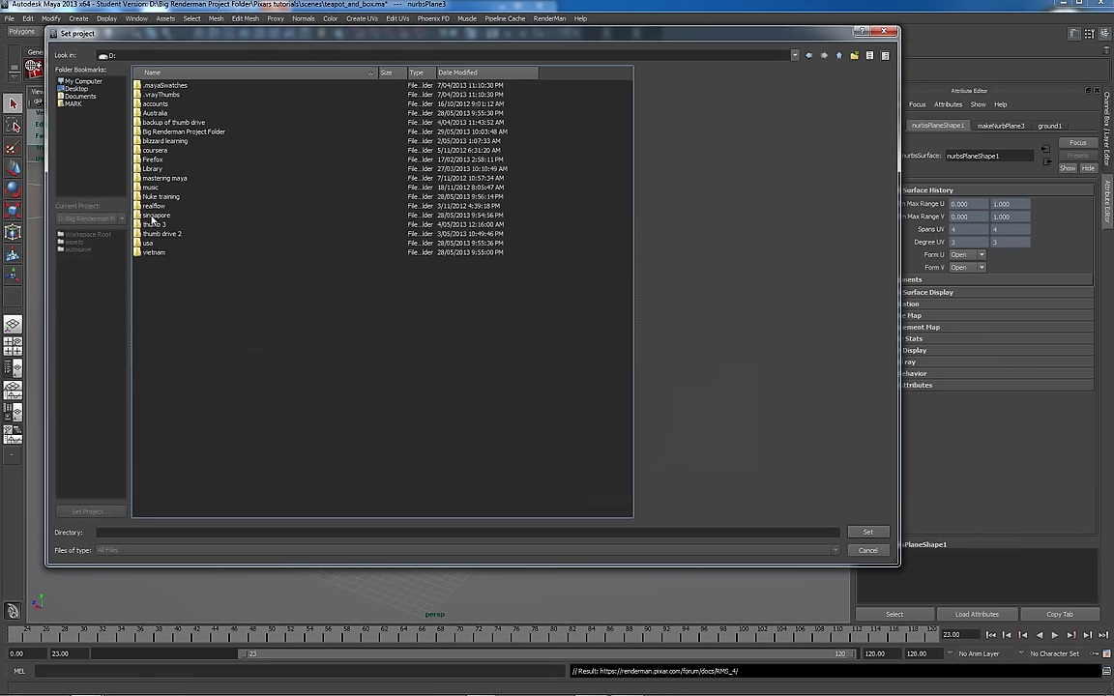
pyautogui.click(166, 133)
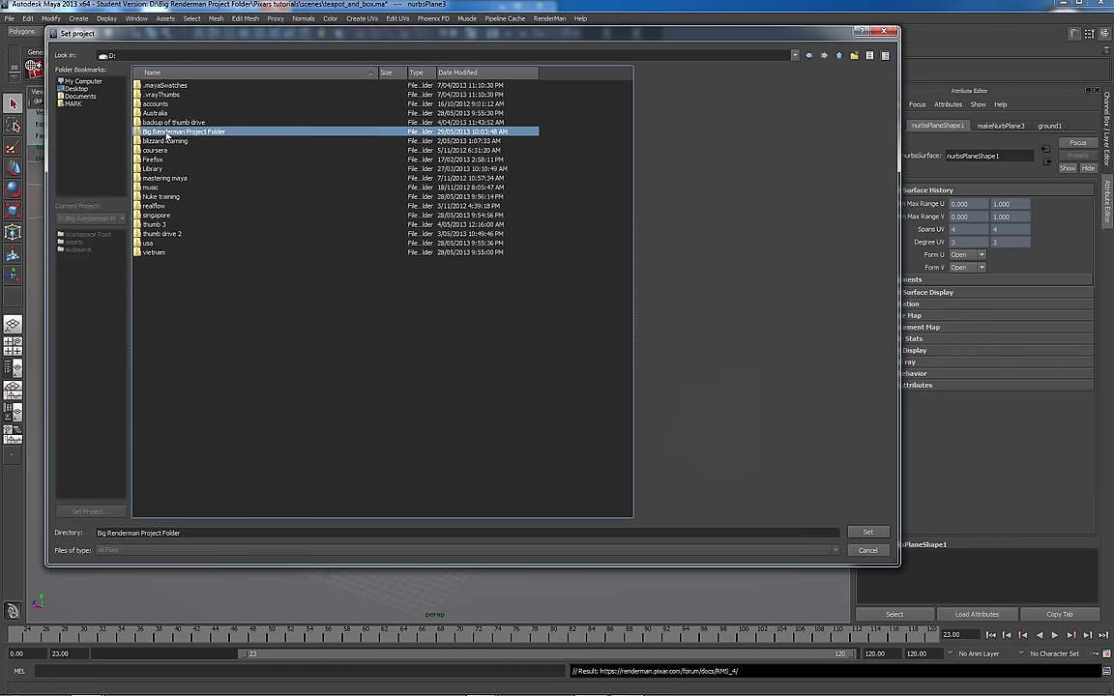
pyautogui.doubleClick(166, 134)
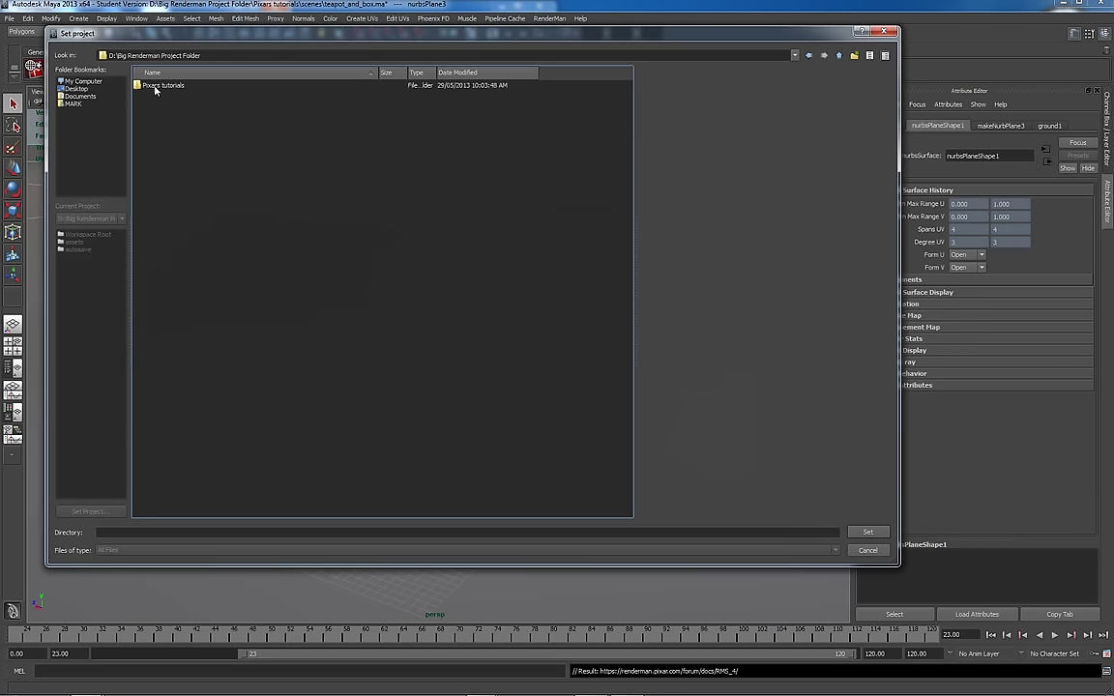
pyautogui.click(154, 88)
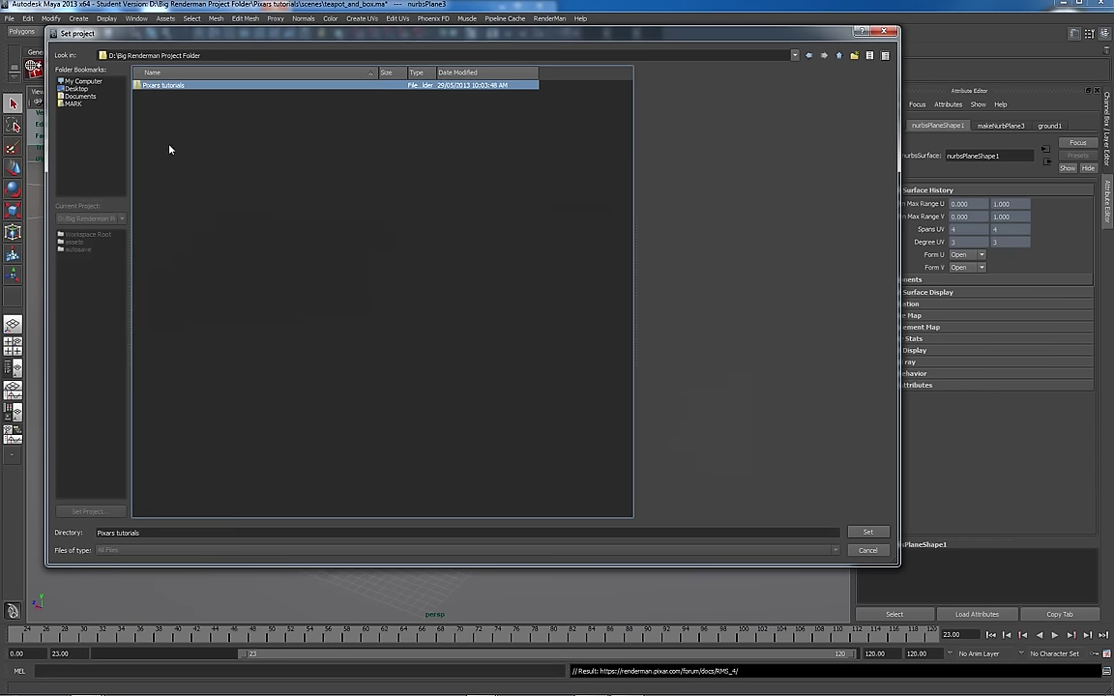
pyautogui.doubleClick(153, 87)
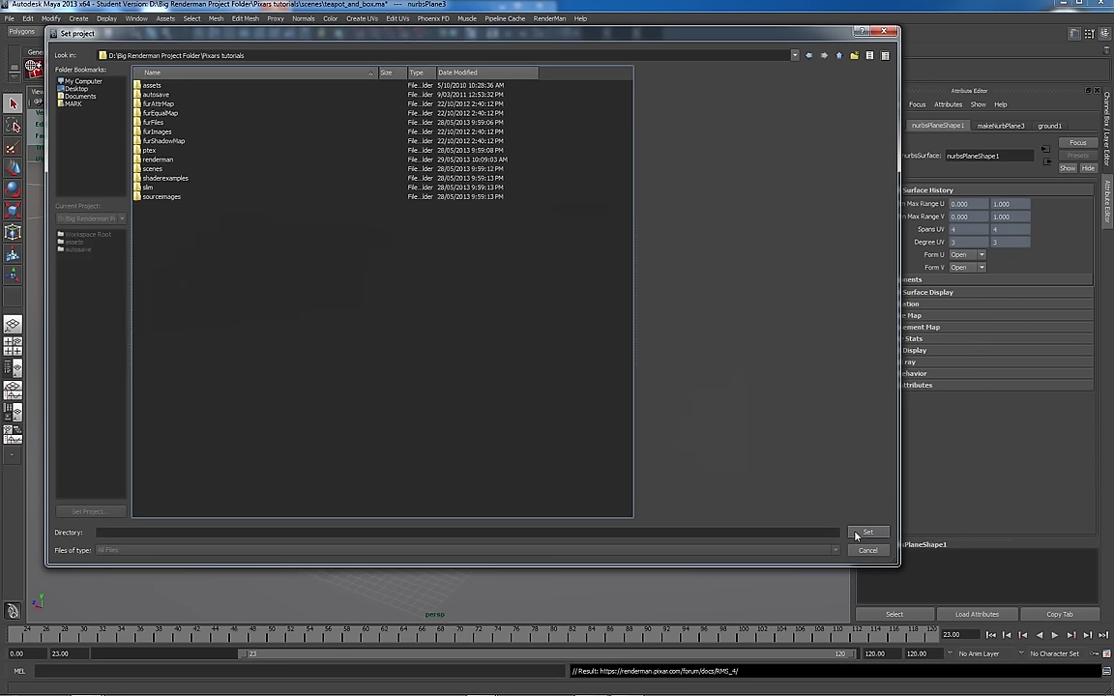
pyautogui.click(867, 532)
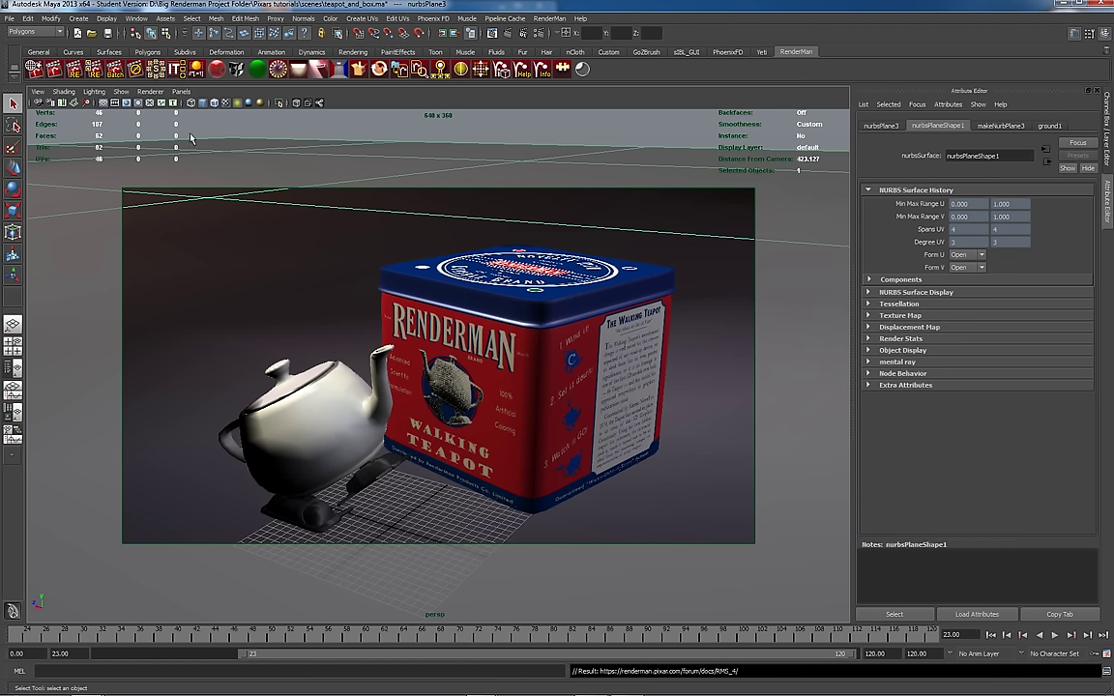
# - Open scenes/teapot_and_box.ma without saving the previous scene, and dismiss the loading error
pyautogui.click(12, 21)
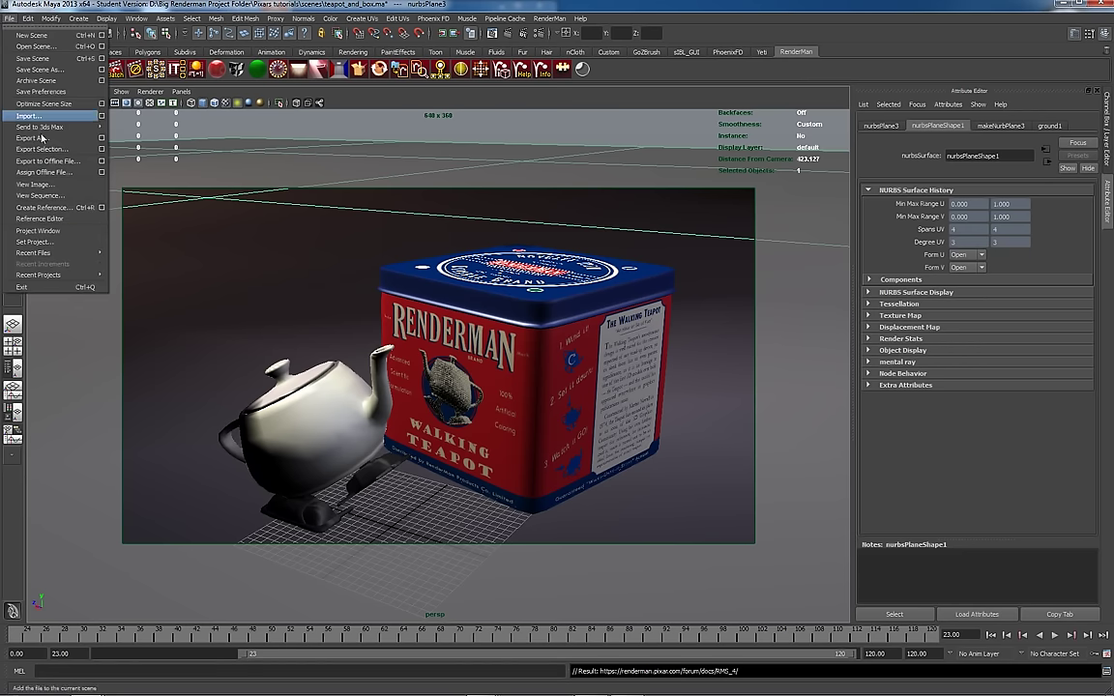
pyautogui.click(37, 47)
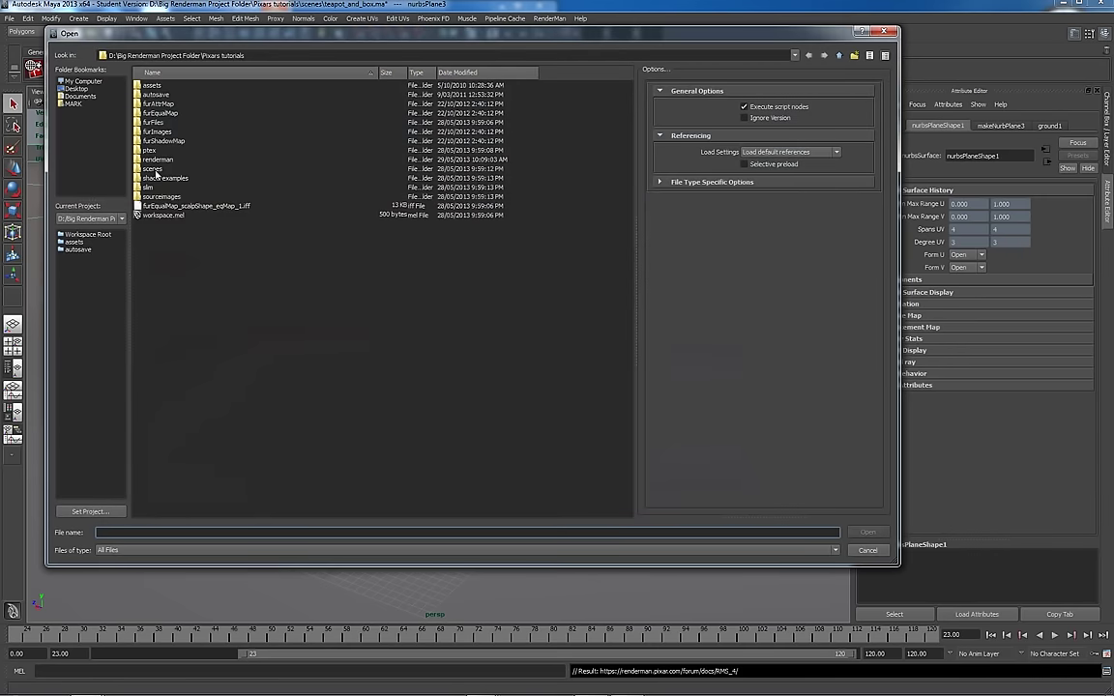
pyautogui.click(153, 169)
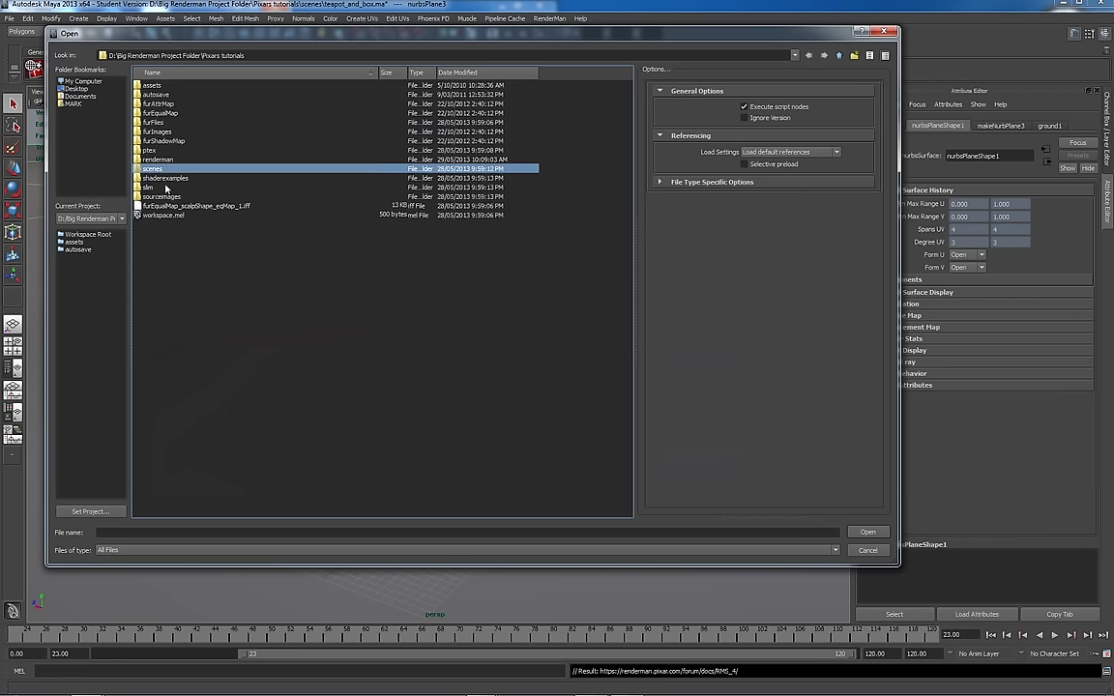
pyautogui.doubleClick(154, 170)
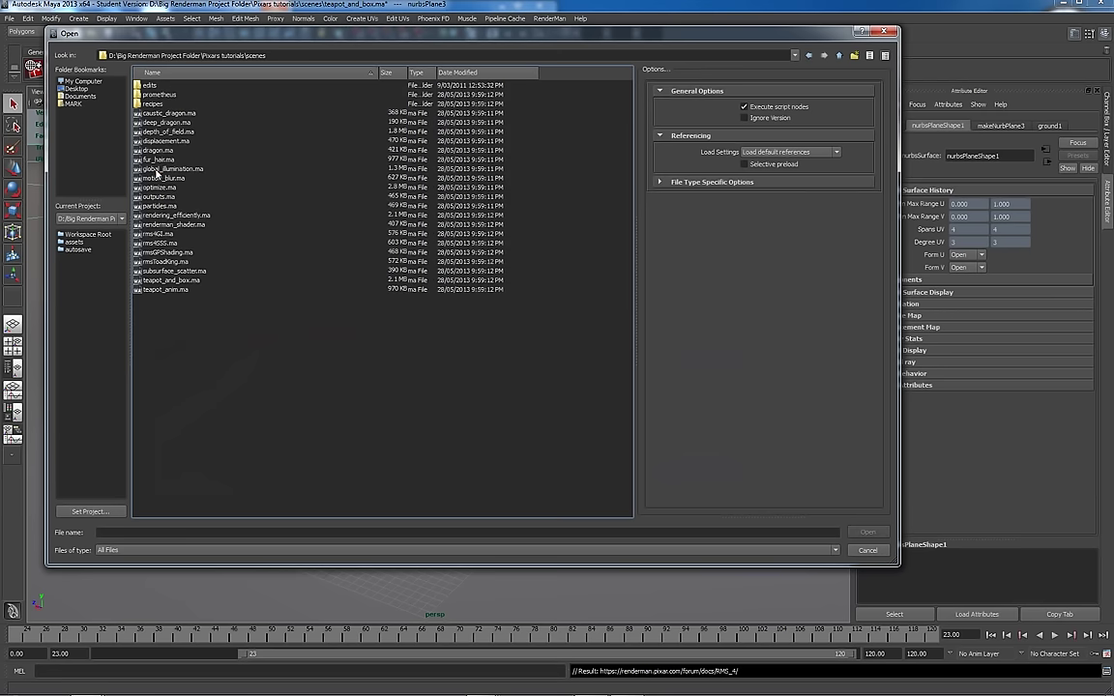
pyautogui.click(157, 279)
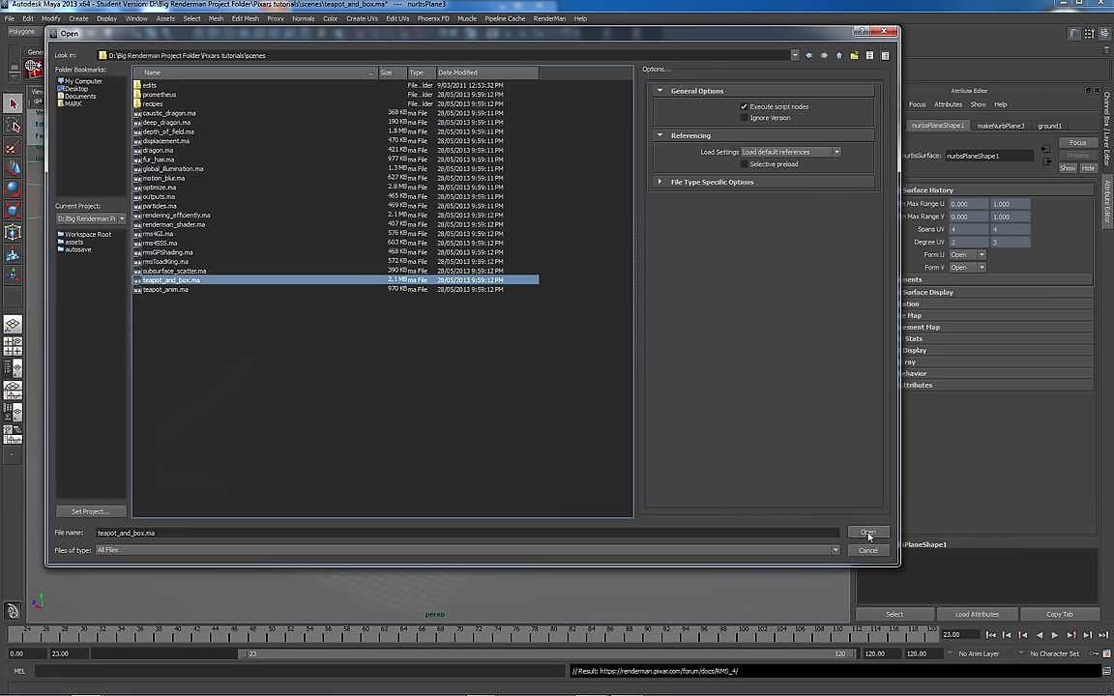
pyautogui.click(868, 534)
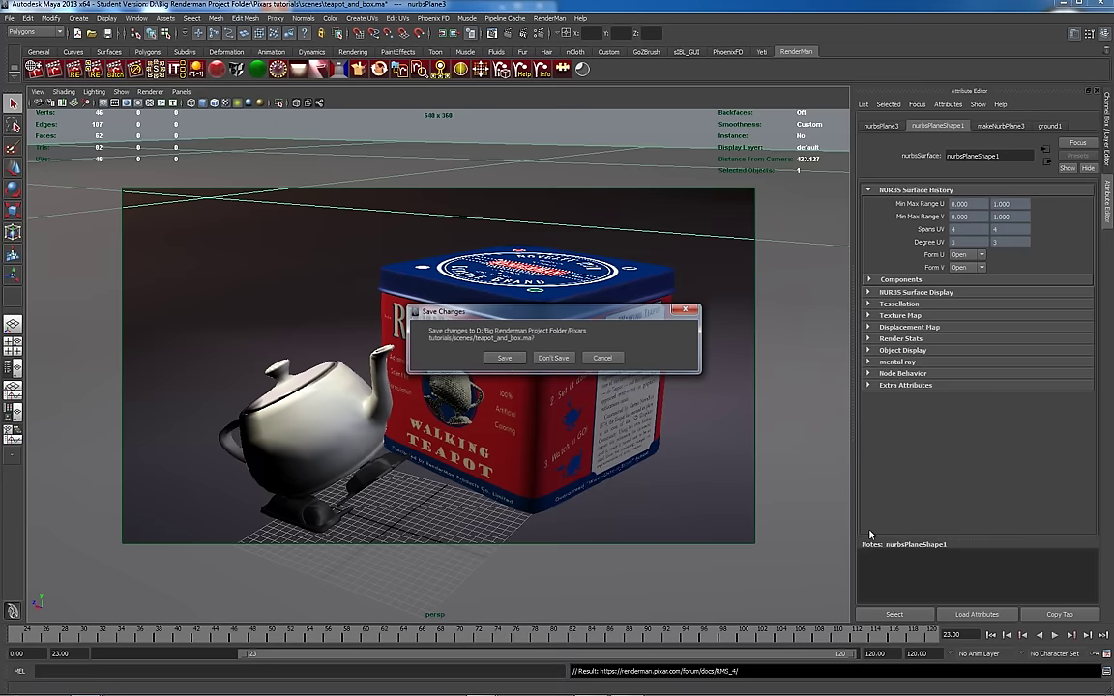
pyautogui.click(551, 359)
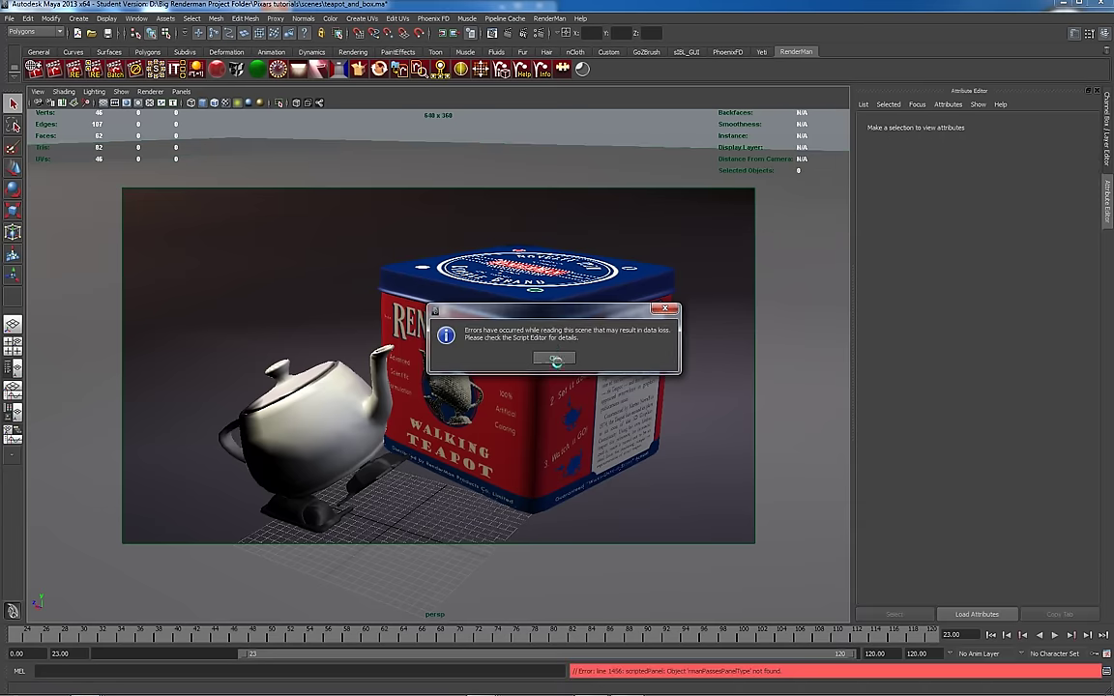
pyautogui.click(551, 359)
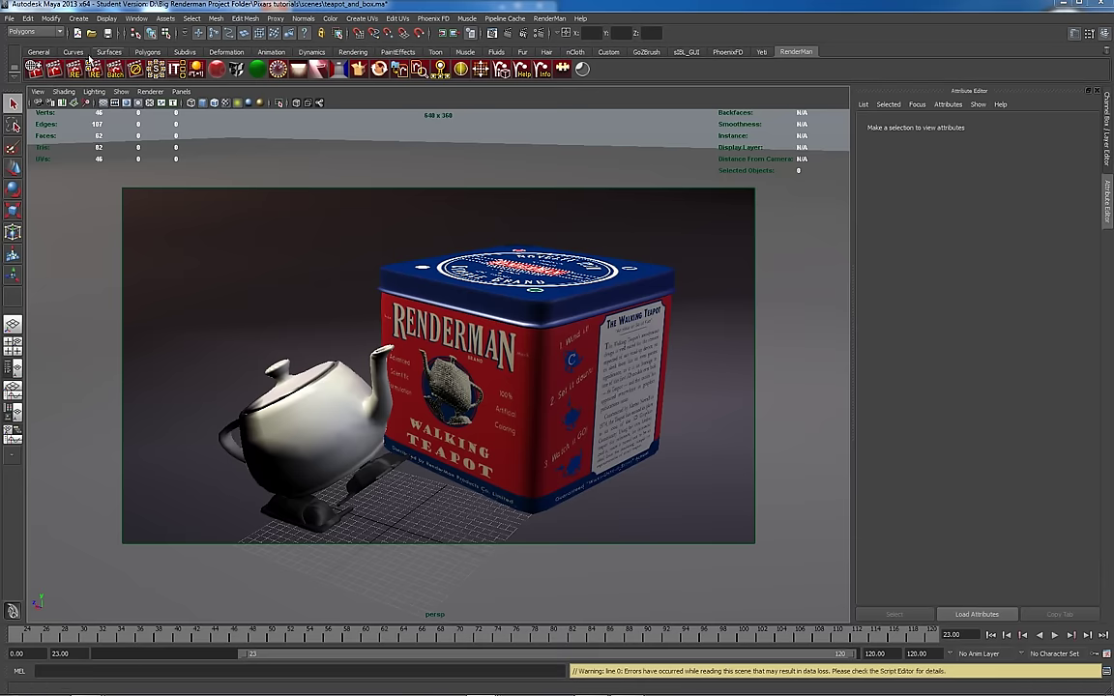
# - Render the current frame and keep the render window Always on Top, moved lower down
pyautogui.click(56, 76)
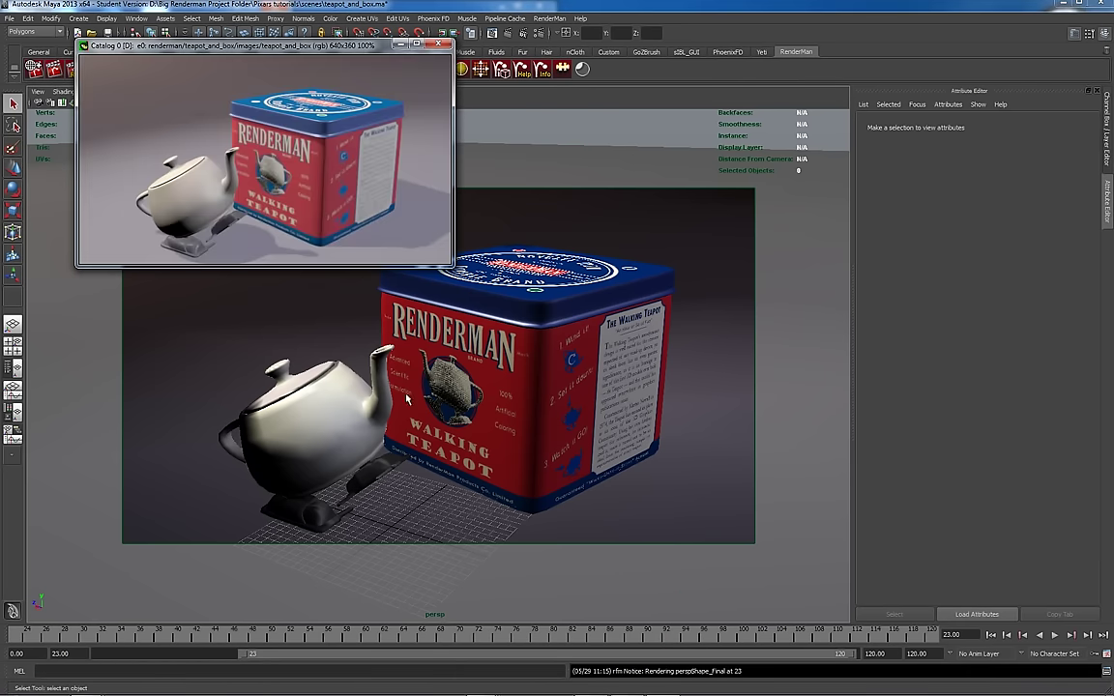
pyautogui.rightClick(287, 135)
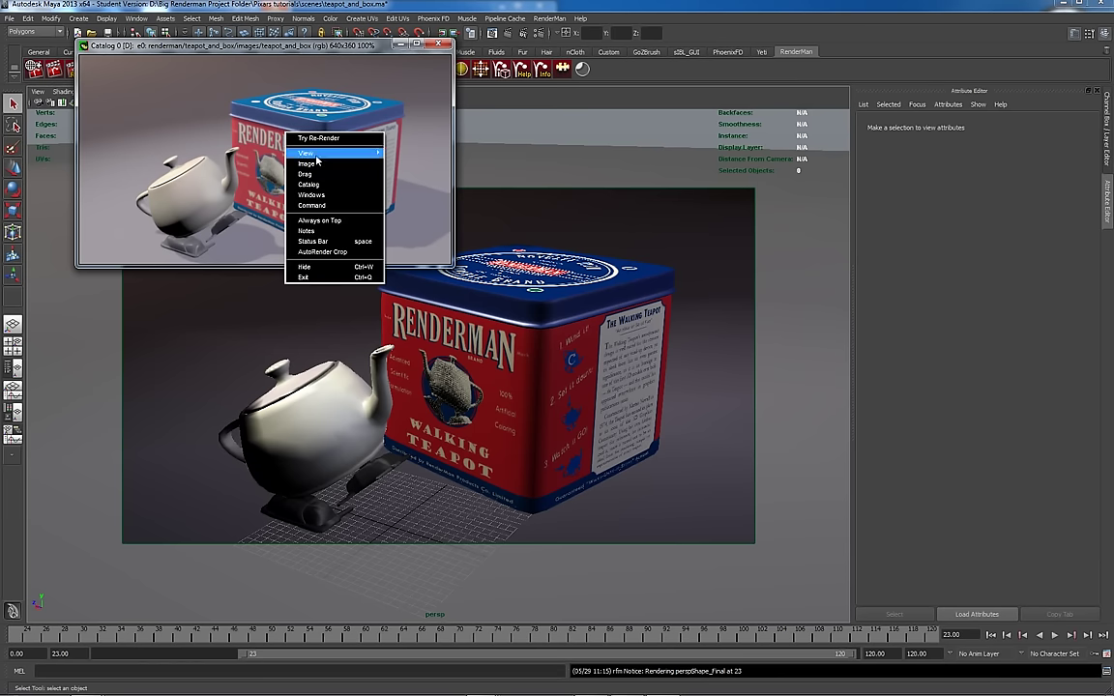
pyautogui.click(319, 220)
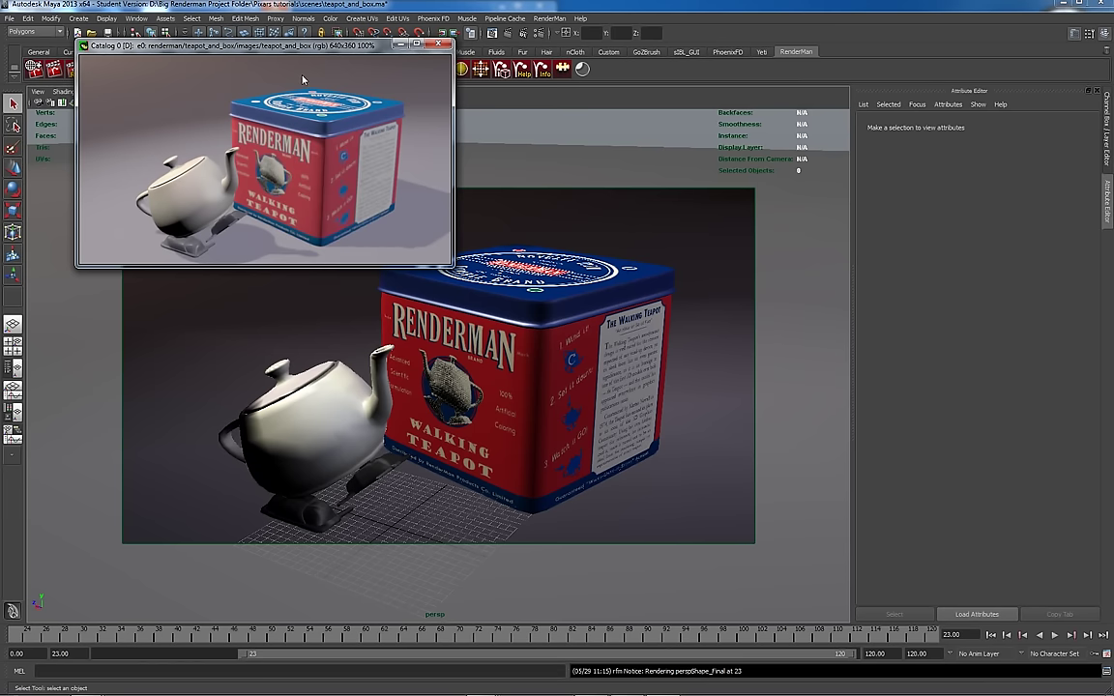
pyautogui.moveTo(305, 48); pyautogui.dragTo(284, 218)
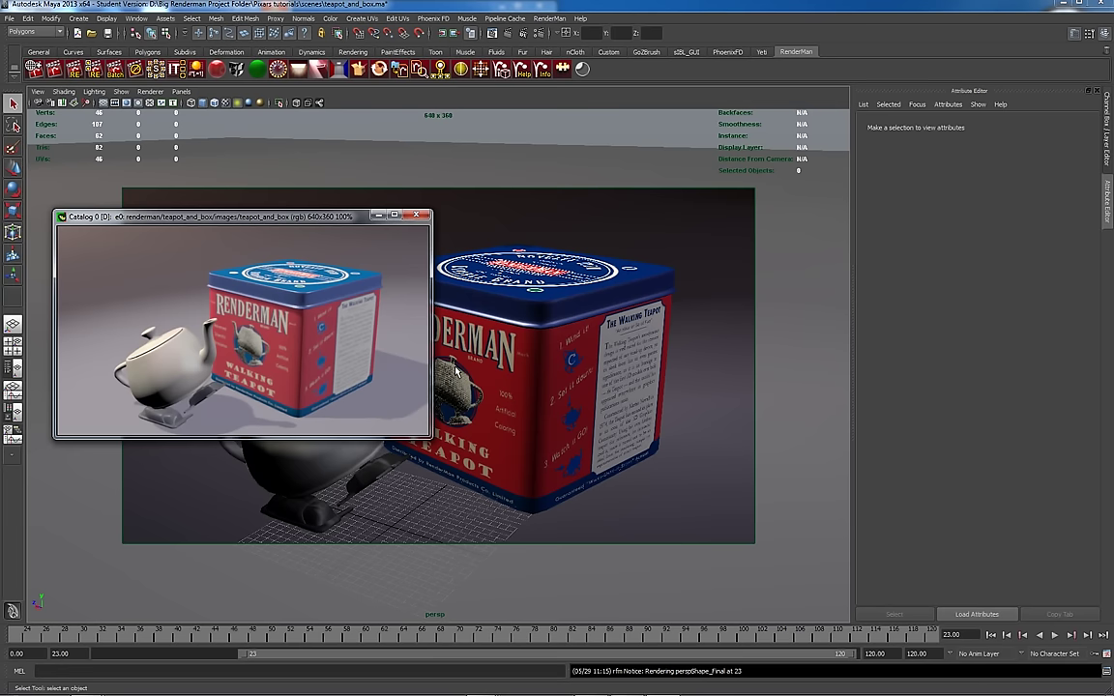
# - Inspect the teapot's shading group and ramp shader in the Attribute Editor
pyautogui.click(300, 480)
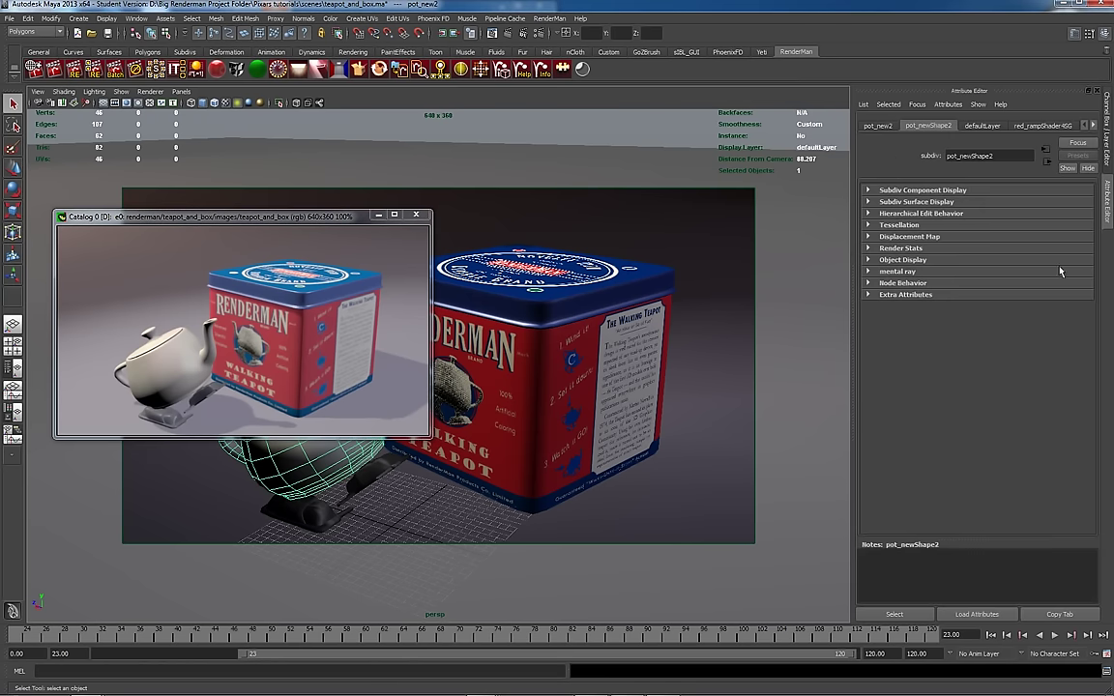
pyautogui.click(1093, 126)
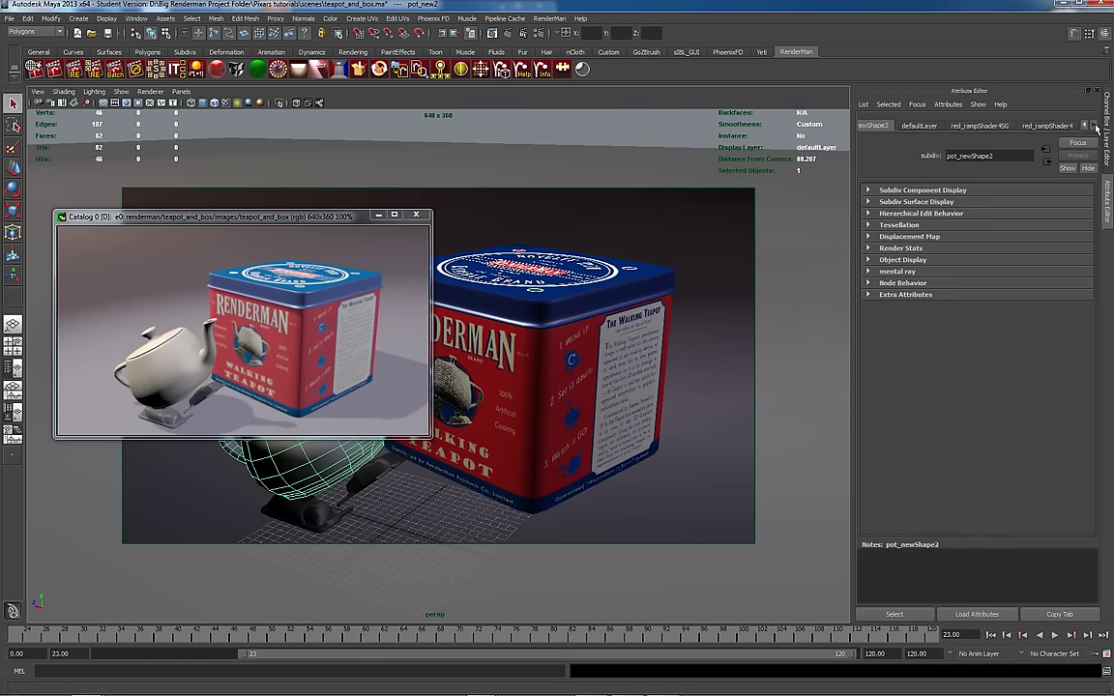
pyautogui.click(991, 129)
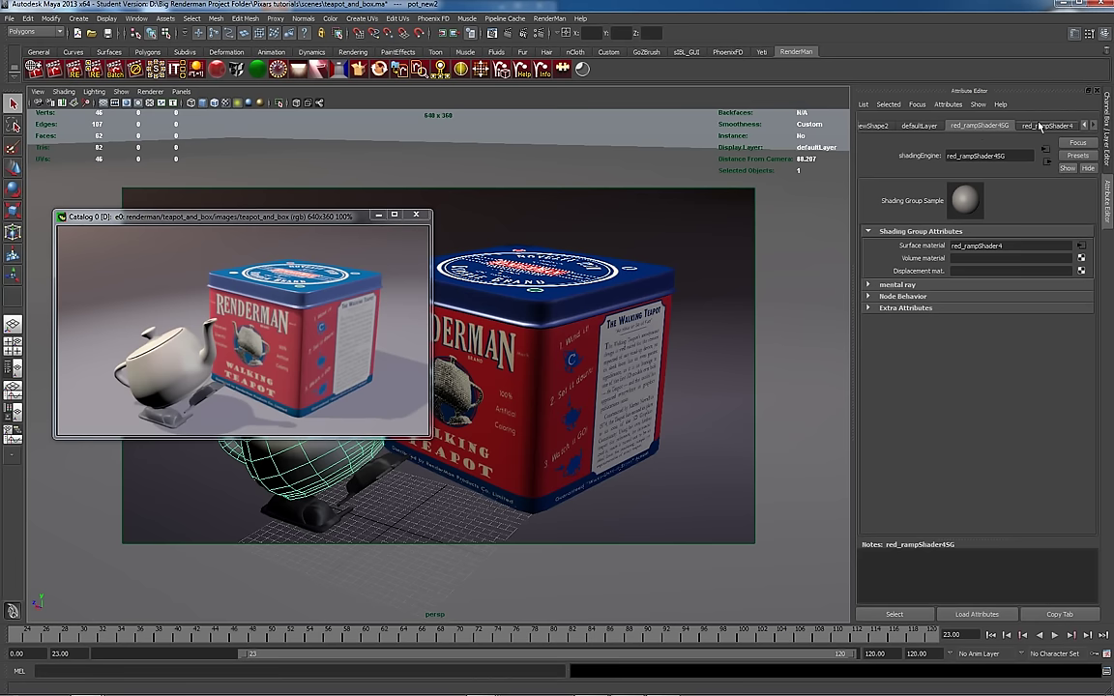
pyautogui.click(1056, 126)
# - Inspect the tin box's blinn material, select the ground plane, and switch to four views
pyautogui.click(623, 359)
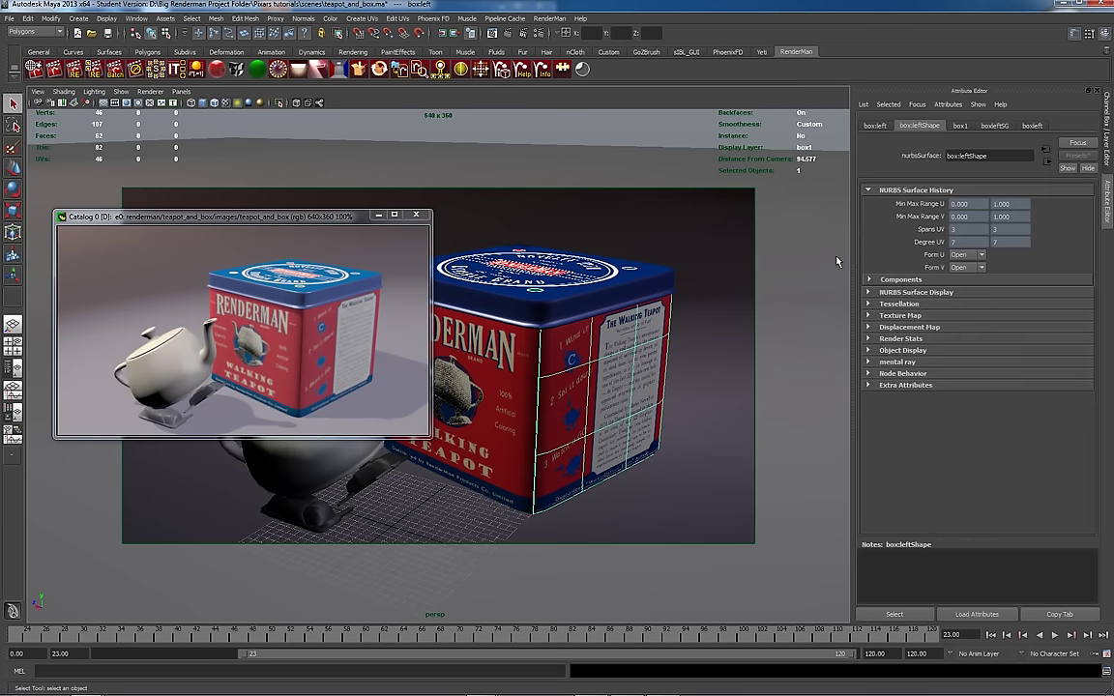
pyautogui.click(1030, 126)
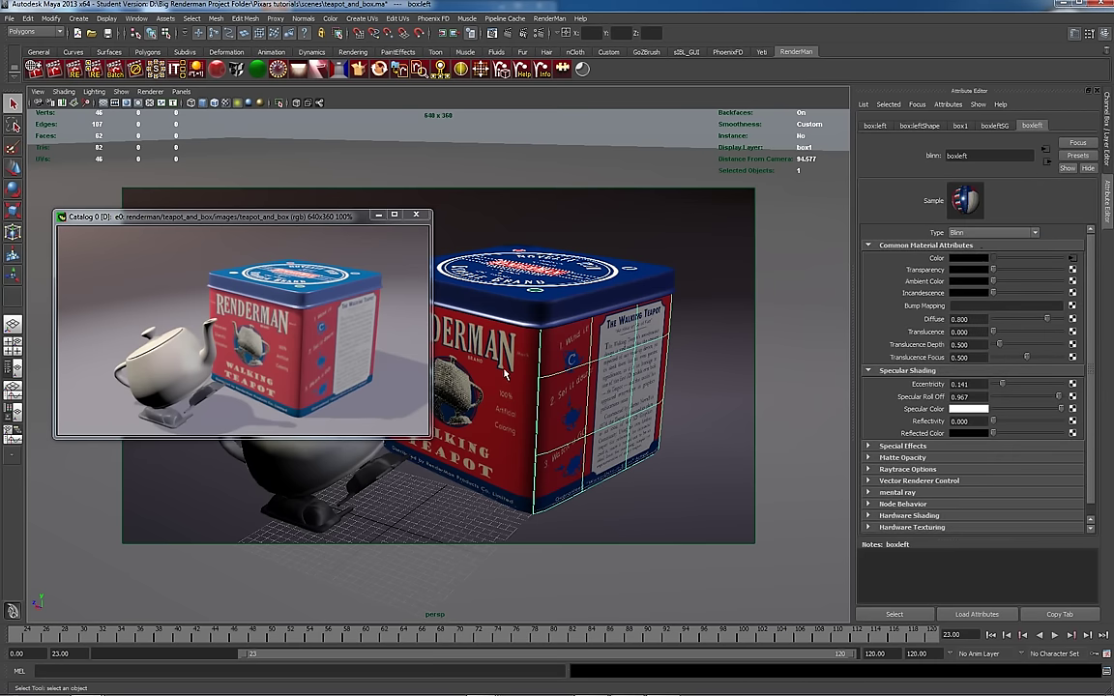
pyautogui.click(704, 515)
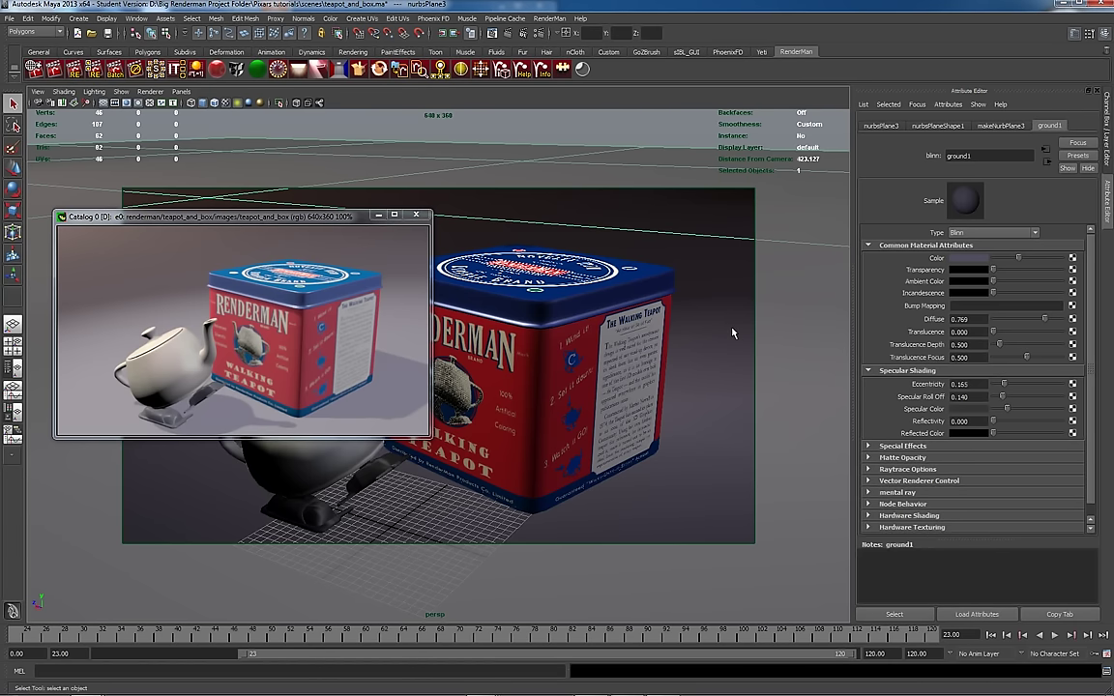
pyautogui.press('space')
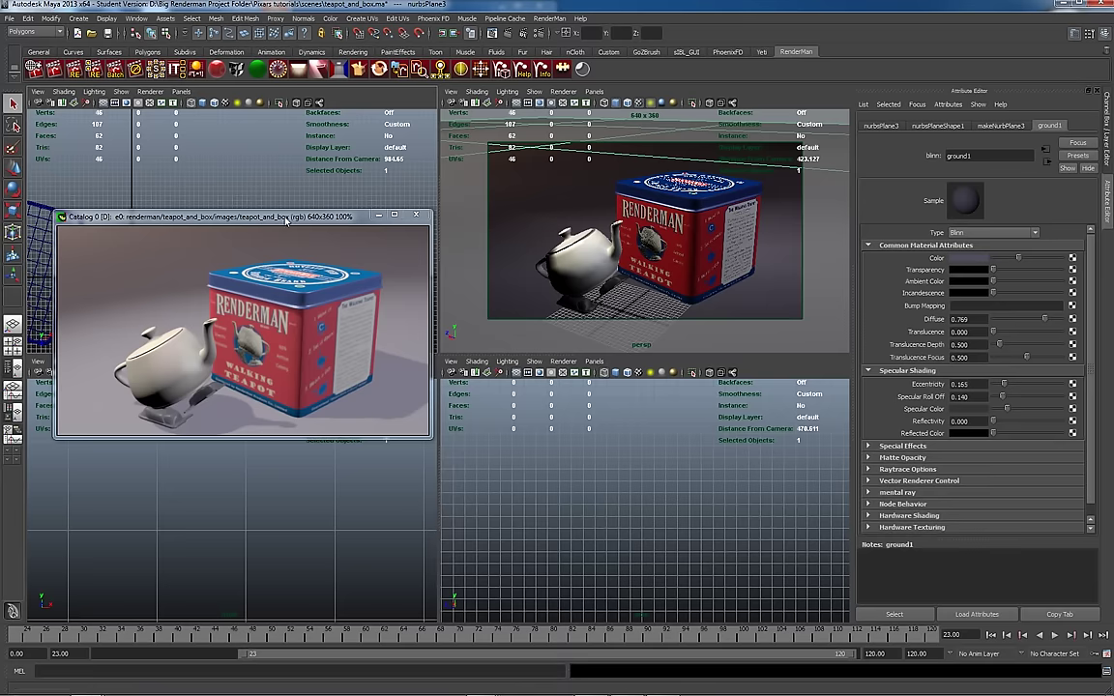
# - Place the render window in the lower-left view, inspect the spot light in the top view, and select the ground
pyautogui.moveTo(276, 216); pyautogui.dragTo(281, 428)
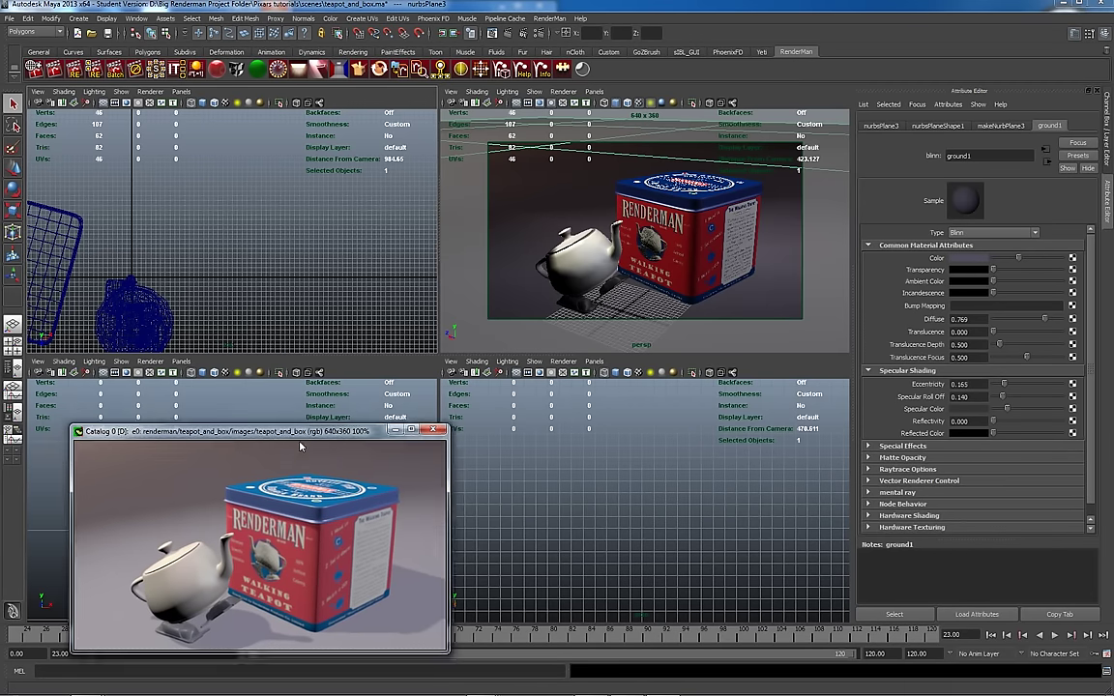
pyautogui.click(293, 319)
pyautogui.scroll(-5, 265, 274)
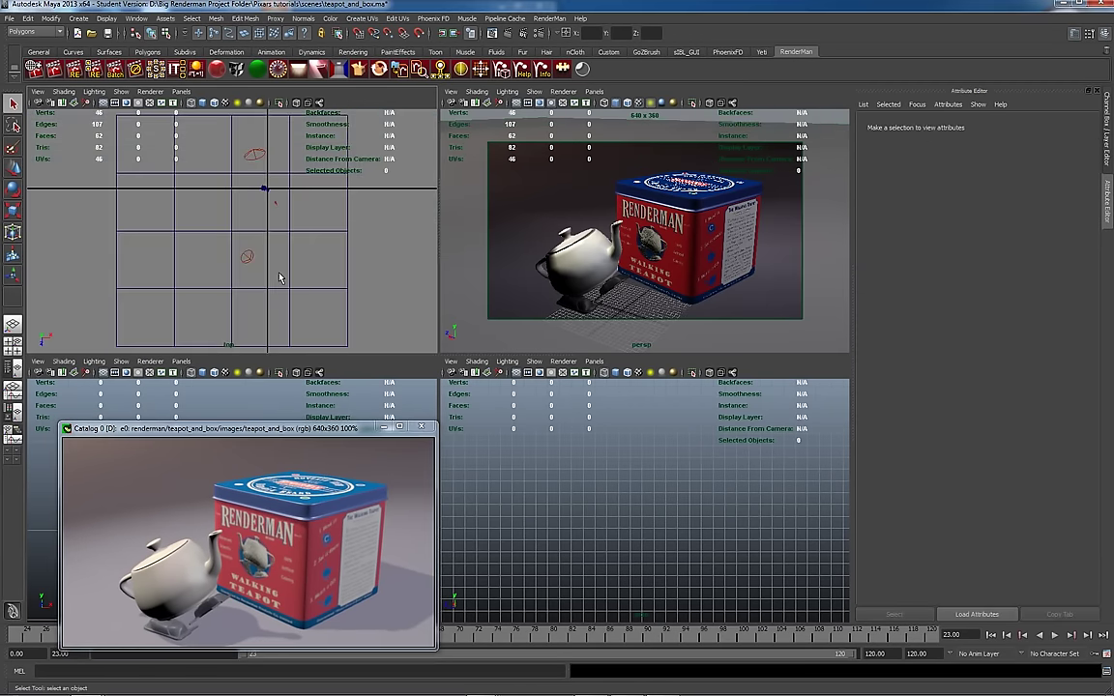
pyautogui.click(248, 258)
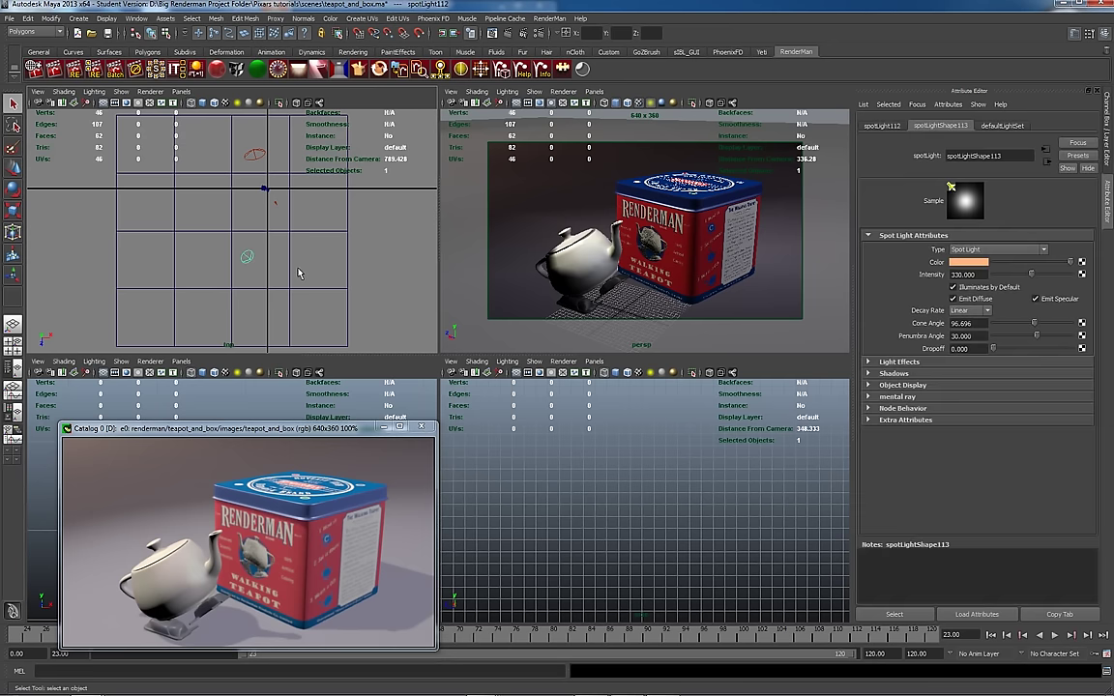
pyautogui.click(969, 201)
pyautogui.click(760, 303)
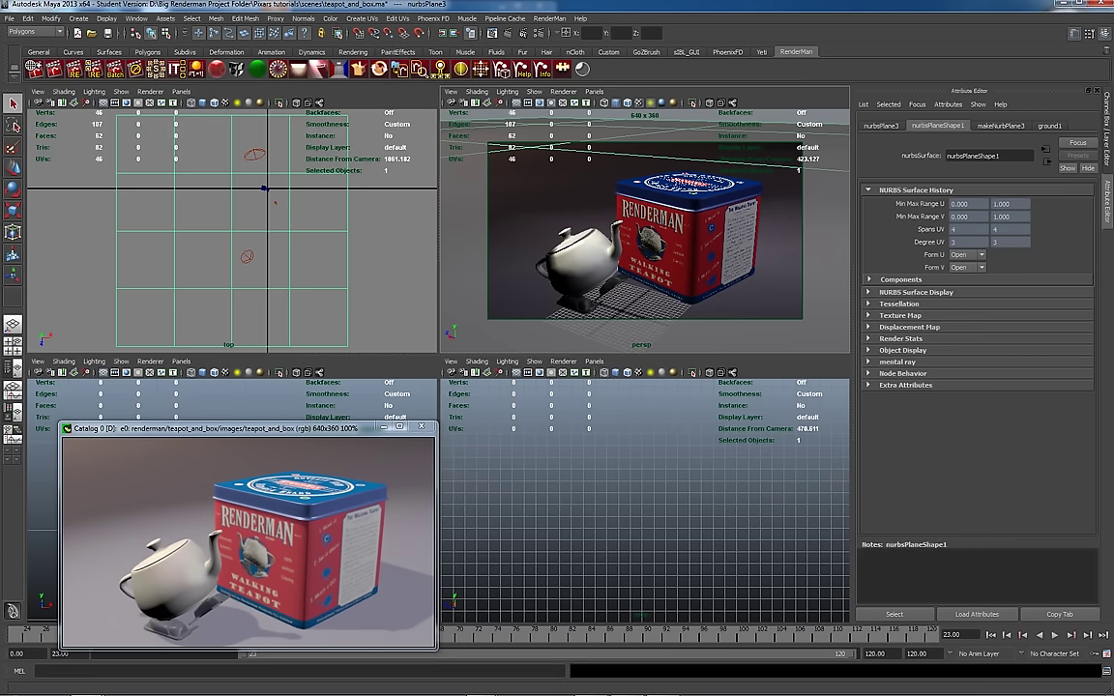
# - Show the ground1 blinn material and inspect its colour swatch
pyautogui.click(1050, 126)
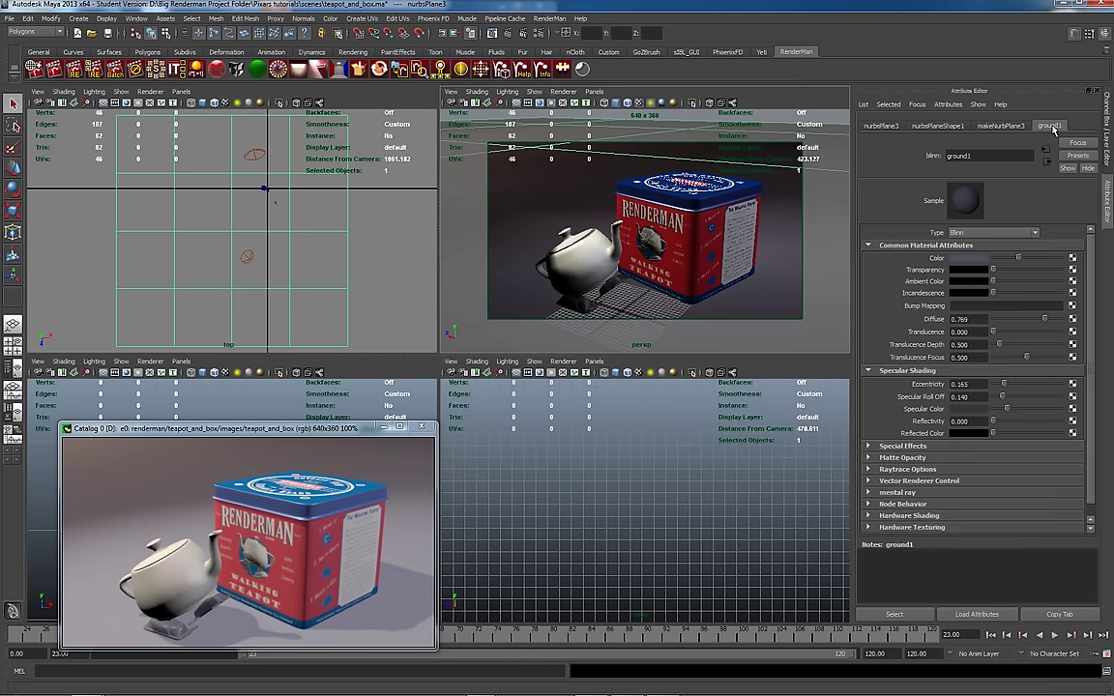
pyautogui.click(971, 257)
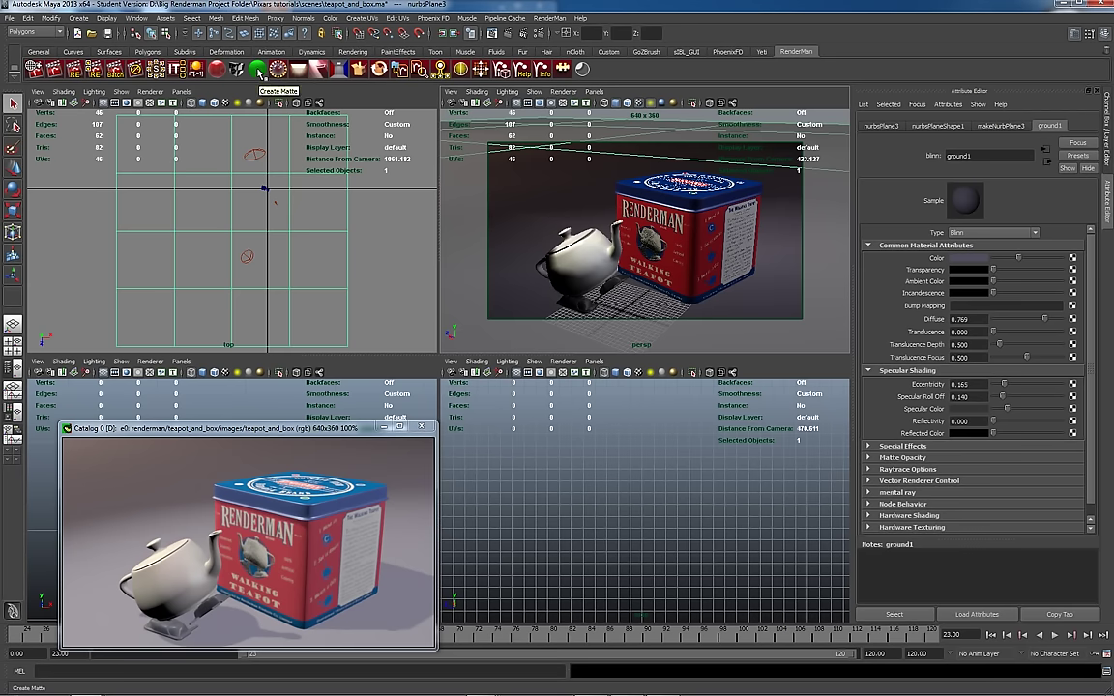
# - Assign the ground a new RMSMatte shader with a dark grey-blue surface colour, ready to re-render
pyautogui.click(259, 69)
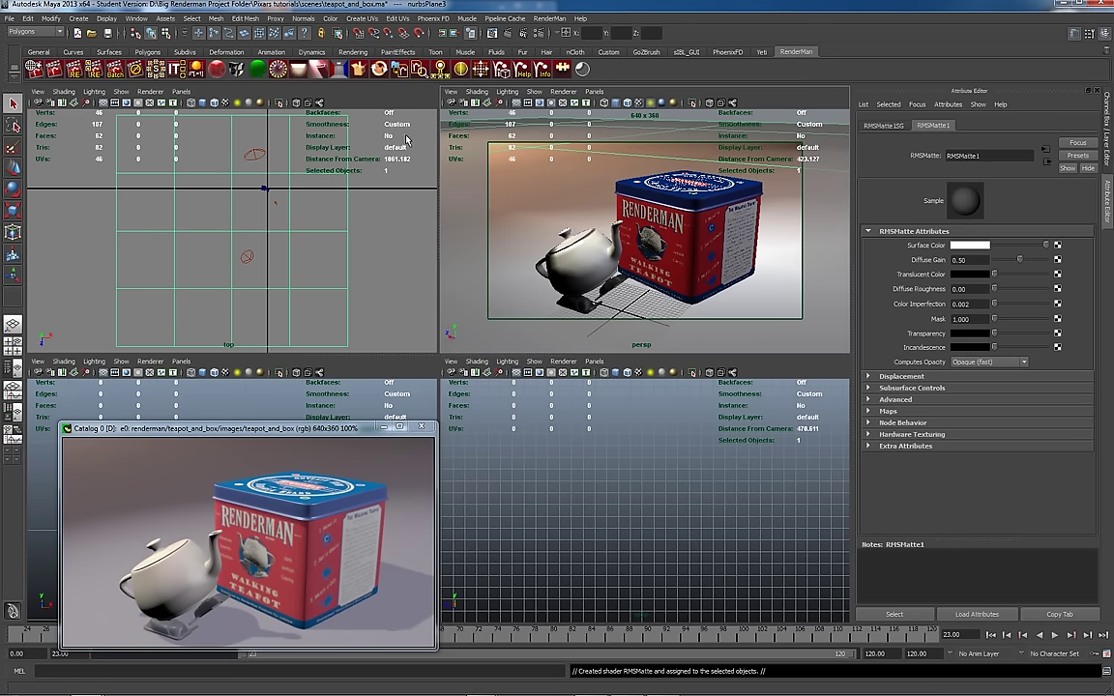
pyautogui.click(963, 247)
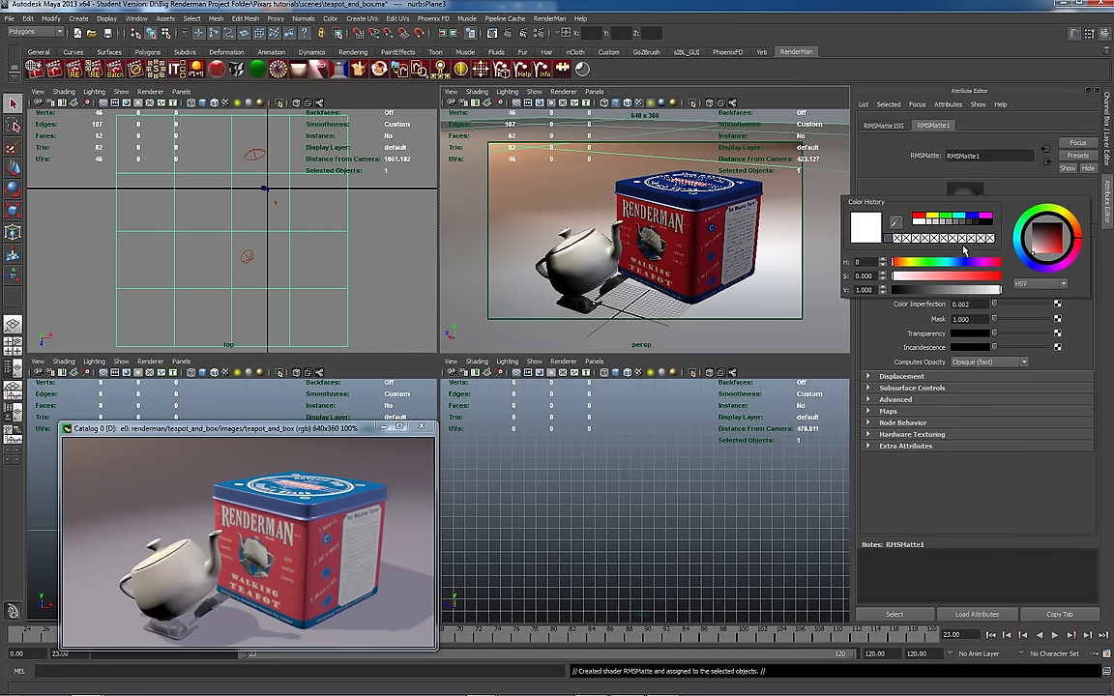
pyautogui.click(889, 239)
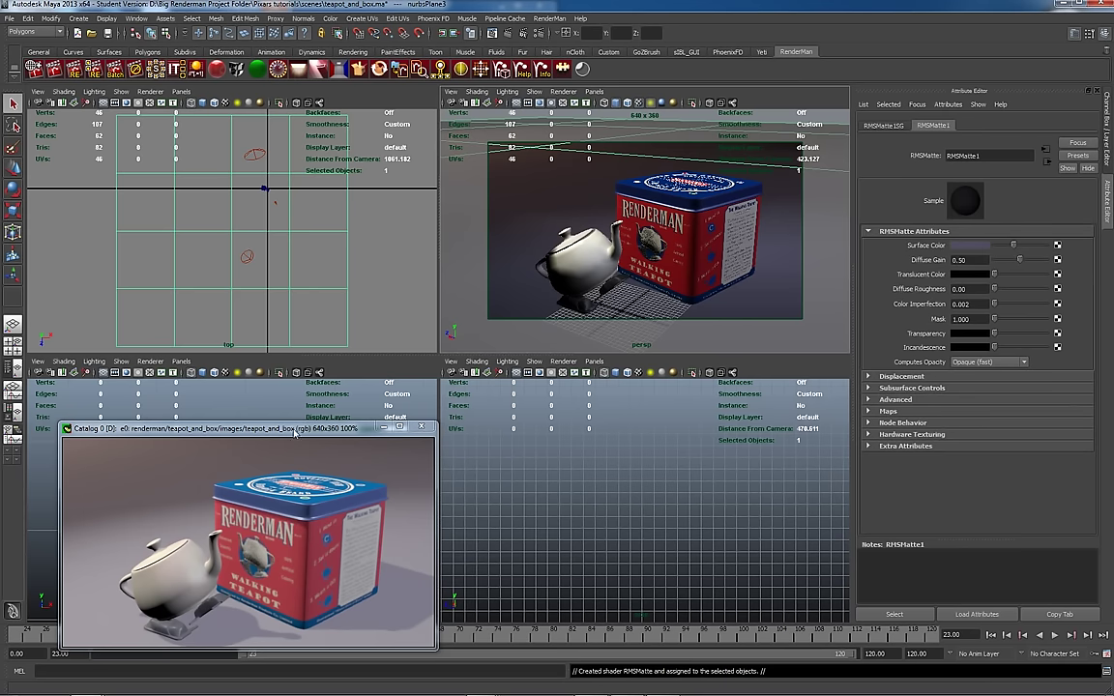
pyautogui.rightClick(270, 478)
# - Re-render the frame with the new ground shader and open the image catalog
pyautogui.click(282, 479)
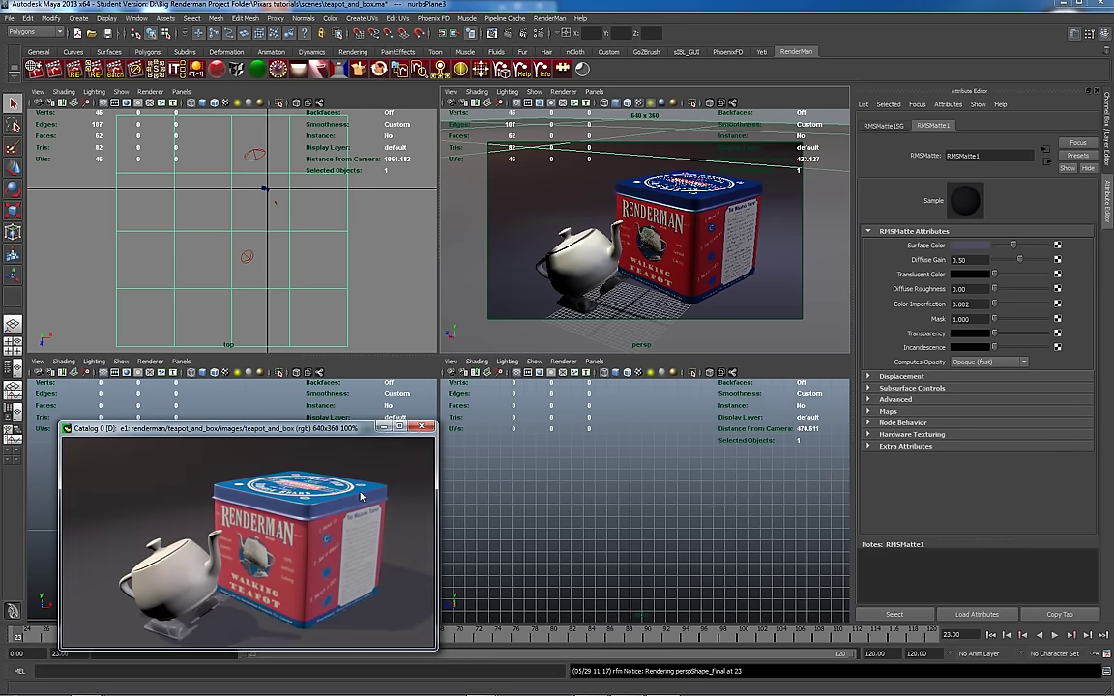
pyautogui.rightClick(296, 519)
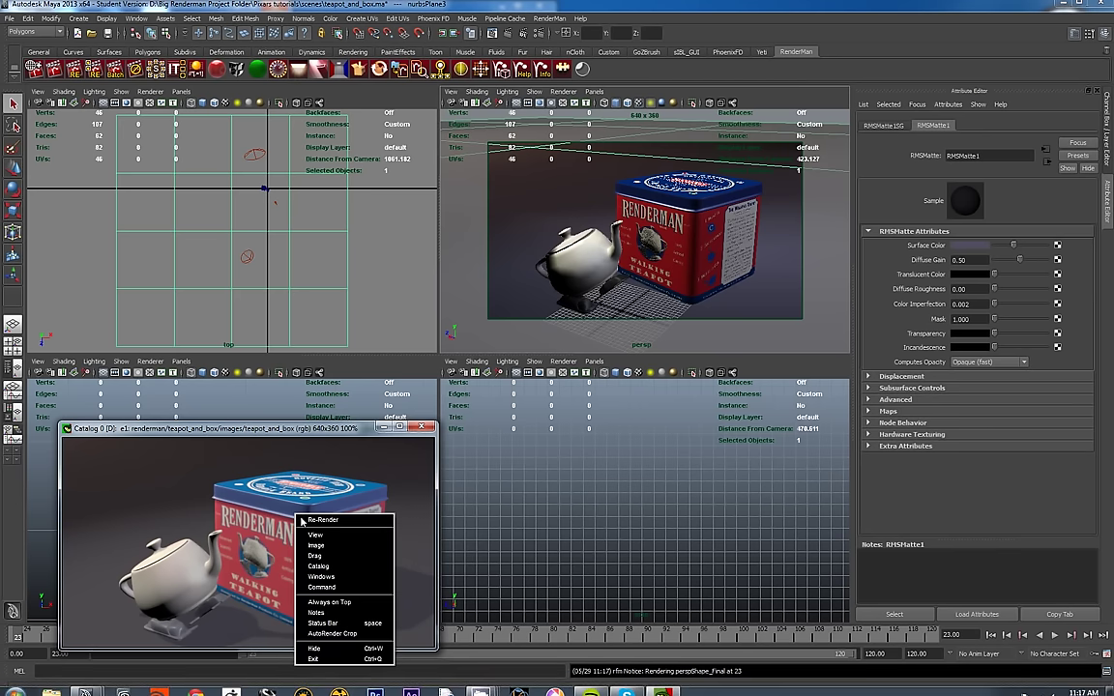
pyautogui.moveTo(348, 576)
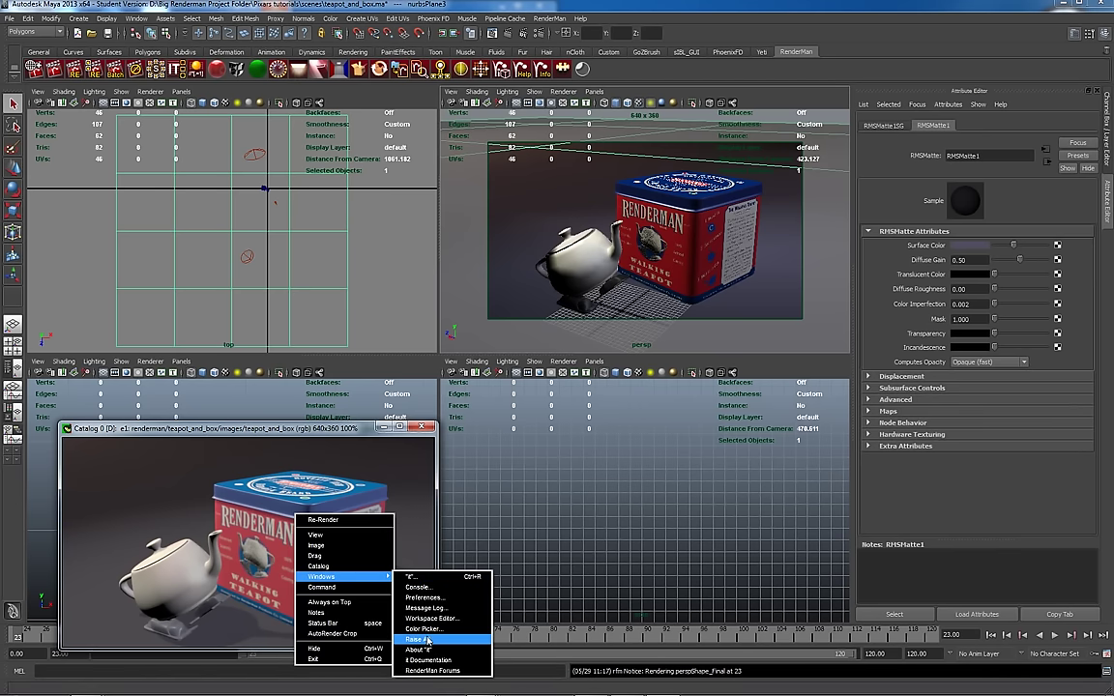
pyautogui.click(411, 576)
# - Flip between renders e0 and e1 to compare, ending on e0, and hide the catalog list
pyautogui.click(364, 268)
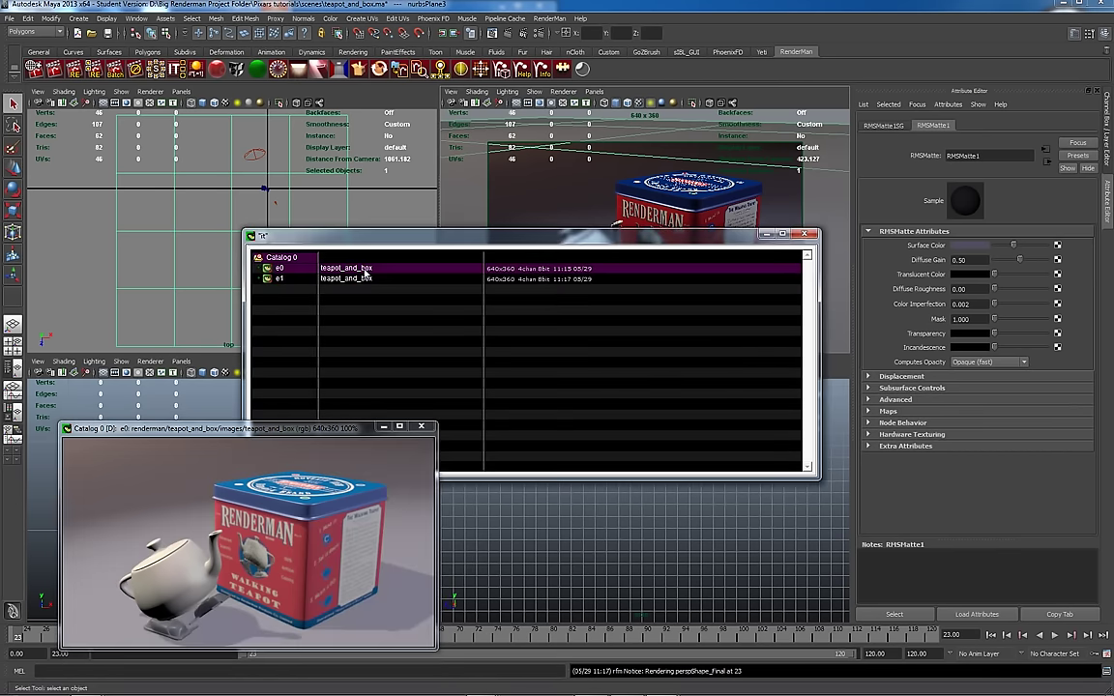
pyautogui.click(365, 279)
pyautogui.click(364, 268)
pyautogui.click(362, 276)
pyautogui.click(364, 268)
pyautogui.click(363, 278)
pyautogui.click(362, 268)
pyautogui.click(357, 279)
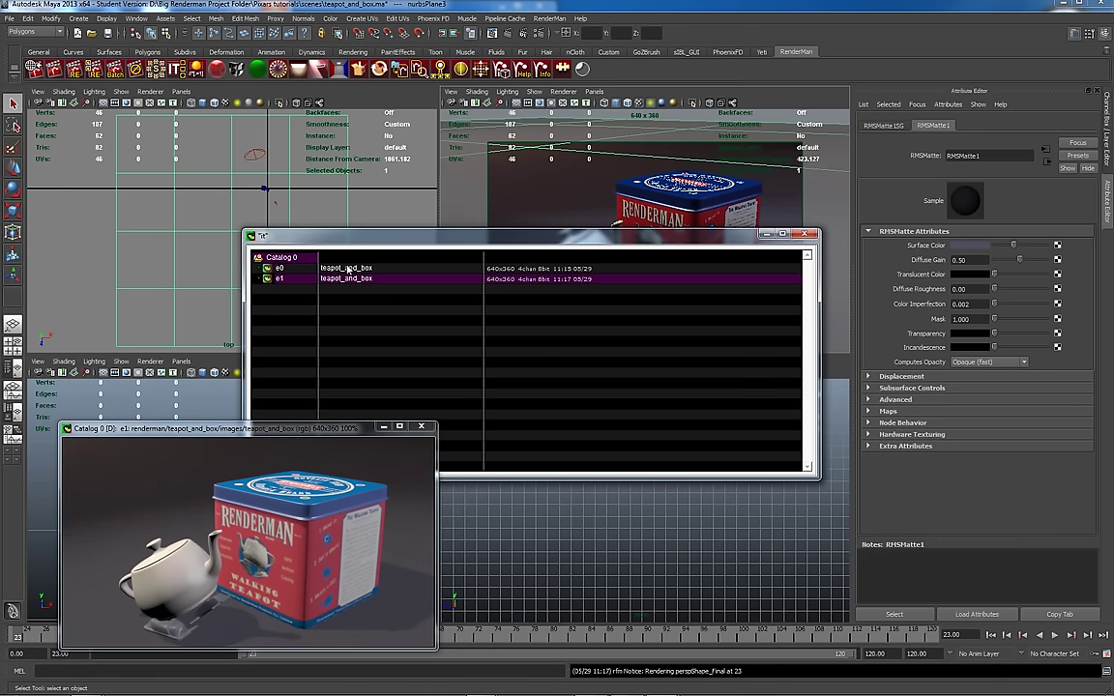
pyautogui.click(359, 268)
pyautogui.click(352, 279)
pyautogui.click(345, 271)
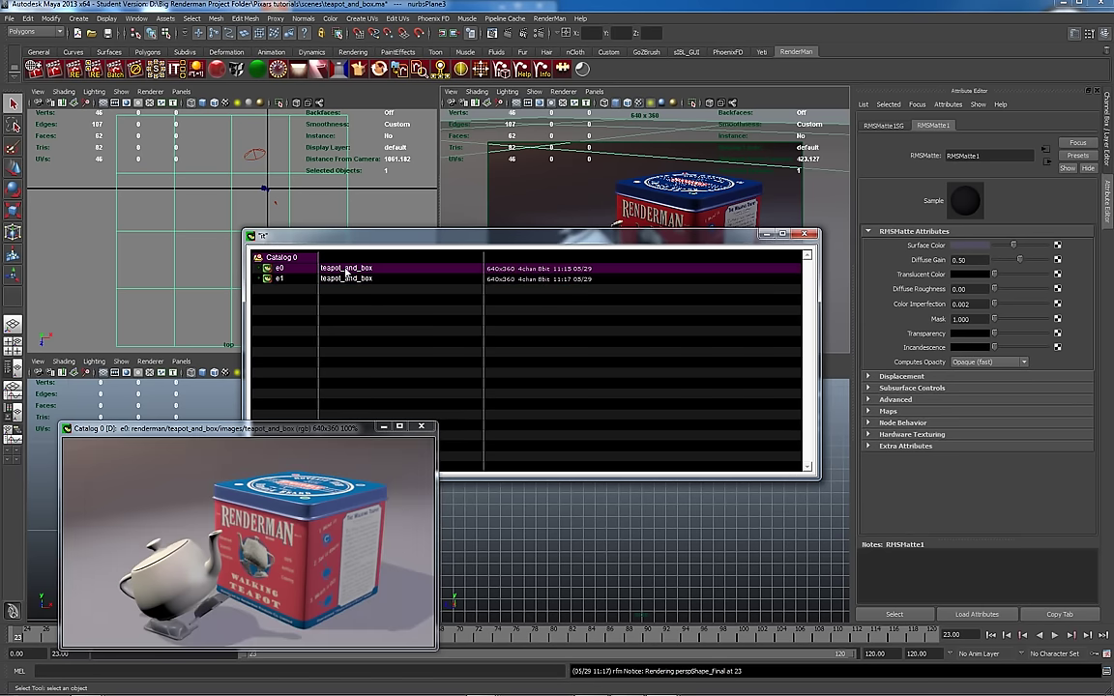
pyautogui.click(764, 236)
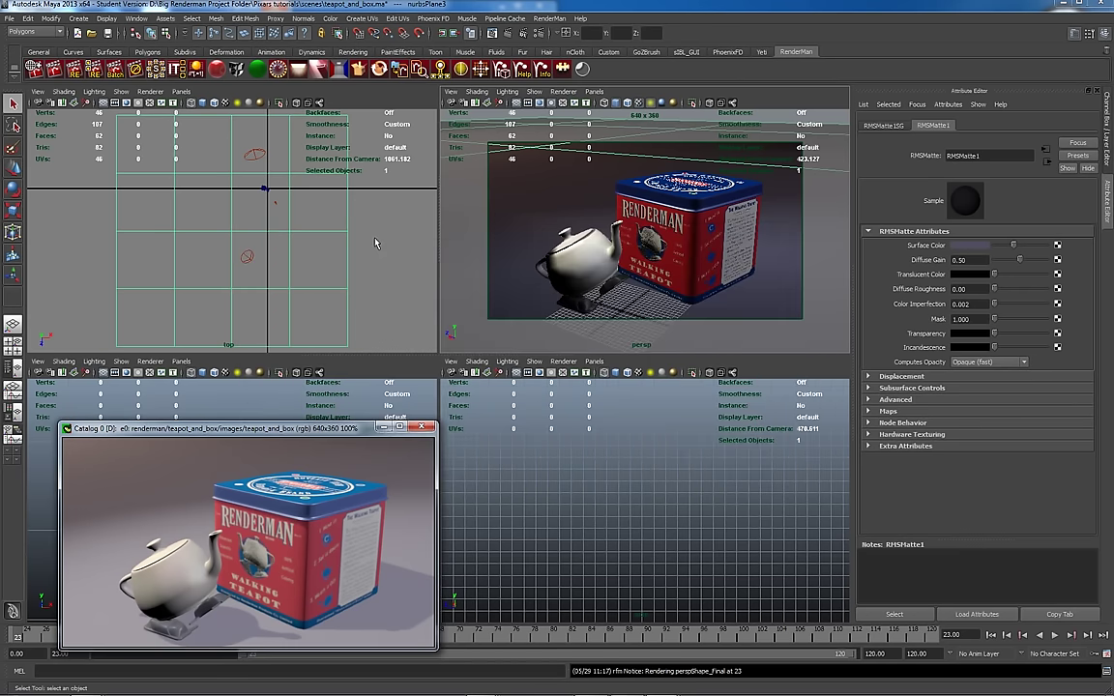
# - Compare spotLight111, spotLight112 and spotLight2, ending on spotLight2's intensity 300, cone angle 15
pyautogui.click(254, 160)
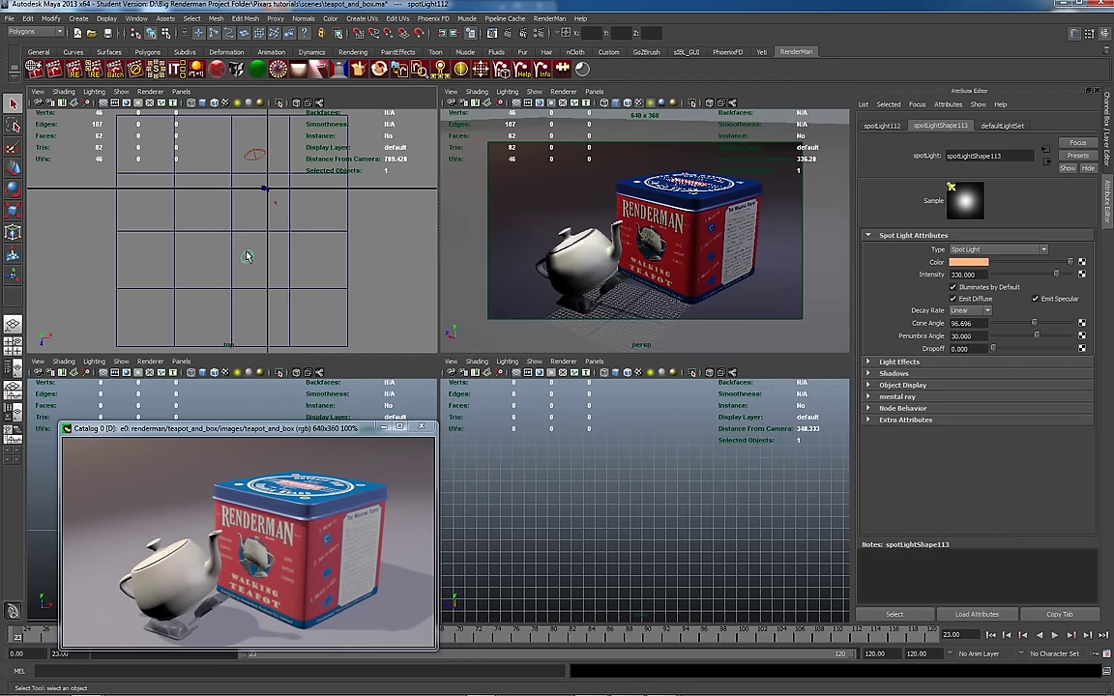
pyautogui.click(274, 207)
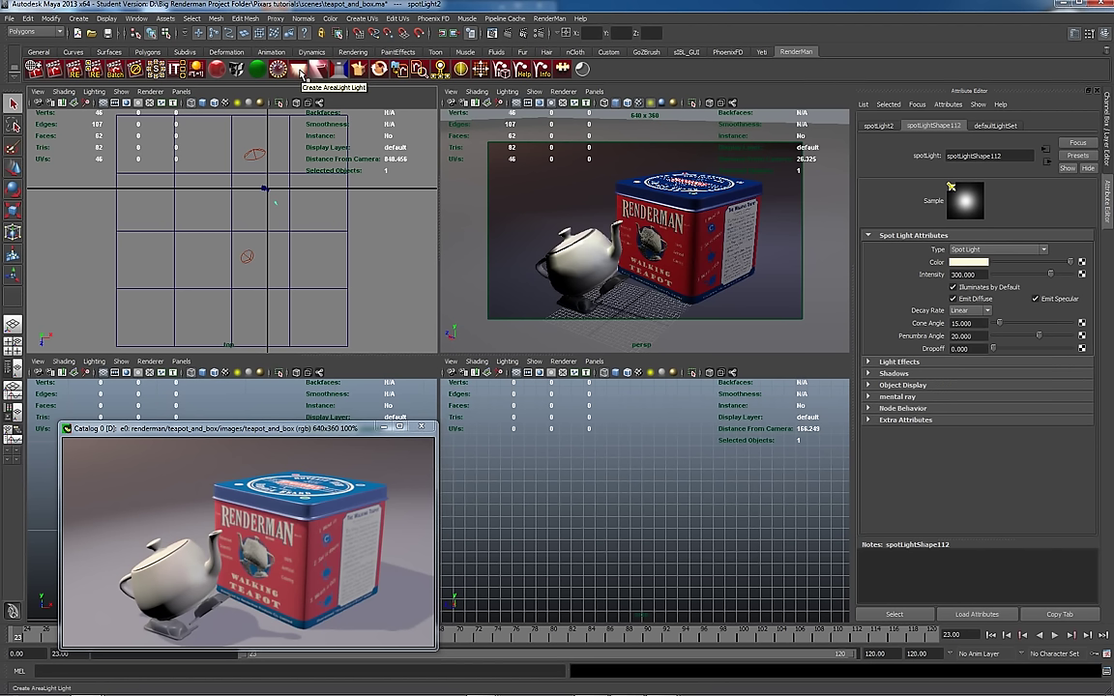
pyautogui.click(247, 257)
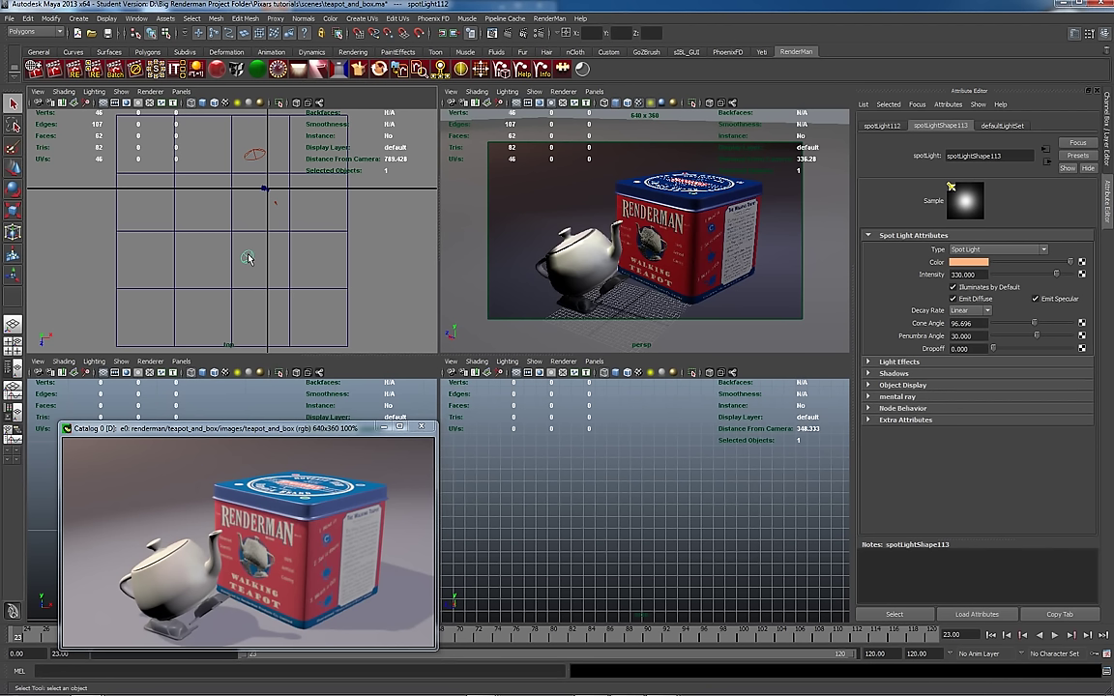
pyautogui.click(257, 155)
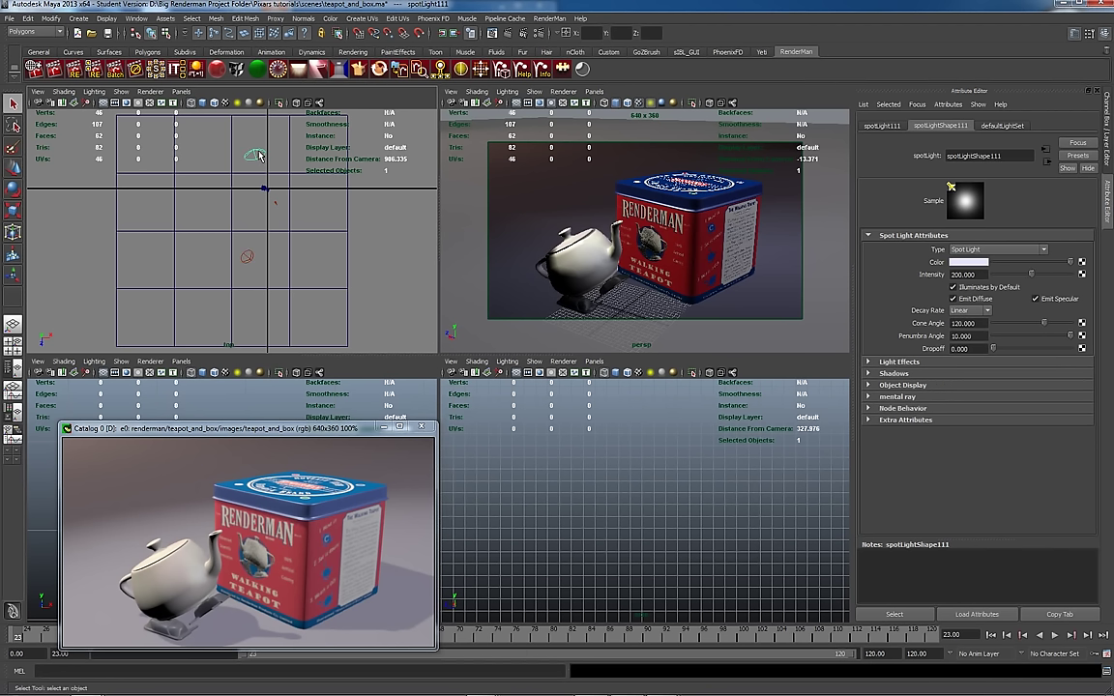
pyautogui.click(276, 208)
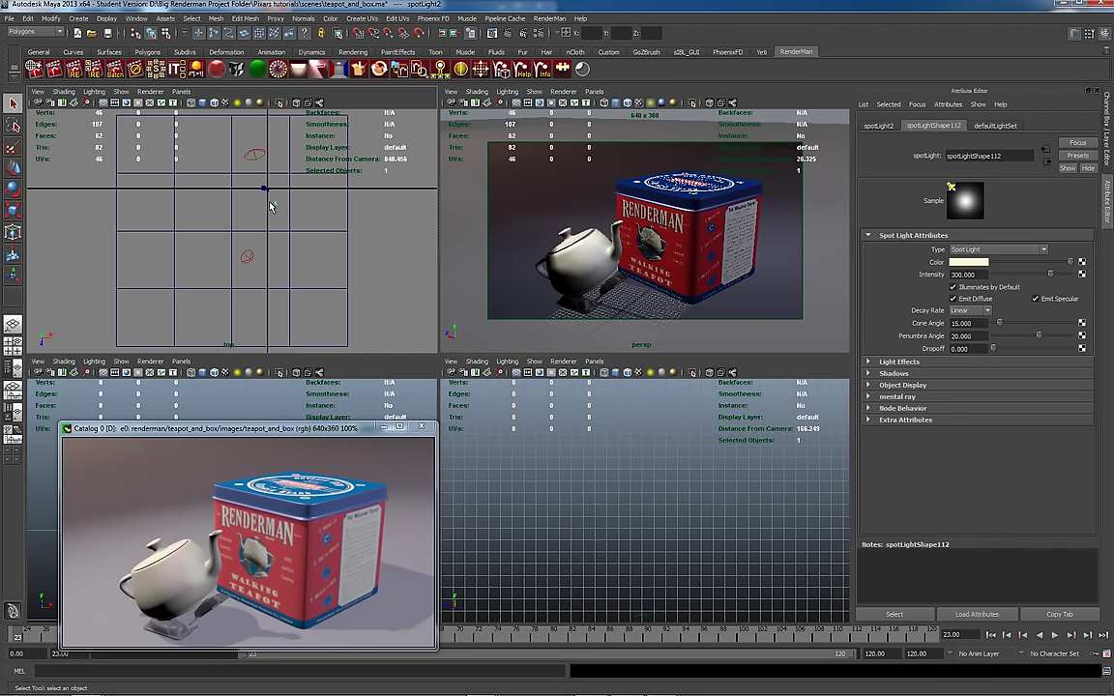
pyautogui.click(248, 258)
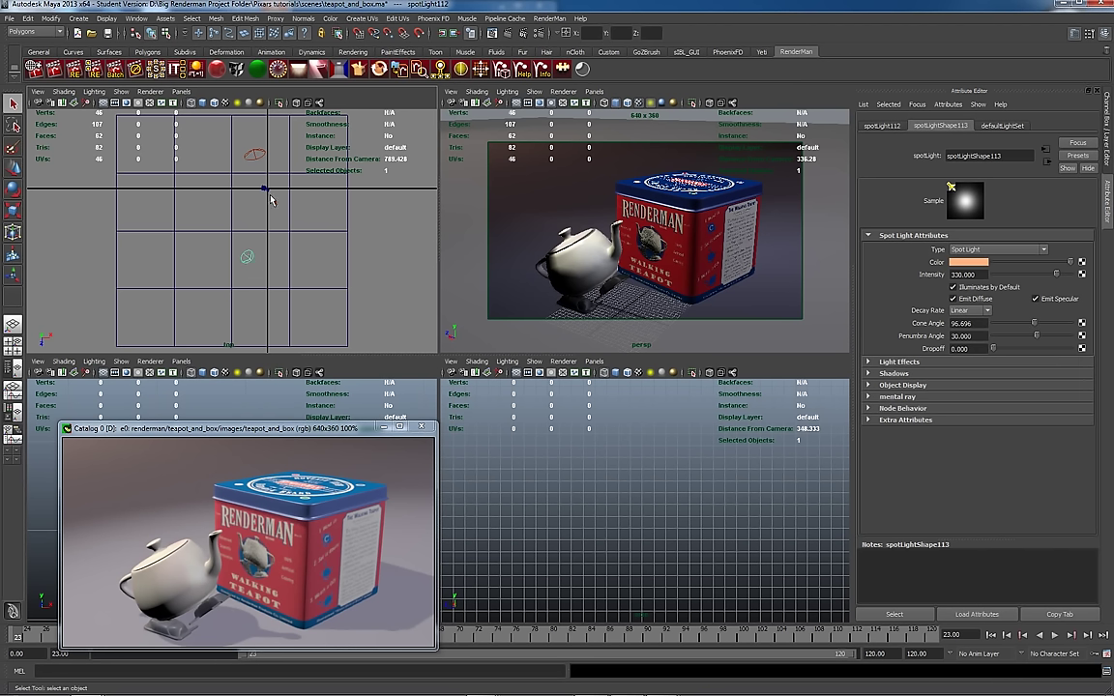
pyautogui.click(250, 154)
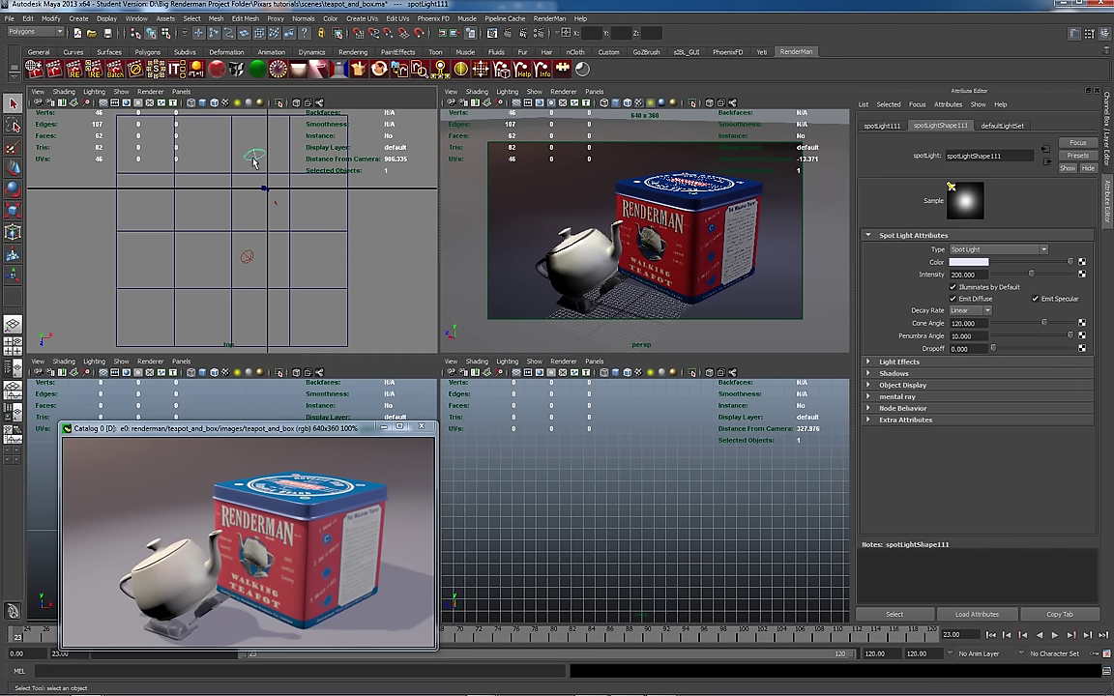
pyautogui.click(247, 259)
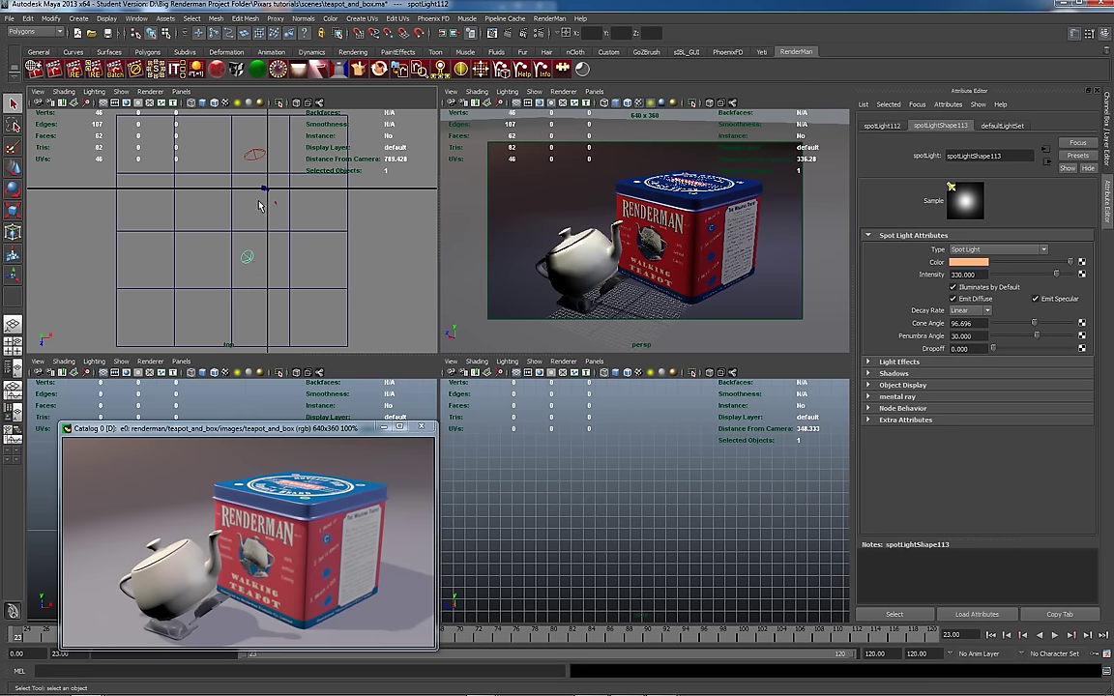
pyautogui.click(258, 157)
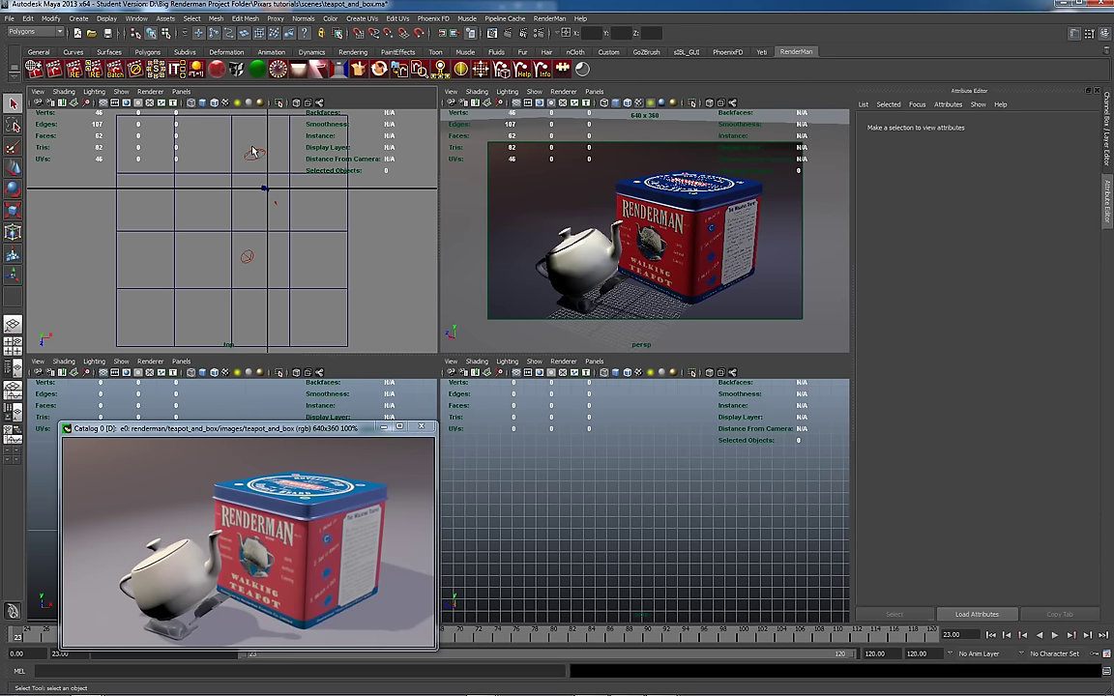
pyautogui.click(251, 152)
pyautogui.click(247, 259)
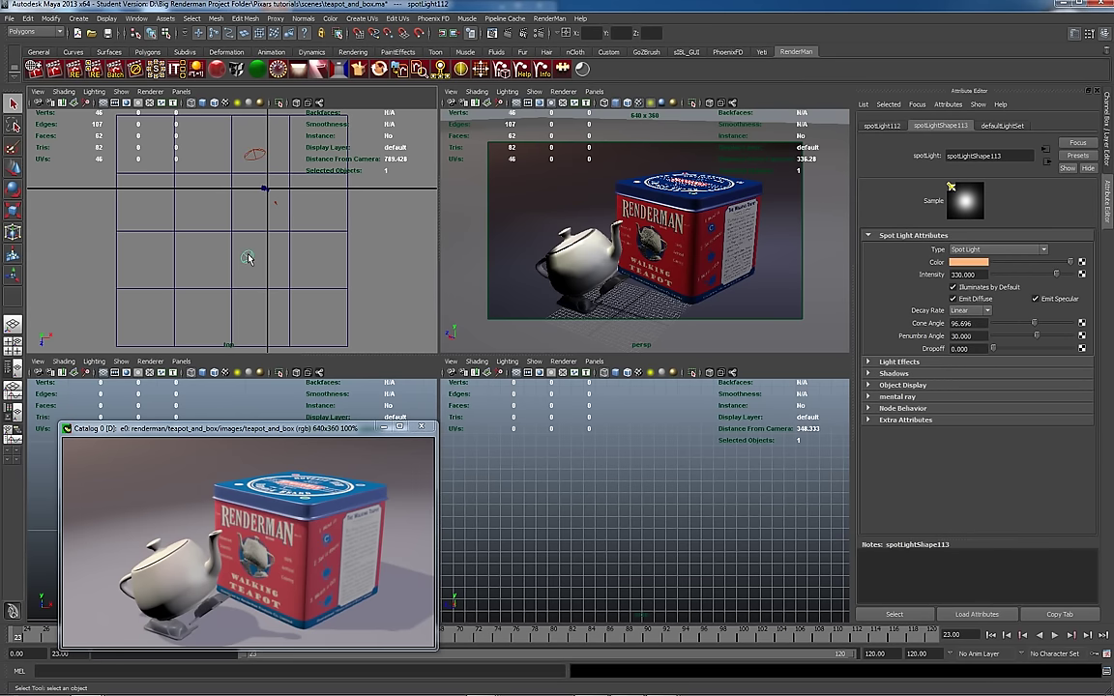
pyautogui.click(277, 208)
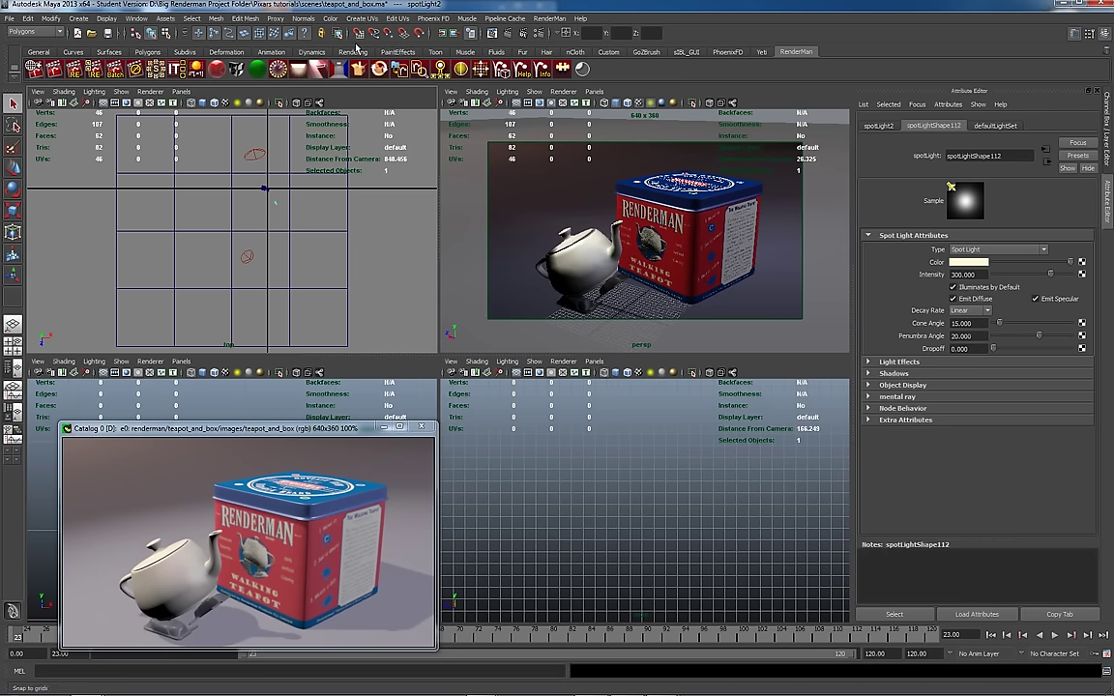
# - Add a RenderMan area light, RMSAreaLightShape1, and scale it uniformly to about 24.753
pyautogui.click(300, 71)
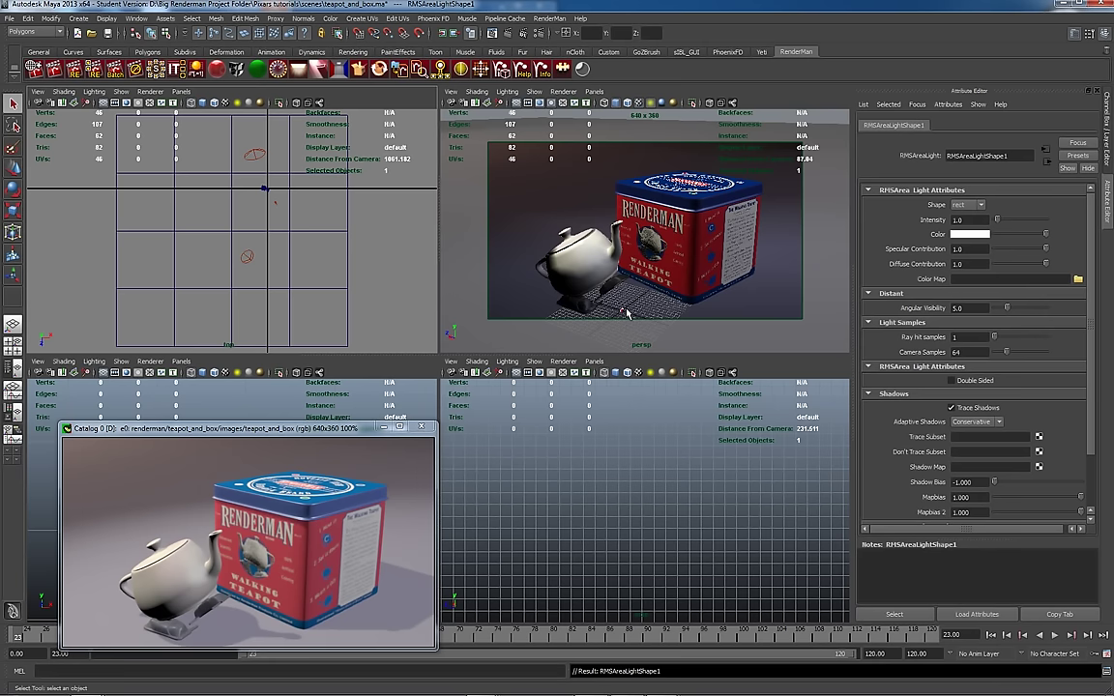
pyautogui.press('r')
pyautogui.moveTo(626, 313); pyautogui.dragTo(757, 246)
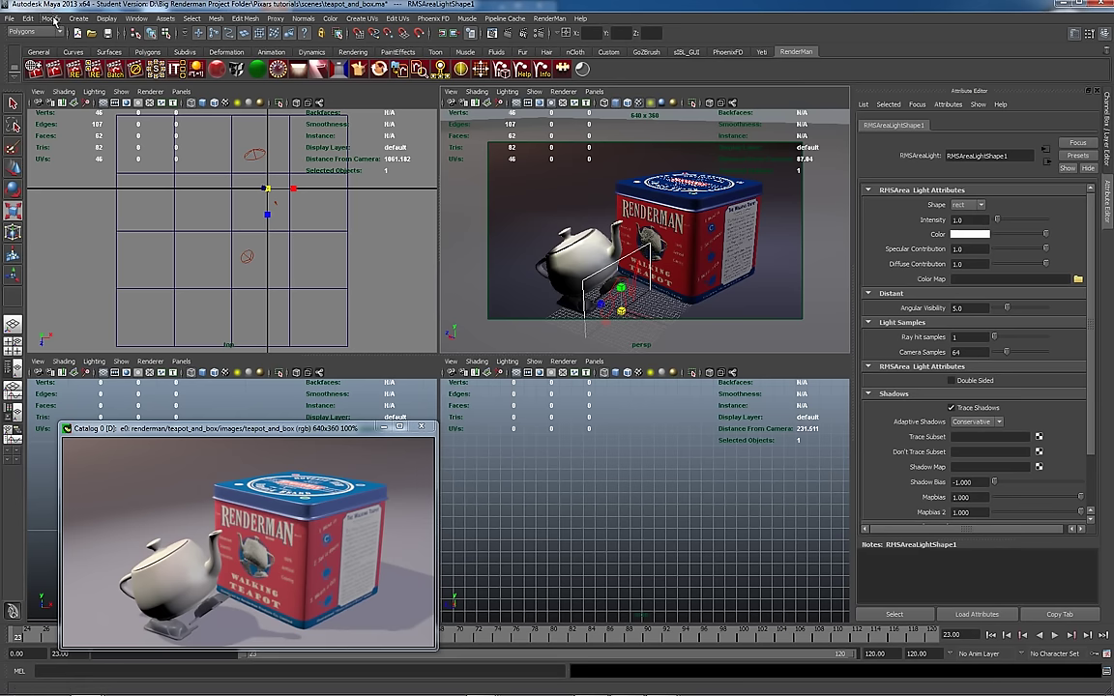
# - Review the Modify > Replace Objects options, close them, and reopen the Modify menu
pyautogui.click(52, 19)
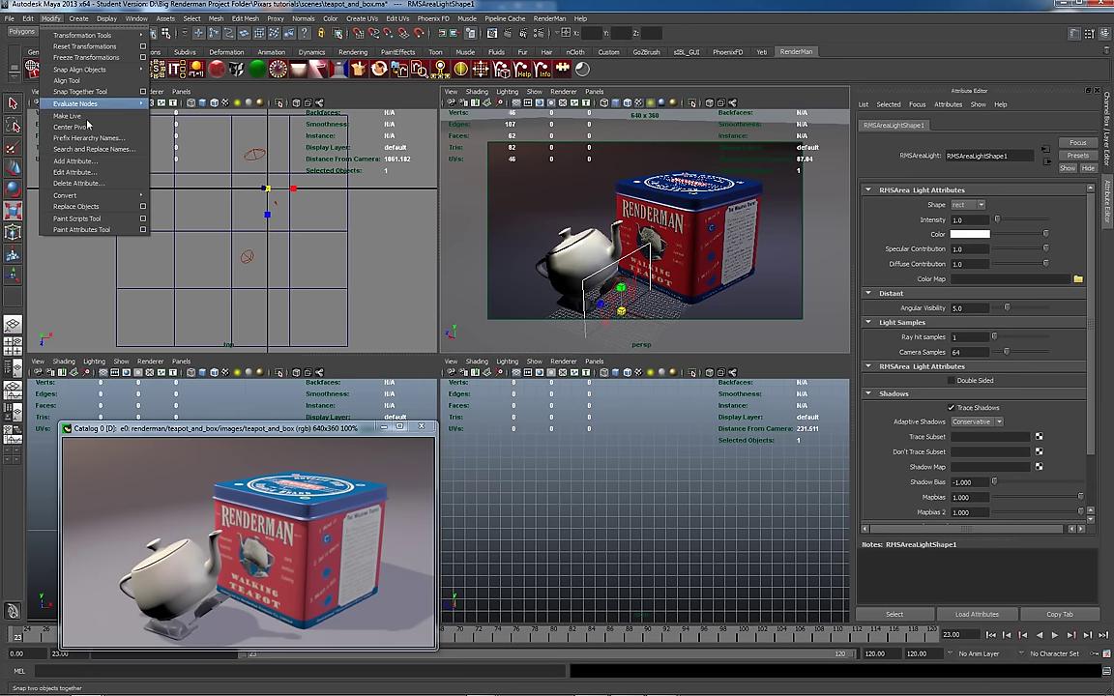
pyautogui.click(142, 206)
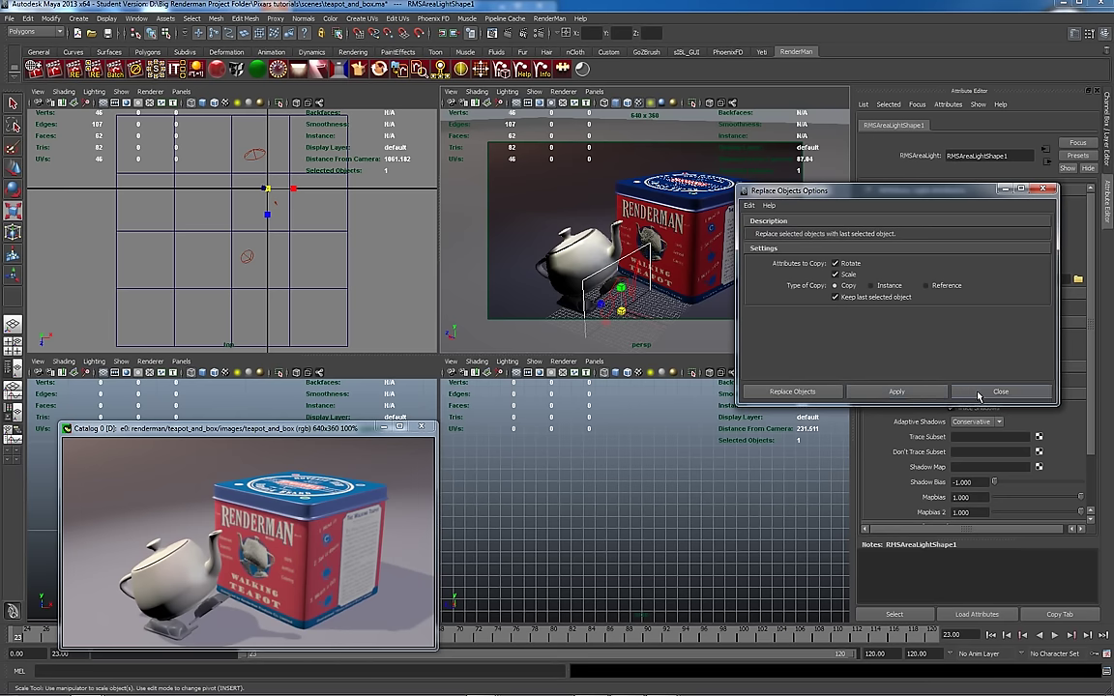
pyautogui.click(996, 392)
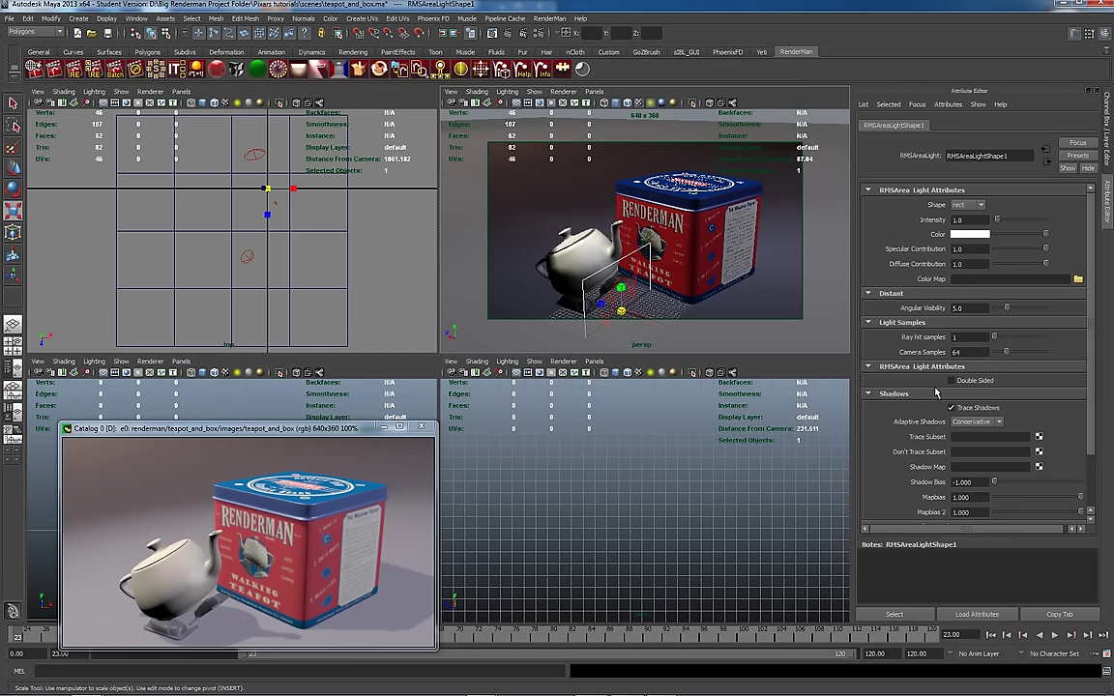
pyautogui.click(49, 20)
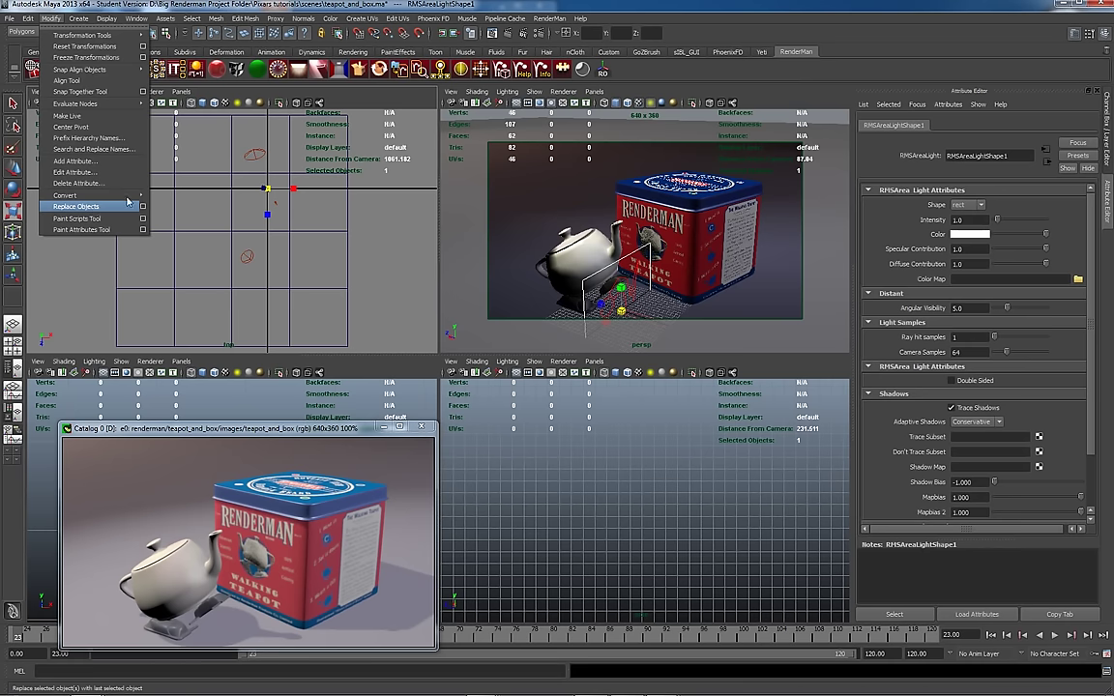
# - Replace the spot light with the area light using the shelf button
pyautogui.click(633, 73)
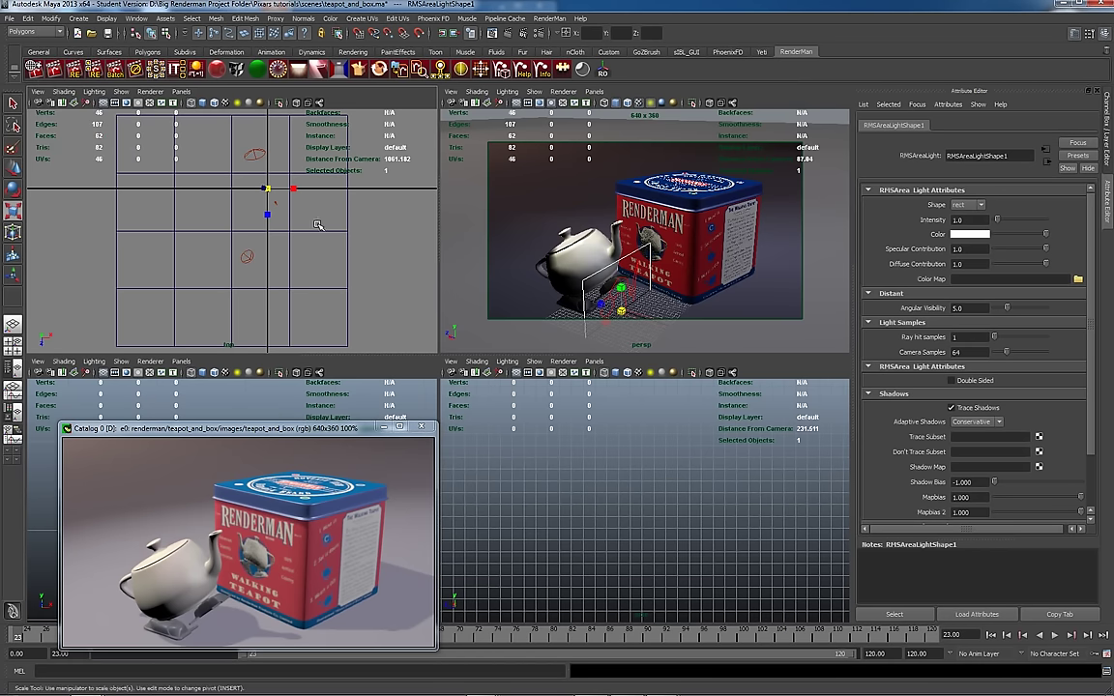
pyautogui.click(249, 257)
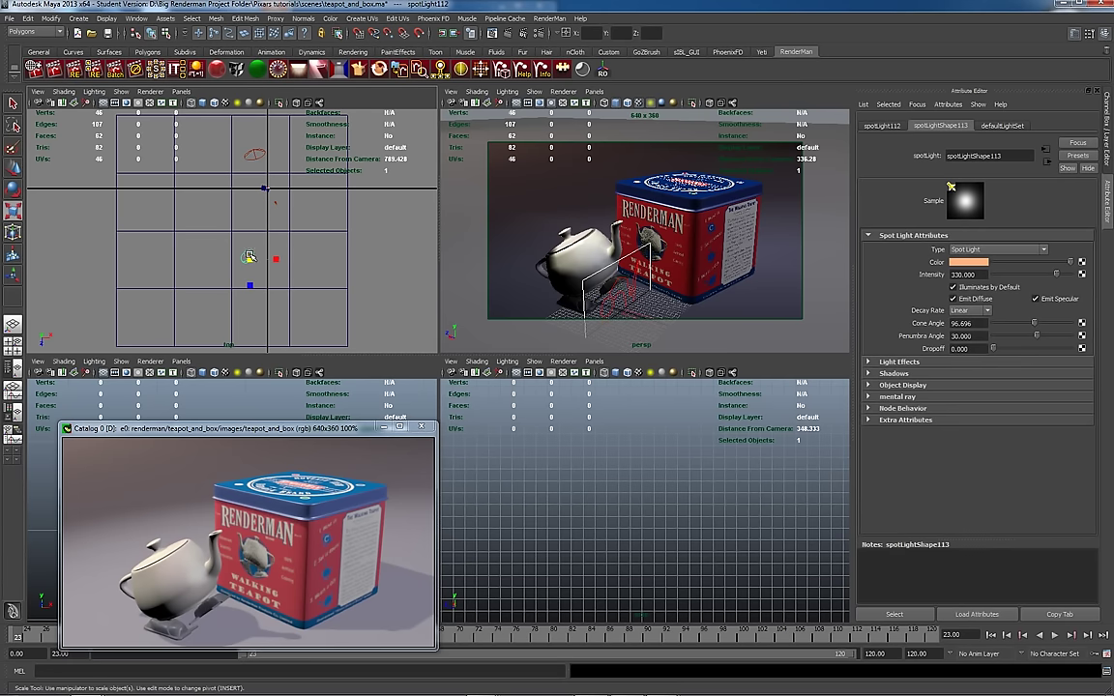
pyautogui.click(585, 316)
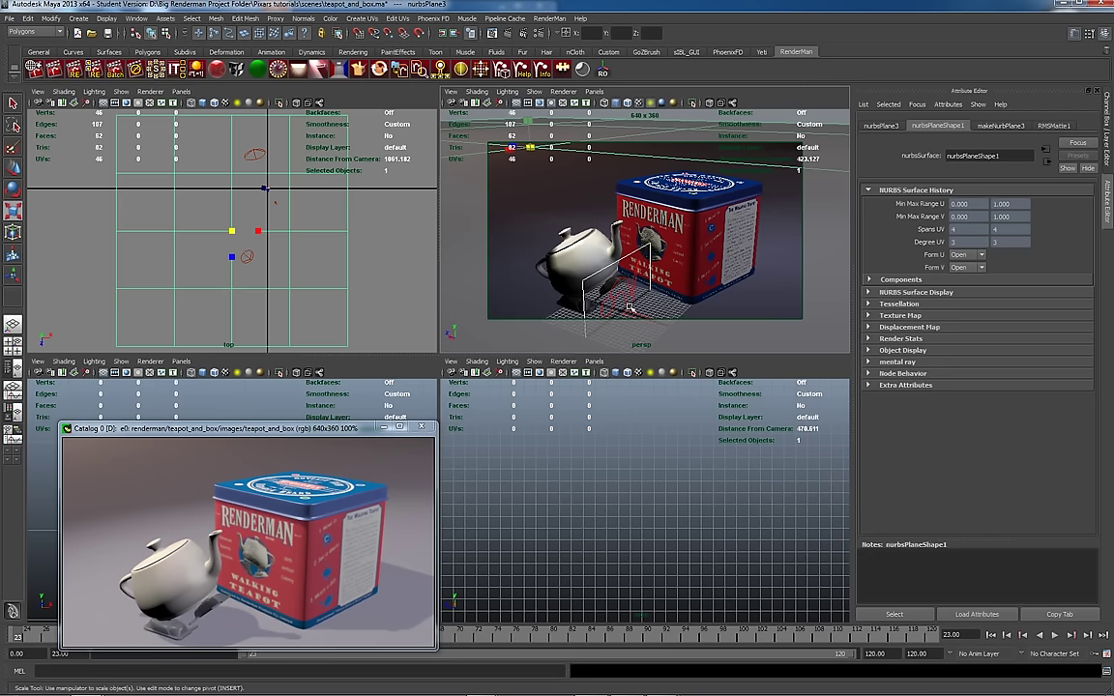
pyautogui.click(222, 236)
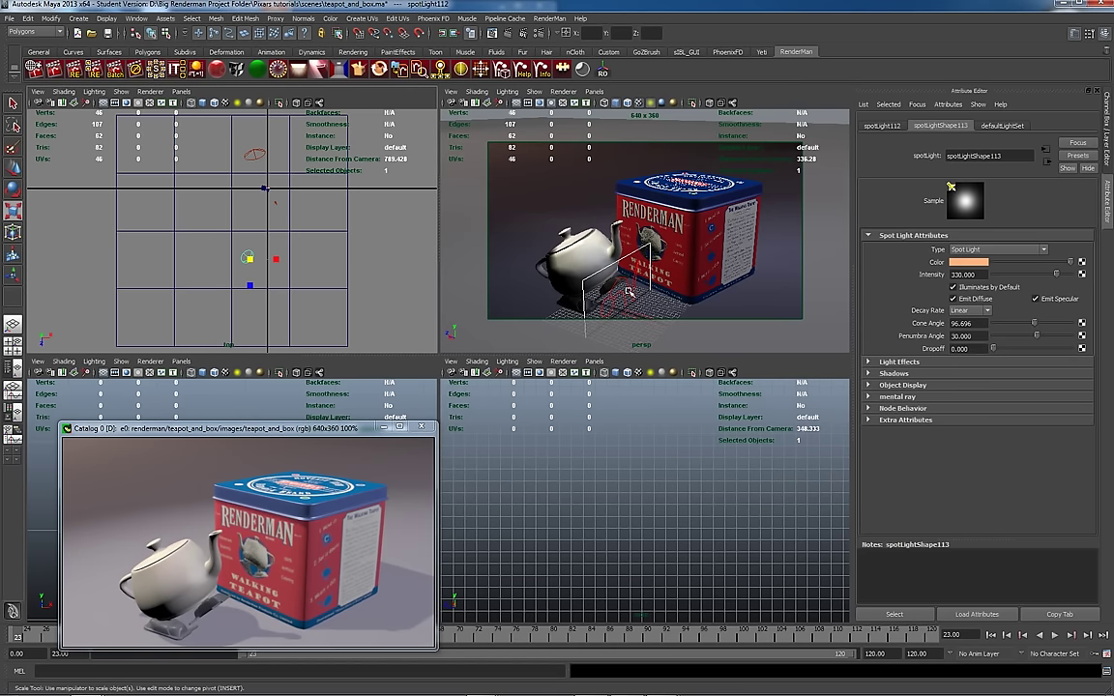
pyautogui.keyDown('shift'); pyautogui.click(246, 256); pyautogui.keyUp('shift')
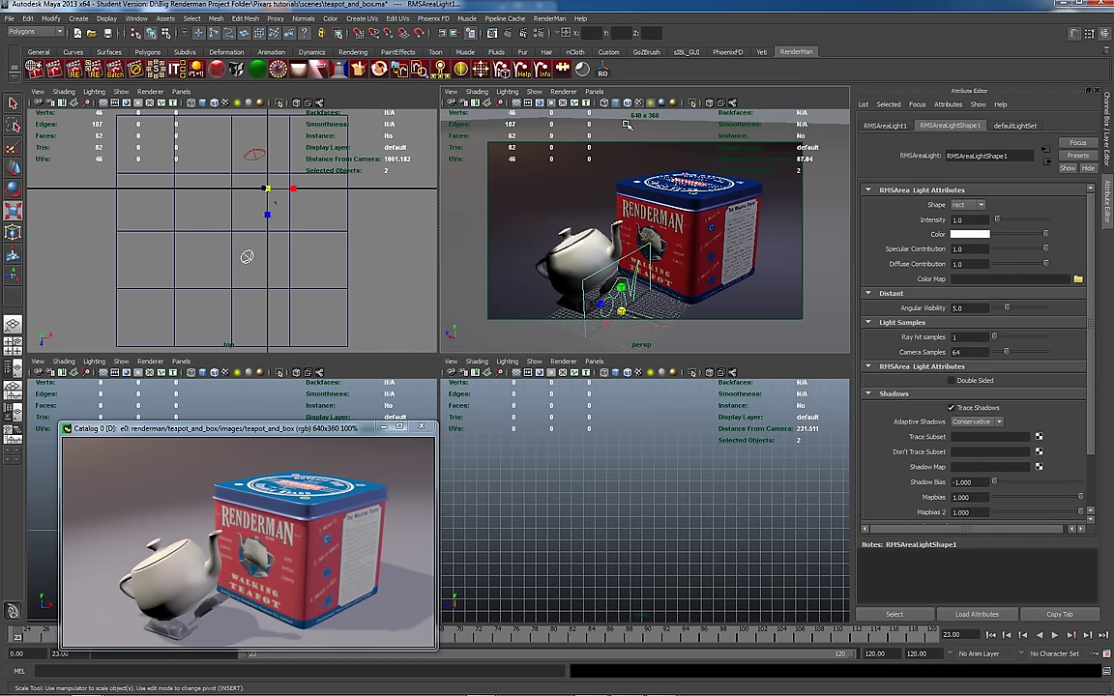
pyautogui.click(603, 73)
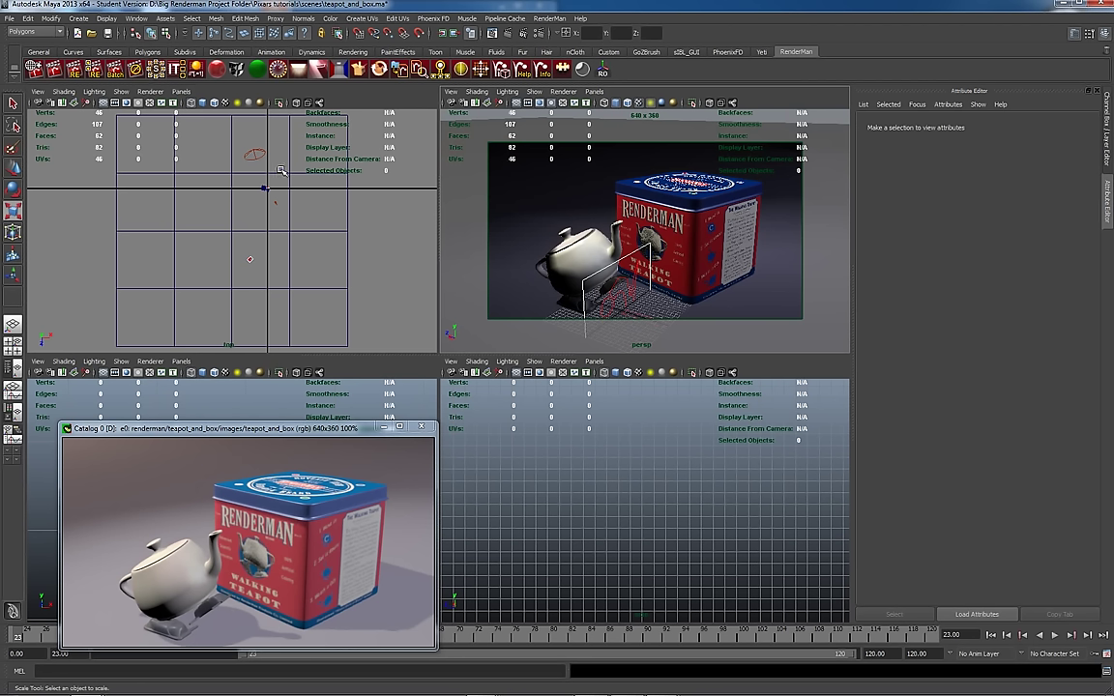
# - Scale the second area light up, then switch off the spot light and RMSAreaLight1
pyautogui.click(249, 259)
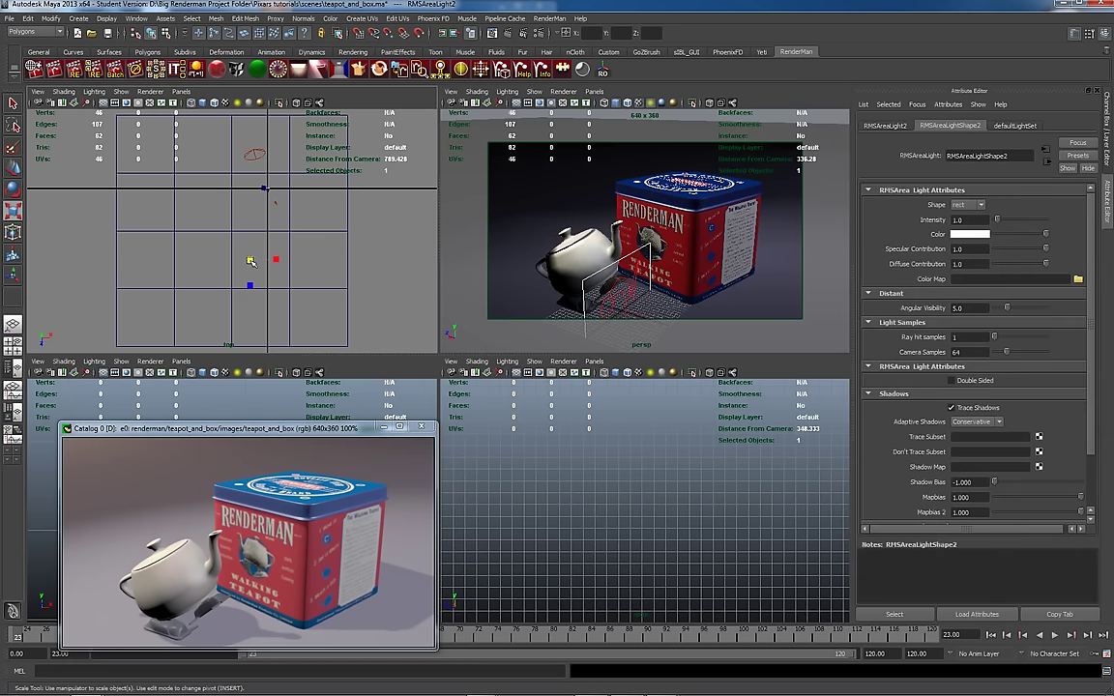
pyautogui.moveTo(249, 261); pyautogui.dragTo(440, 126)
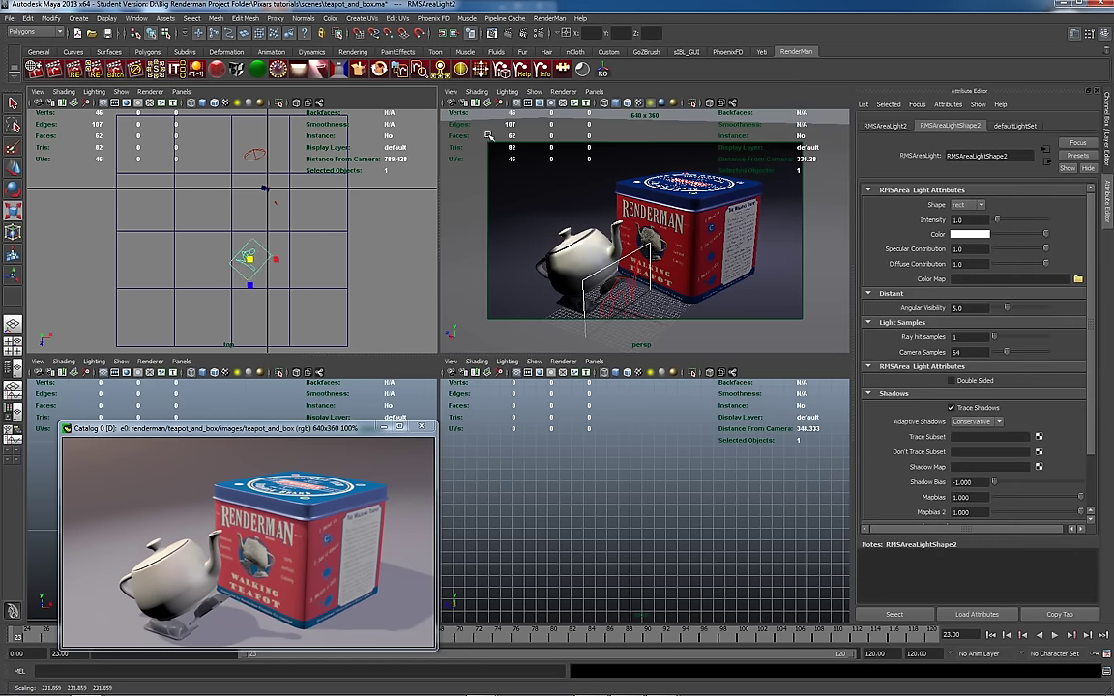
pyautogui.click(253, 153)
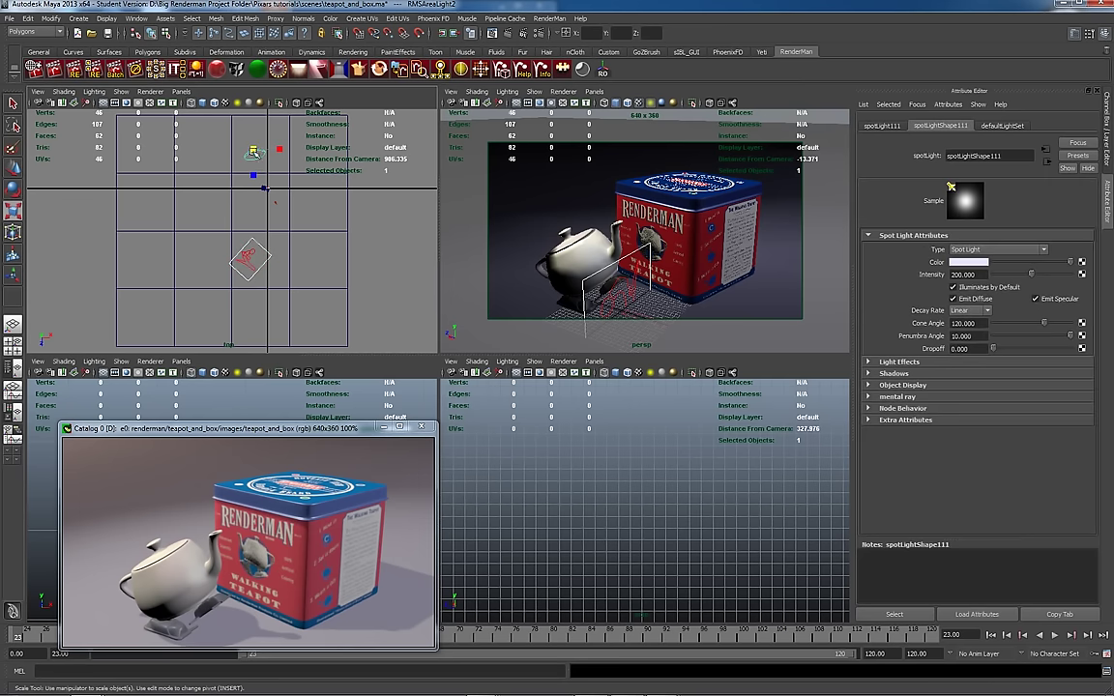
pyautogui.keyDown('shift'); pyautogui.click(616, 297); pyautogui.keyUp('shift')
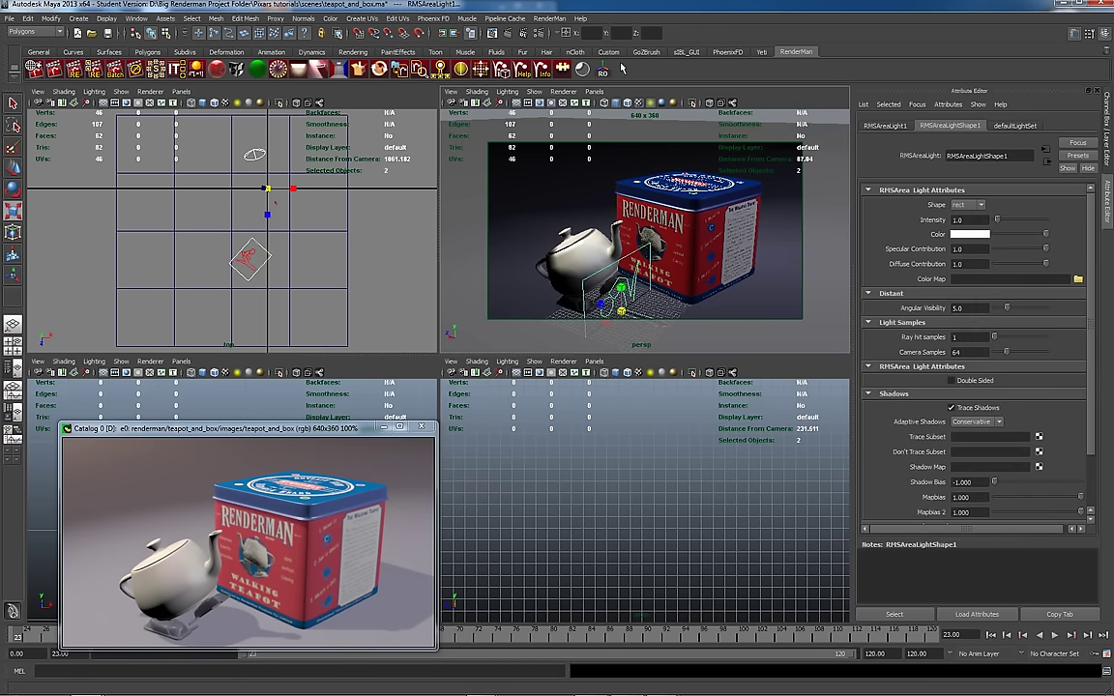
pyautogui.click(604, 72)
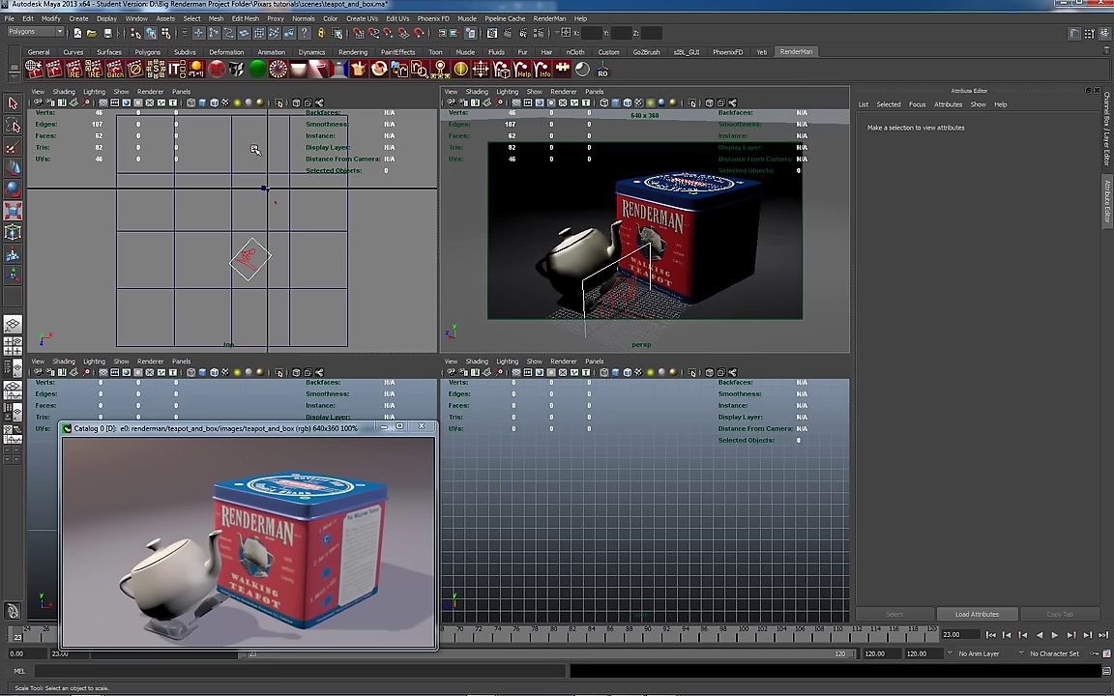
# - Pan the top view to the lights and turn off the spot light and first area light again
pyautogui.click(252, 149)
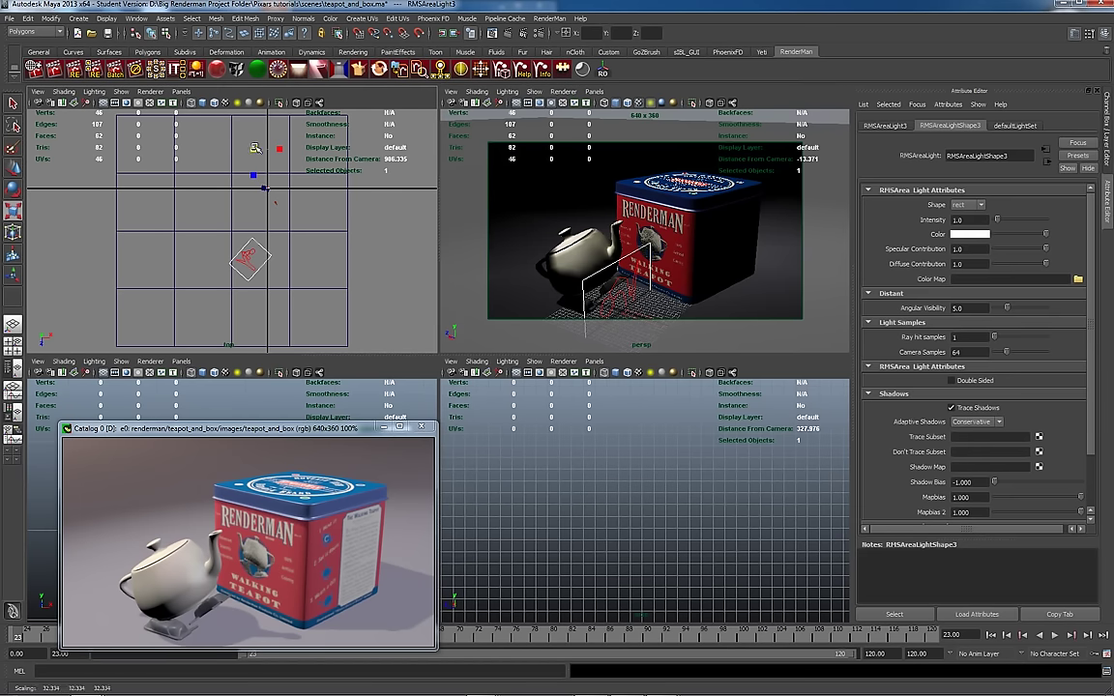
pyautogui.press('r')
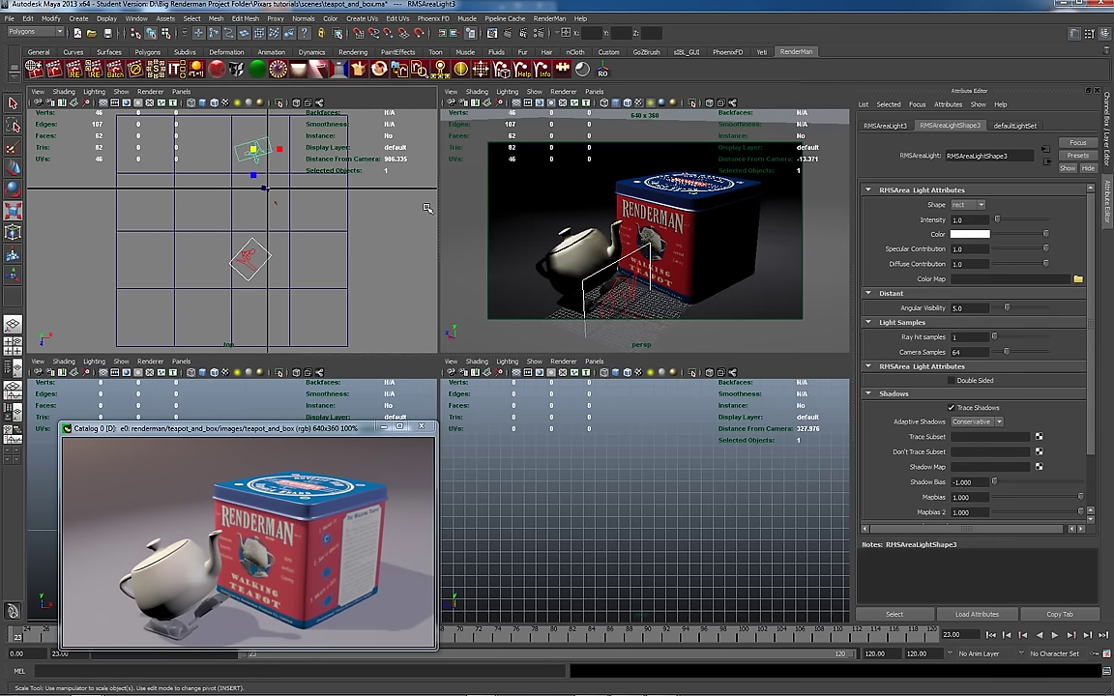
pyautogui.scroll(3, 267, 206)
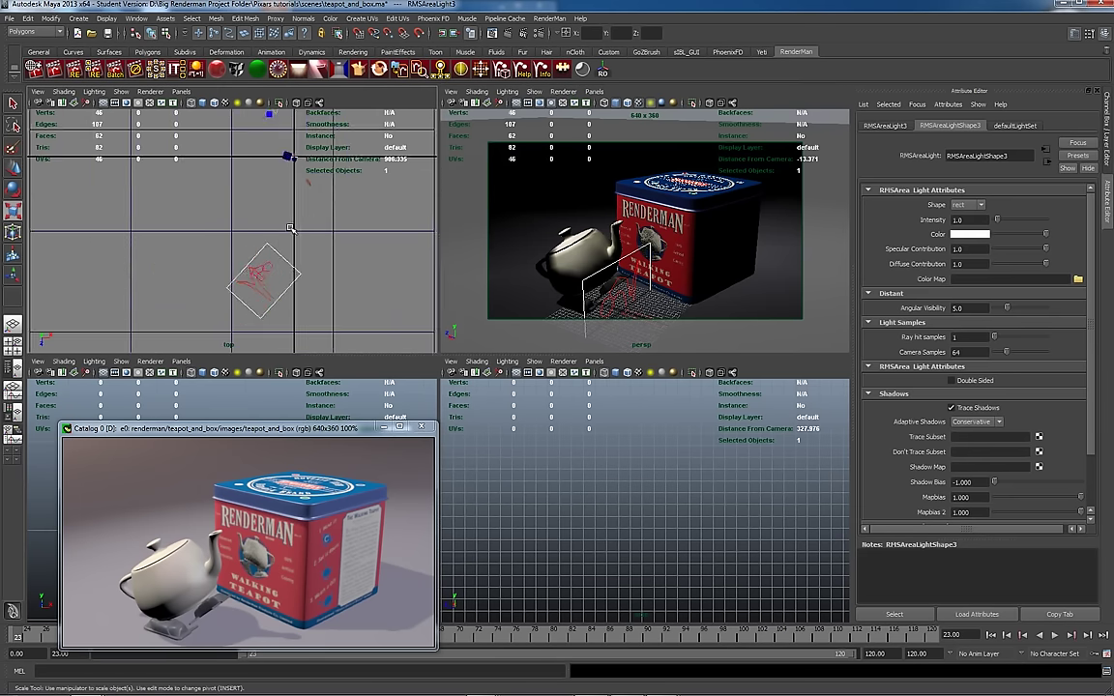
pyautogui.keyDown('alt'); pyautogui.moveTo(309, 184); pyautogui.dragTo(167, 274, button='middle'); pyautogui.keyUp('alt')
pyautogui.click(141, 221)
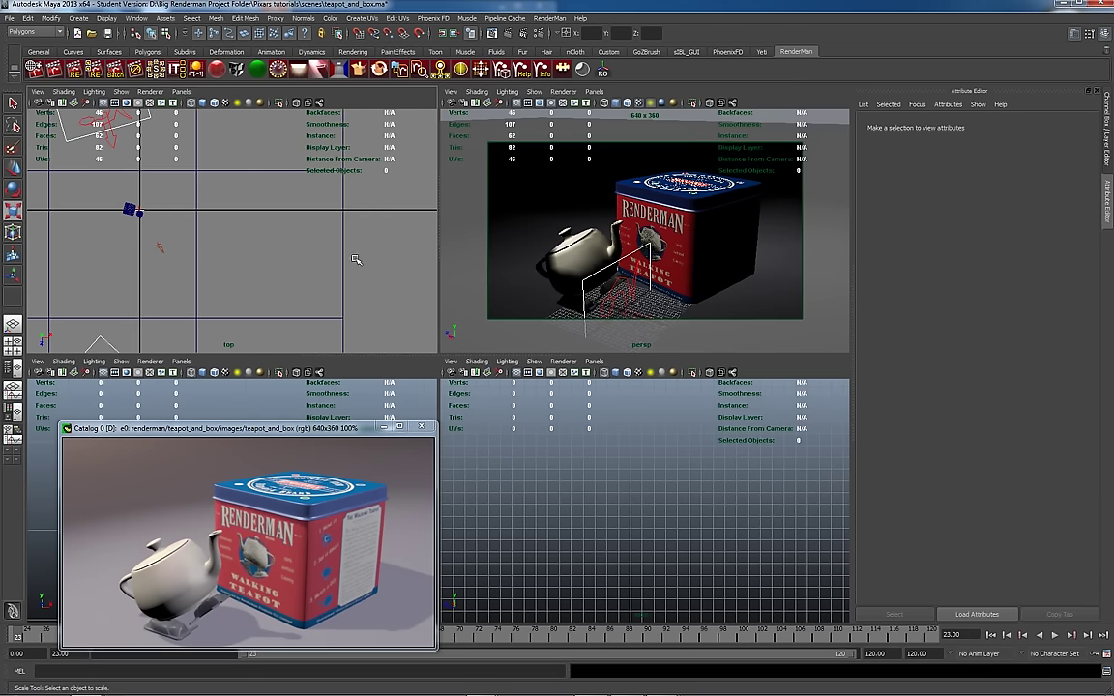
pyautogui.click(142, 216)
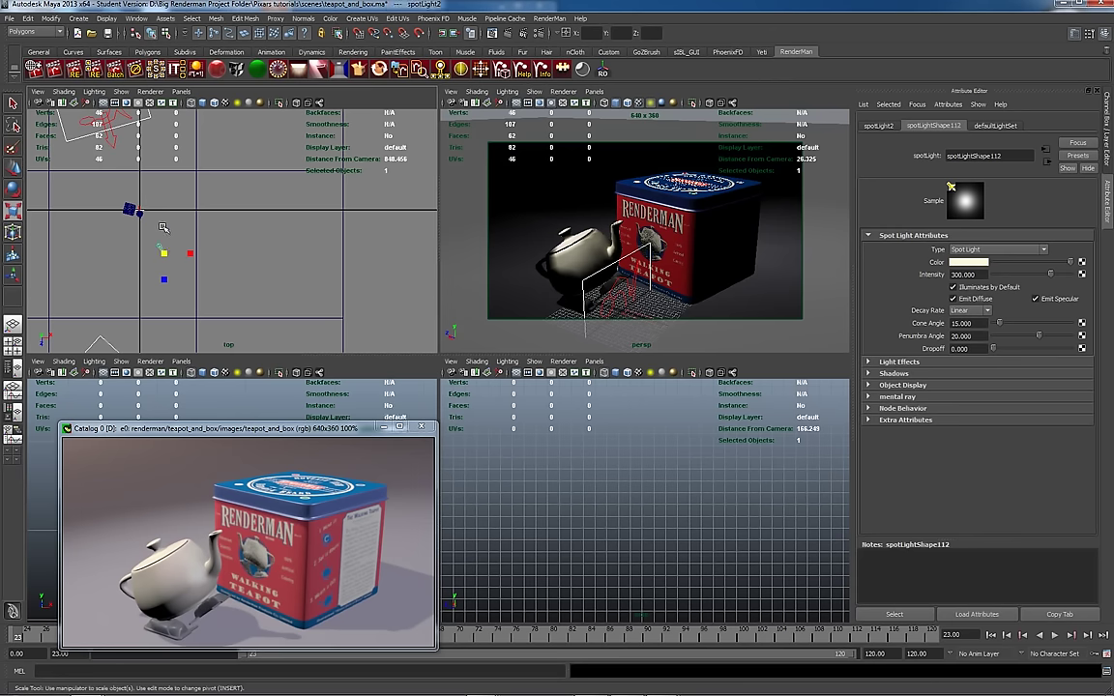
pyautogui.keyDown('shift'); pyautogui.click(145, 215); pyautogui.keyUp('shift')
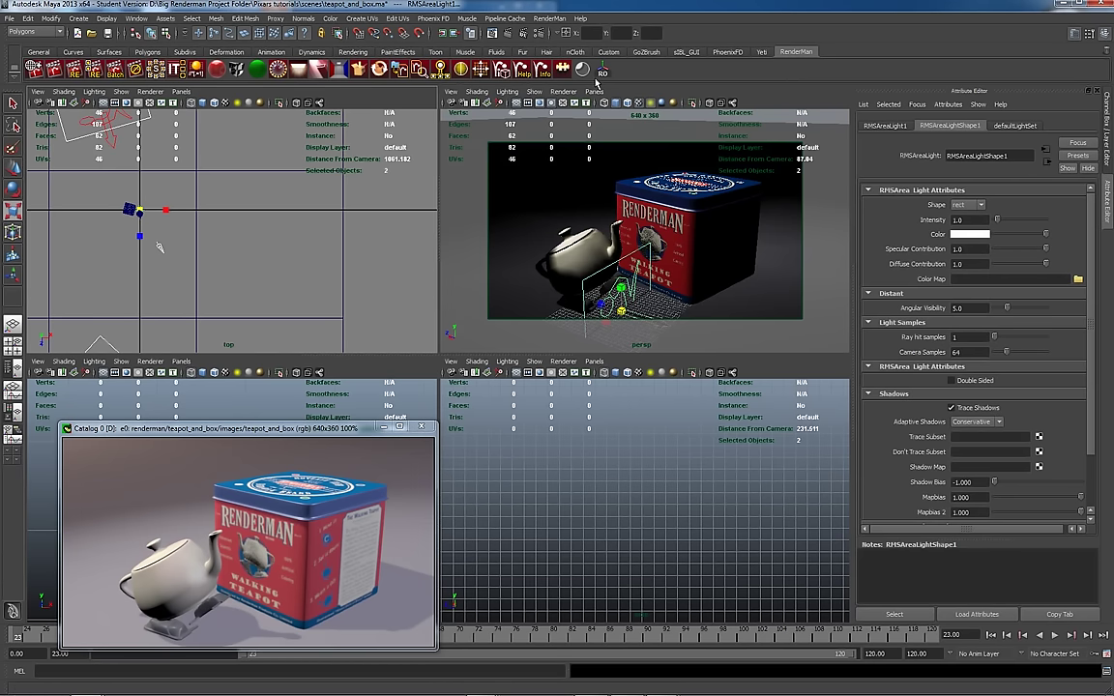
pyautogui.click(604, 72)
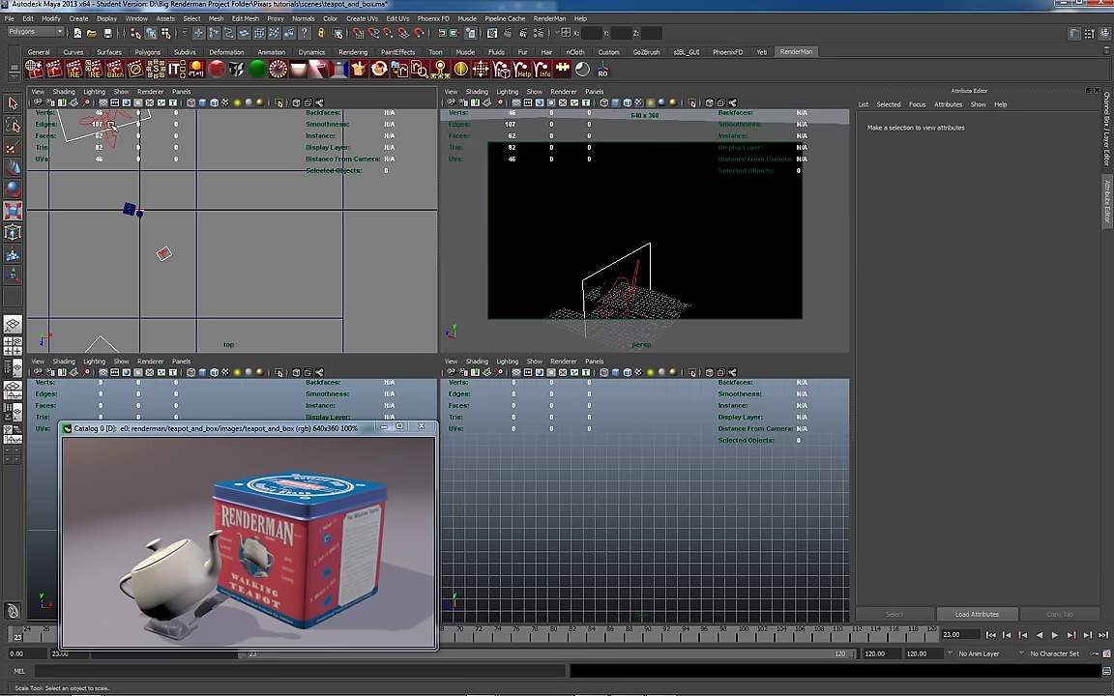
# - Set the Intensity of RMSAreaLight3 and RMSAreaLight2 to 3
pyautogui.click(112, 126)
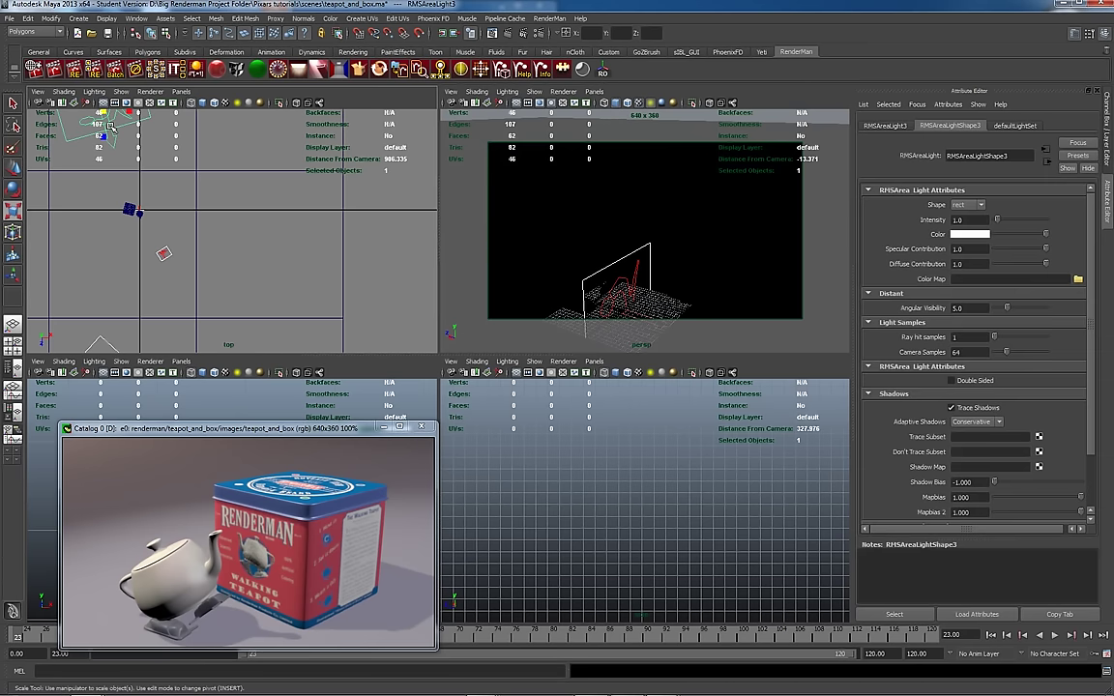
pyautogui.click(970, 220)
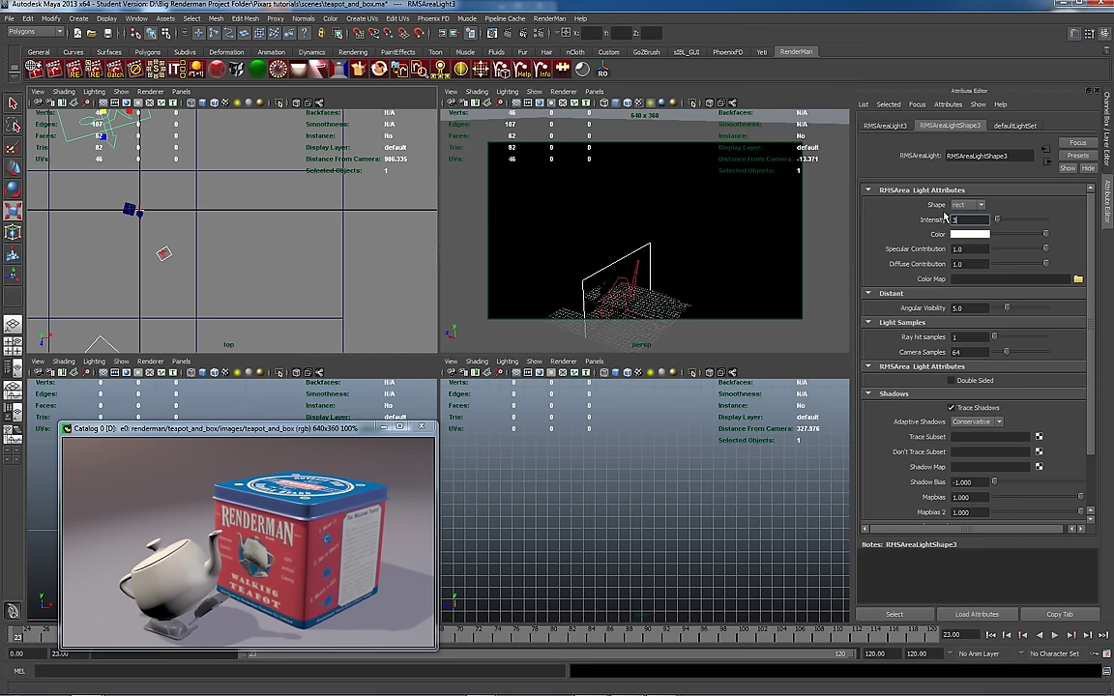
pyautogui.click(208, 269)
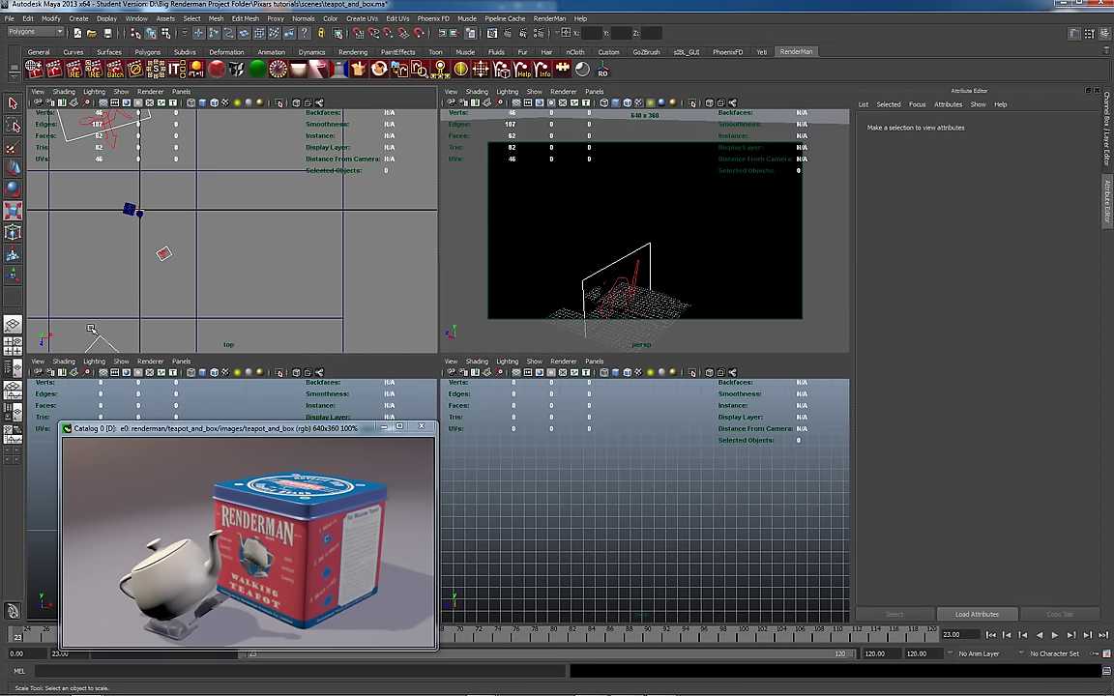
pyautogui.hotkey('ctrl', 'z')
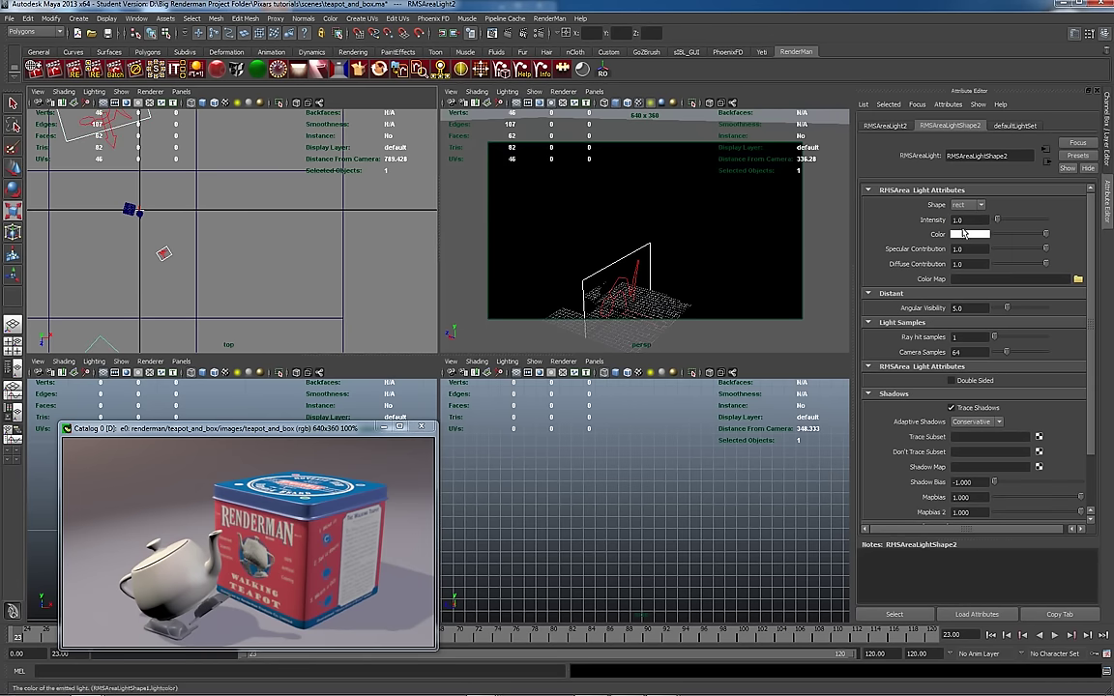
pyautogui.write('3')
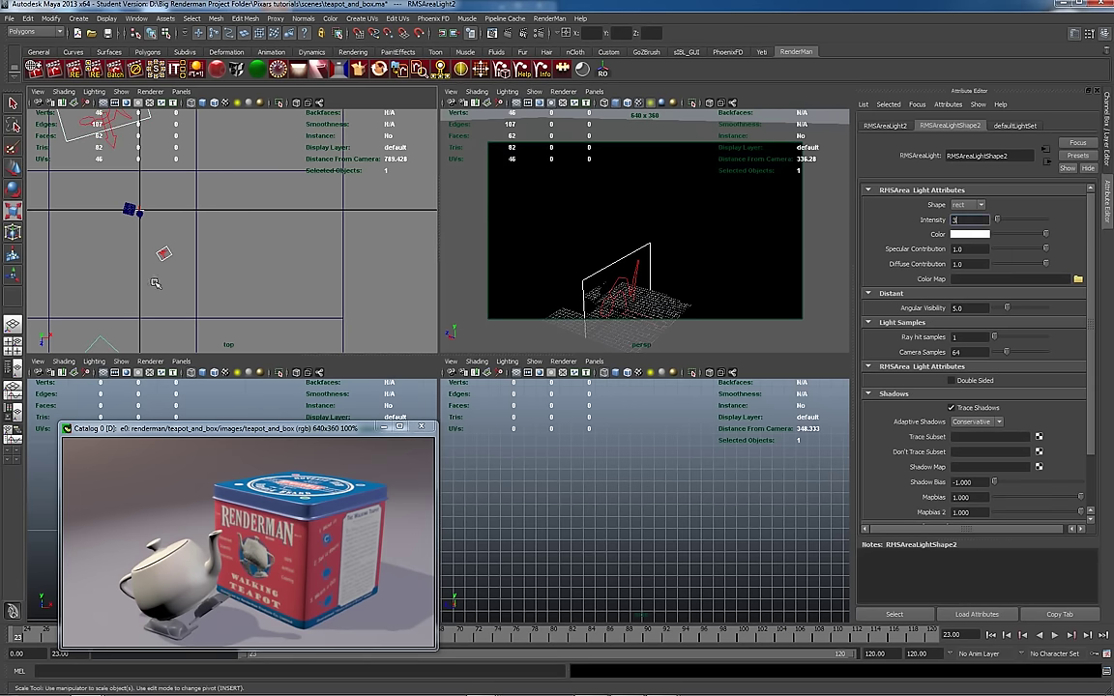
pyautogui.scroll(-1, 123, 317)
pyautogui.scroll(-2, 123, 317)
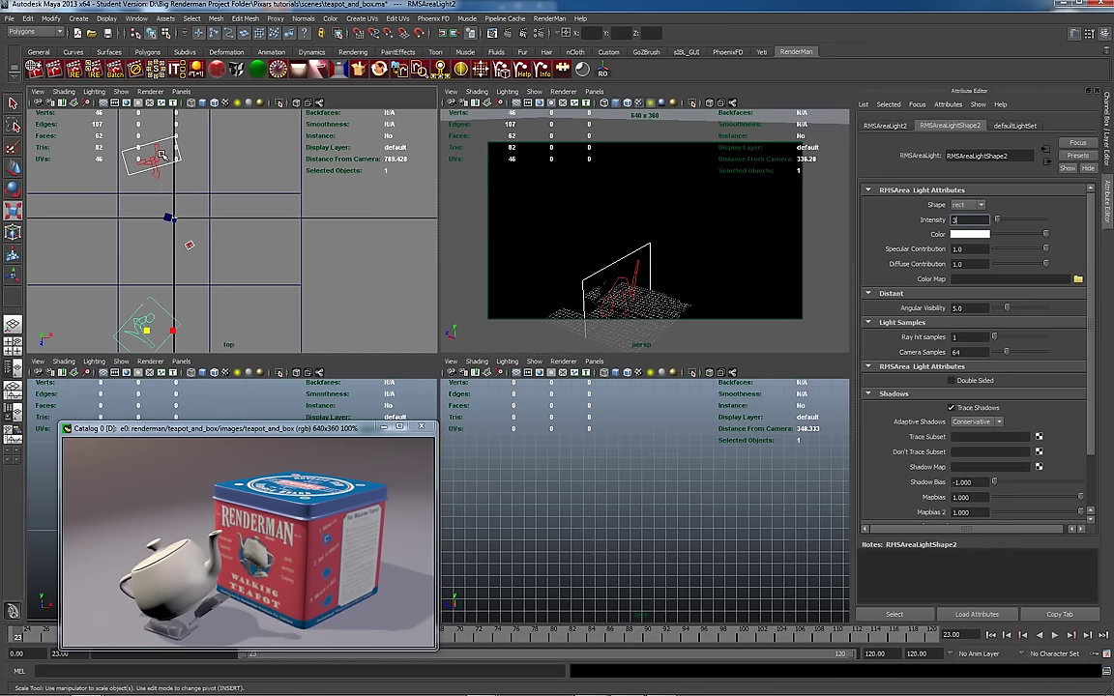
# - Add a fourth area light, RMSAreaLight4, with Intensity 2
pyautogui.press('g')
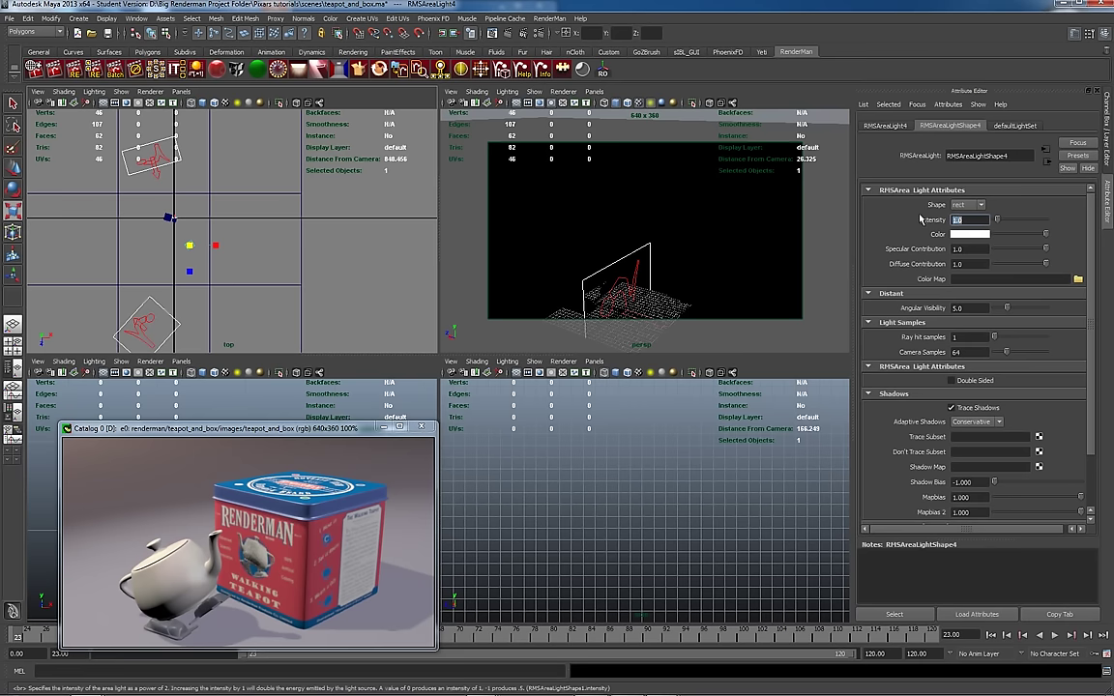
pyautogui.write('2')
pyautogui.click(735, 211)
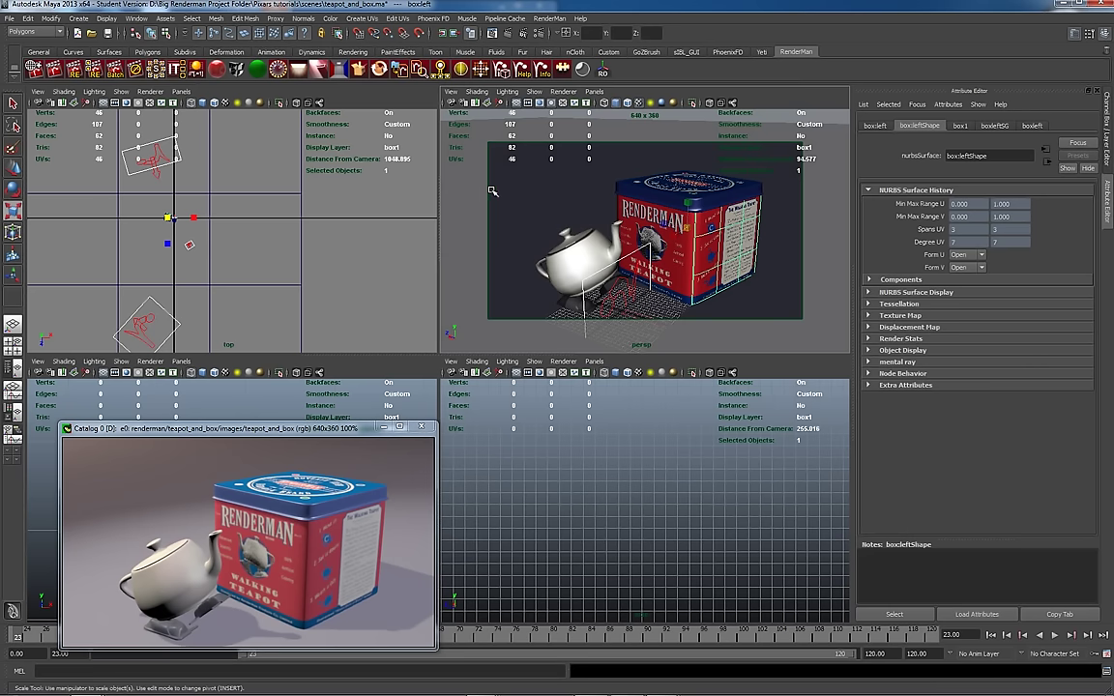
# - Add a new NURBS plane and cycle the perspective view through display modes 5, 4, 5, 6, 7
pyautogui.press('g')
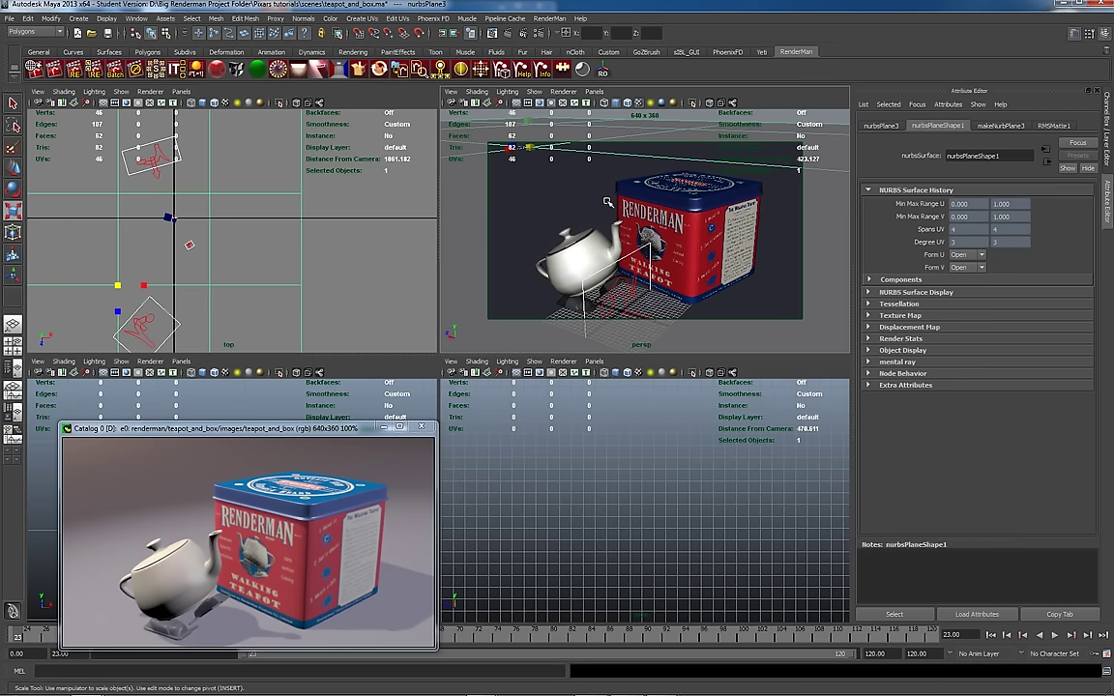
pyautogui.press('5')
pyautogui.press('4')
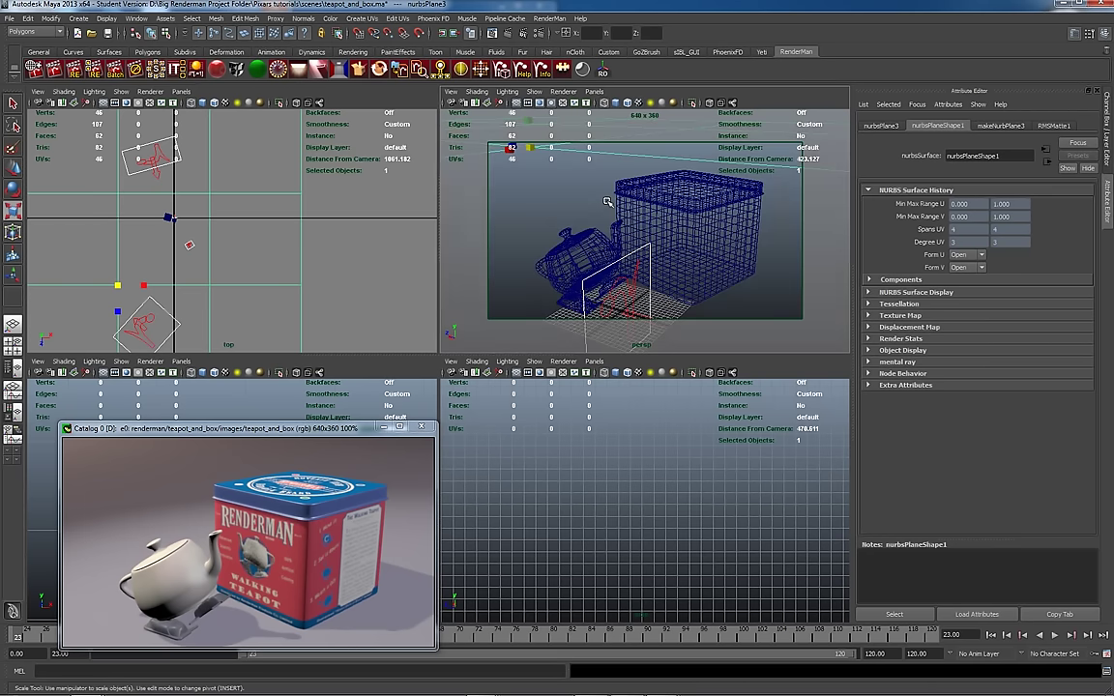
pyautogui.press('5')
pyautogui.press('6')
pyautogui.press('7')
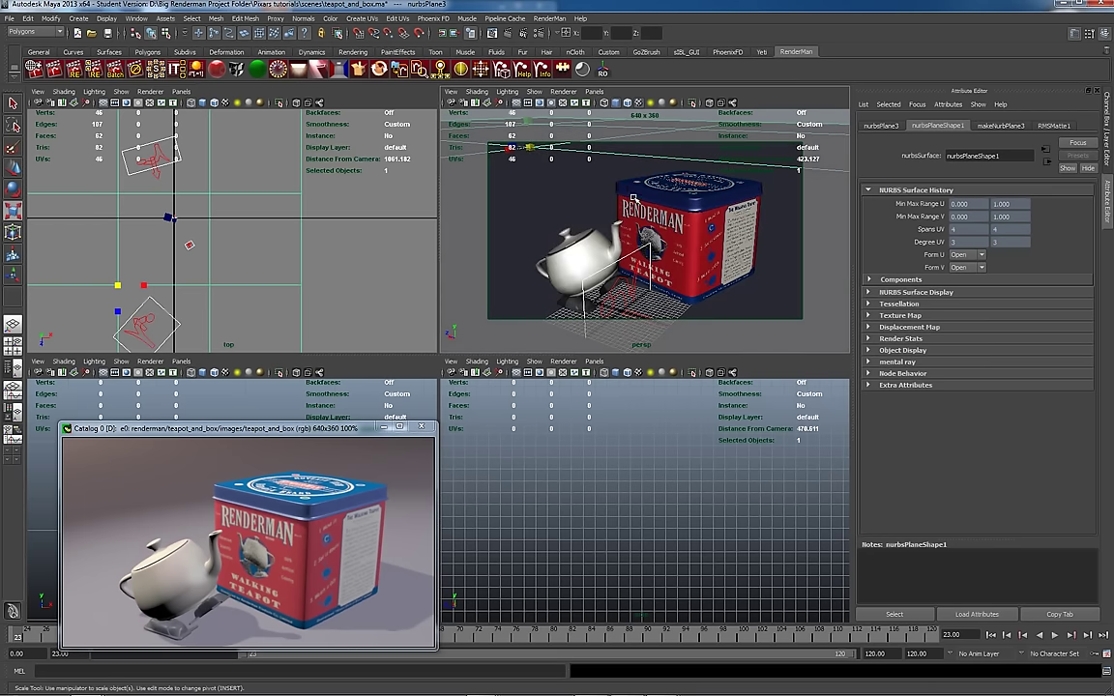
# - Select the tin box walls and move the catalog render window up over the top view
pyautogui.click(634, 208)
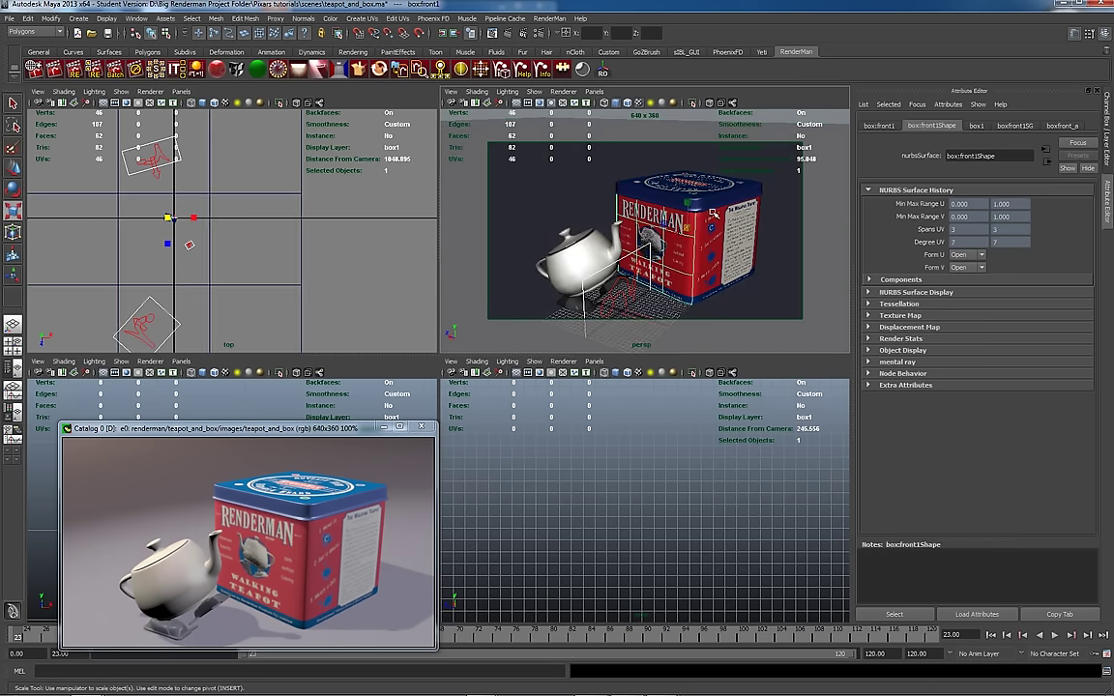
pyautogui.click(727, 212)
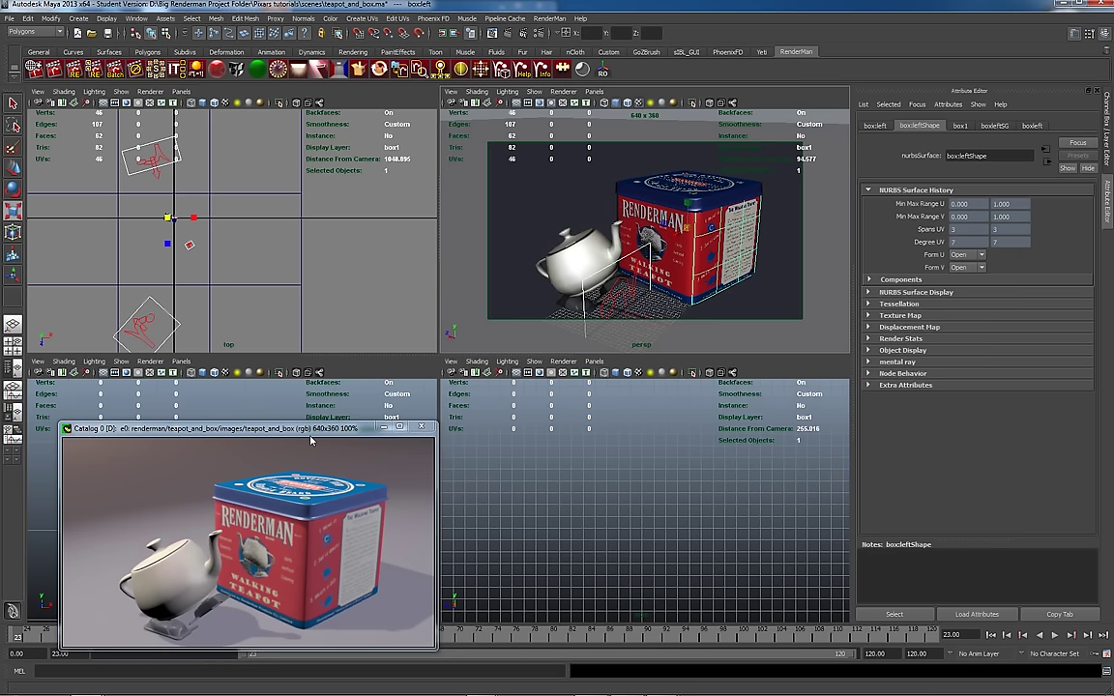
pyautogui.moveTo(310, 429); pyautogui.dragTo(286, 207)
# - Re-render the scene from the Catalog window with the new area lights, then select the teapot
pyautogui.rightClick(227, 275)
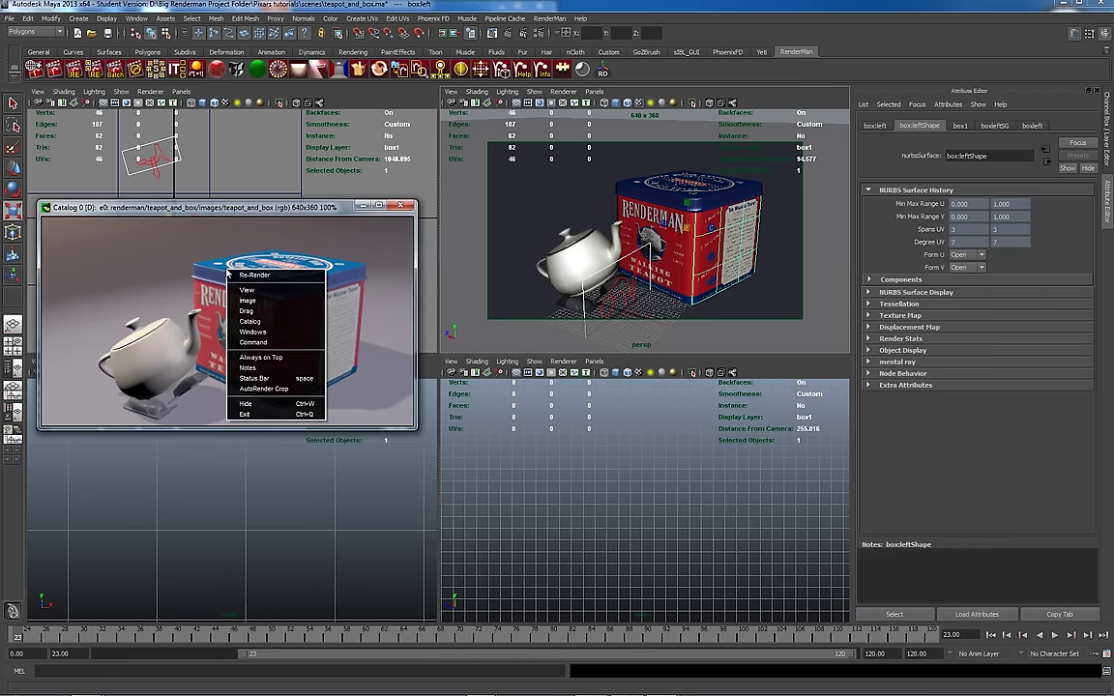
pyautogui.click(254, 274)
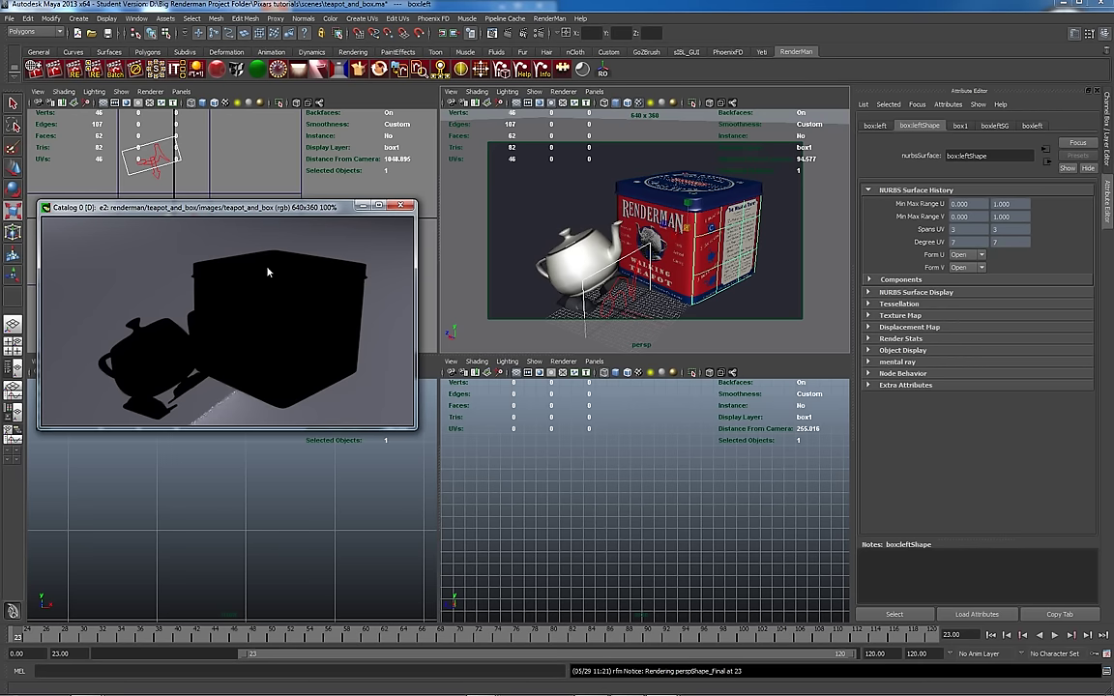
pyautogui.click(584, 255)
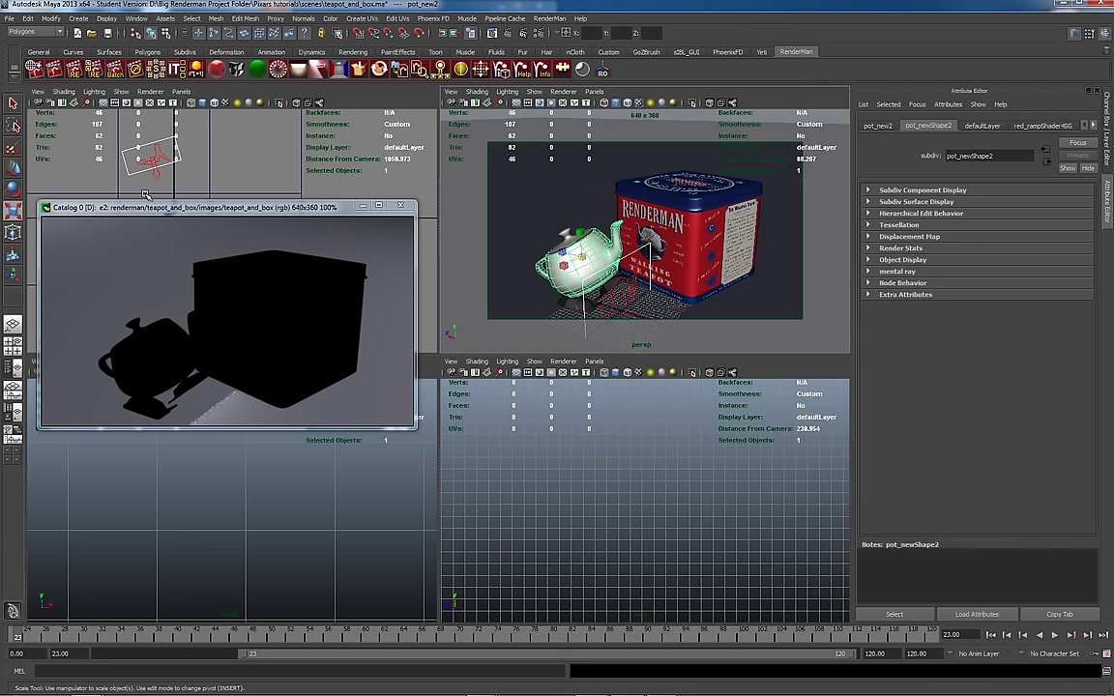
# - Convert the teapot body, left foot and lid from subdivision surfaces to polygon meshes
pyautogui.click(53, 19)
pyautogui.moveTo(110, 186)
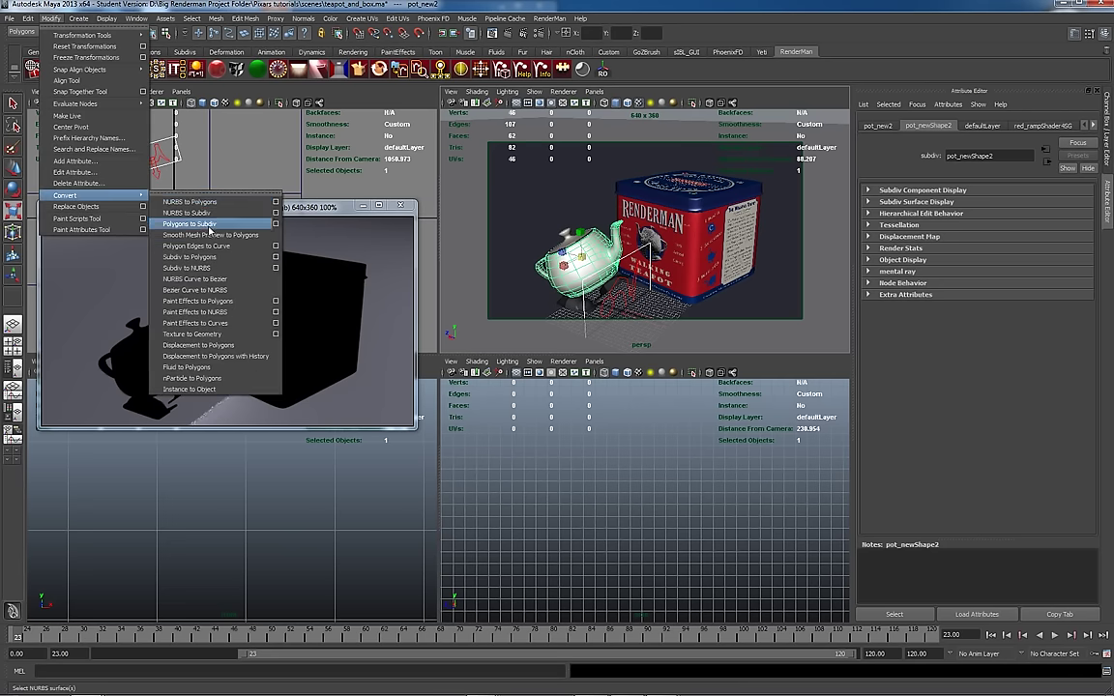
pyautogui.click(207, 256)
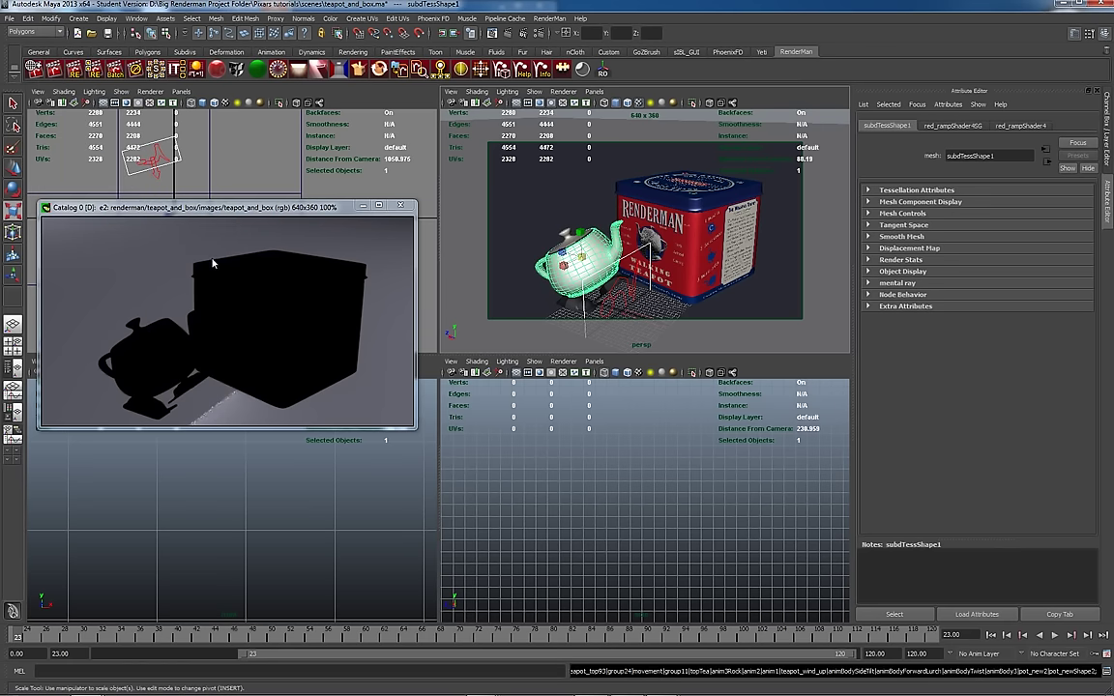
pyautogui.click(577, 306)
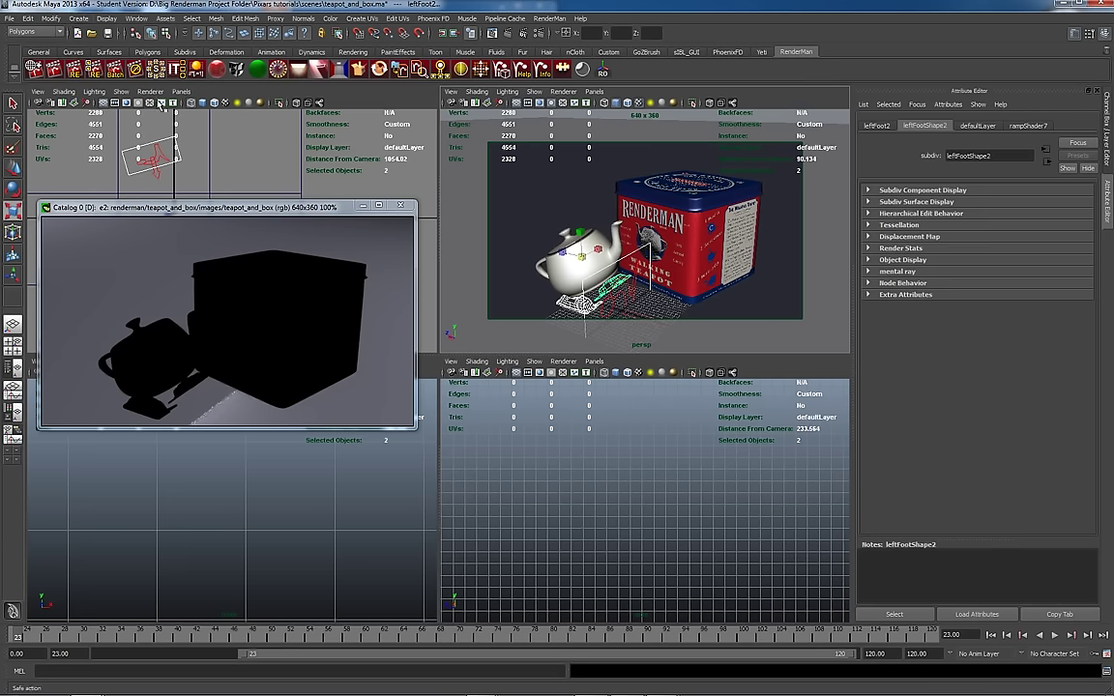
pyautogui.click(161, 103)
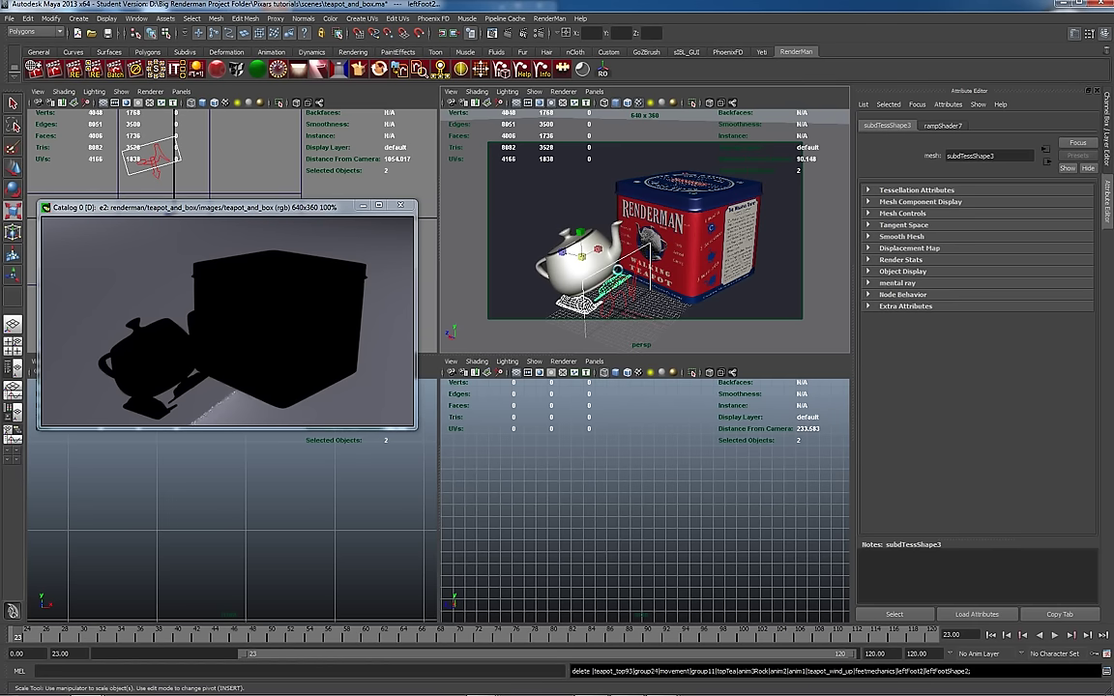
pyautogui.click(586, 241)
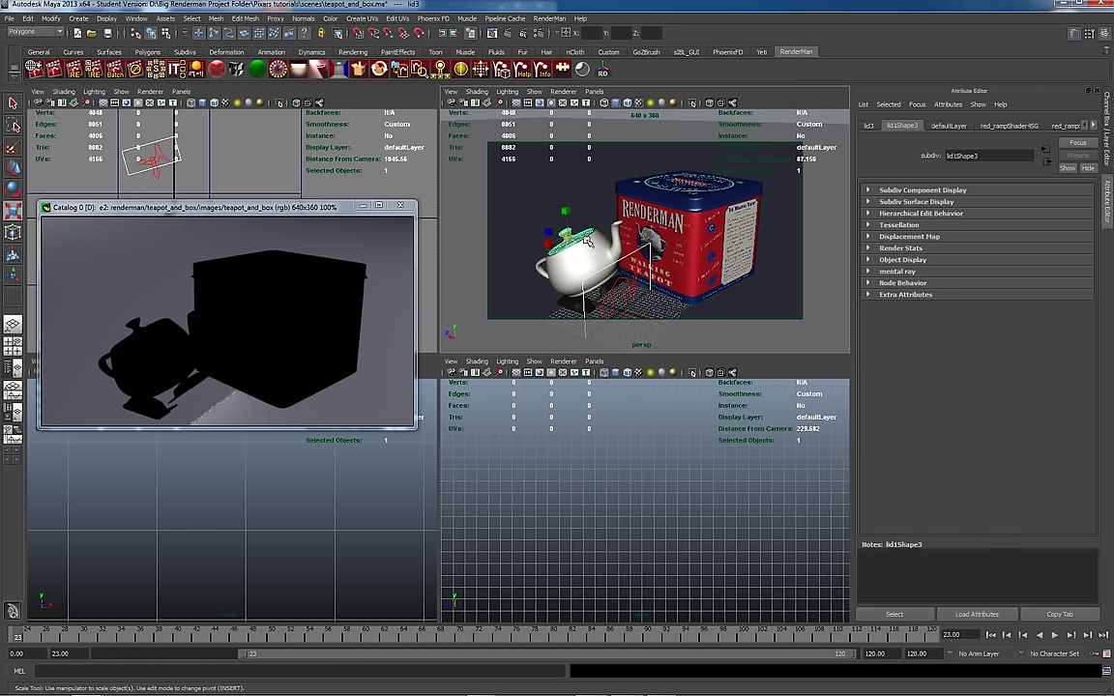
pyautogui.press('g')
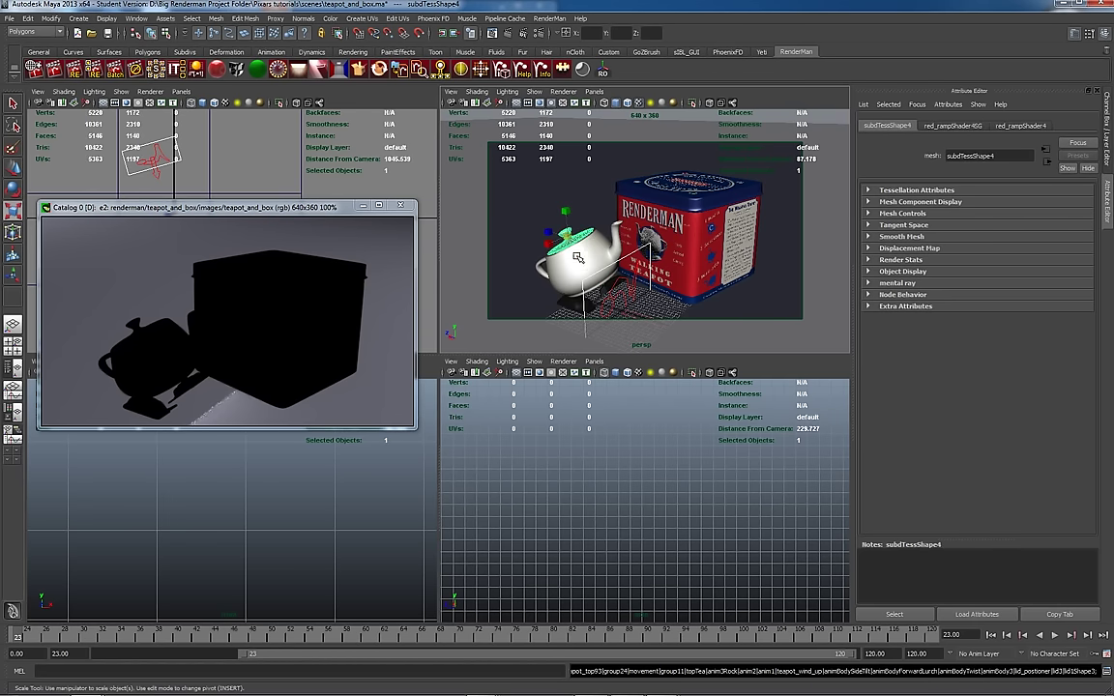
pyautogui.click(584, 262)
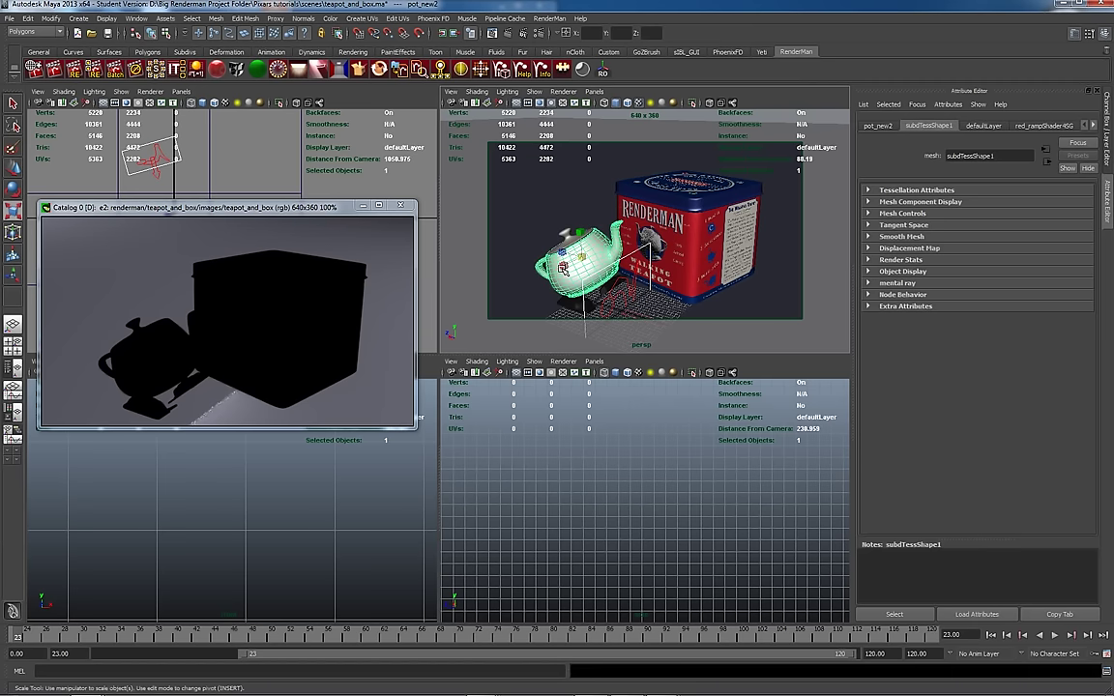
# - Replace the teapot body's ramp shader with a new RMSGPSurface shader and re-render
pyautogui.click(1093, 126)
pyautogui.click(1047, 126)
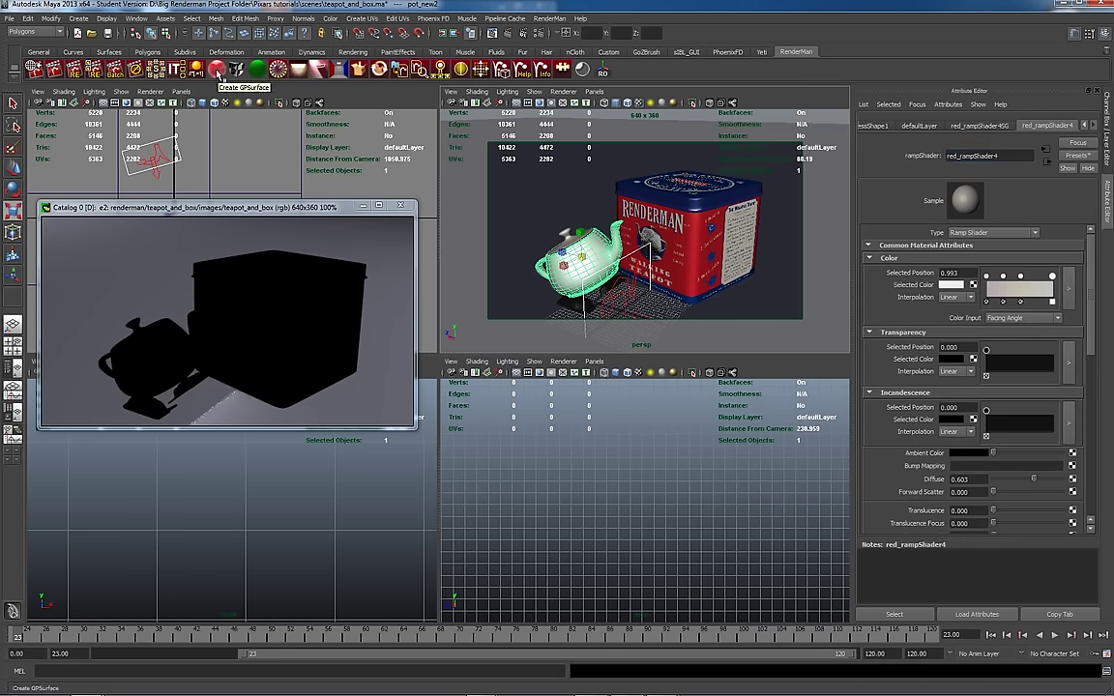
pyautogui.click(218, 71)
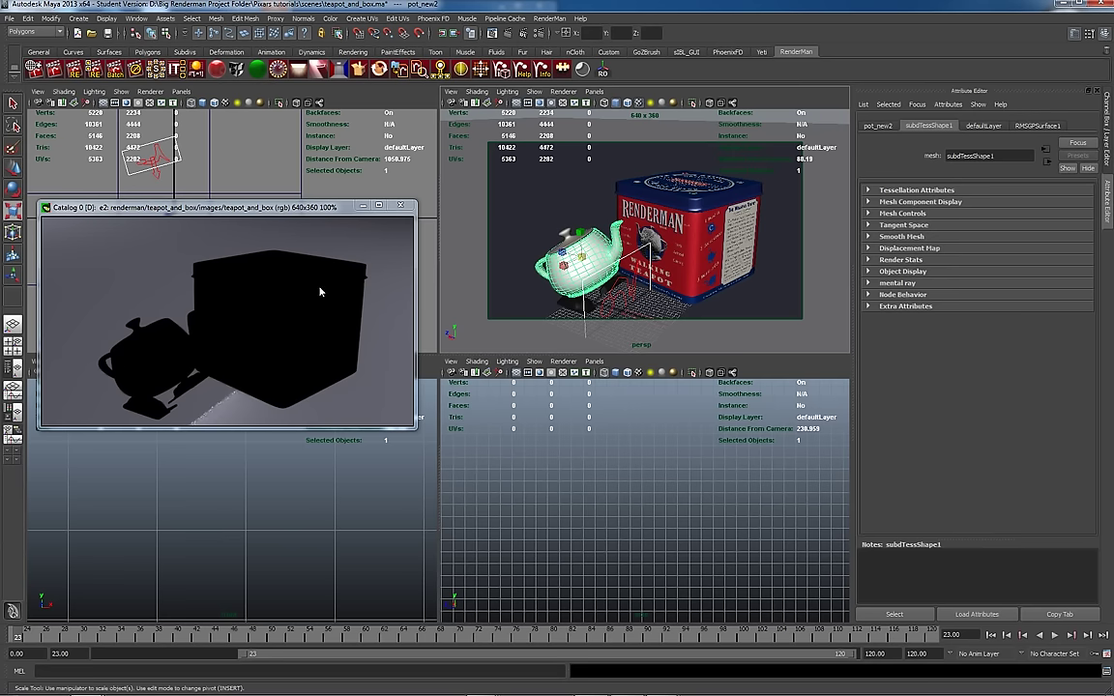
pyautogui.rightClick(127, 279)
pyautogui.click(300, 286)
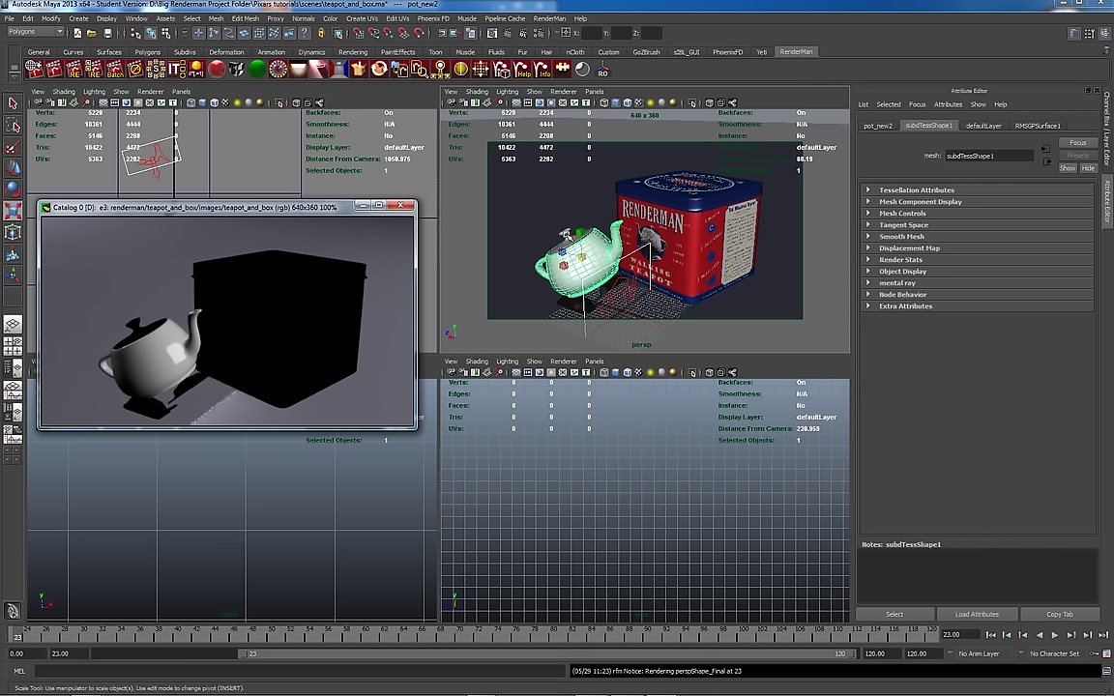
# - Assign the existing RMSGPSurface1 shader to the teapot lid through its right-click menu
pyautogui.click(567, 235)
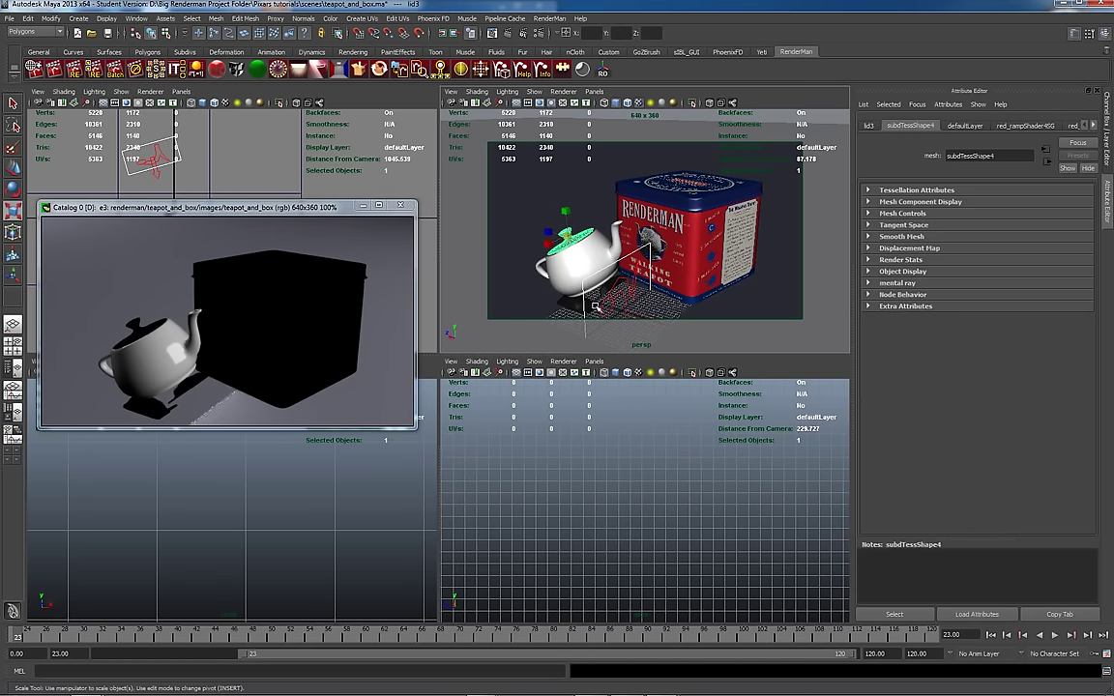
pyautogui.rightClick(566, 234)
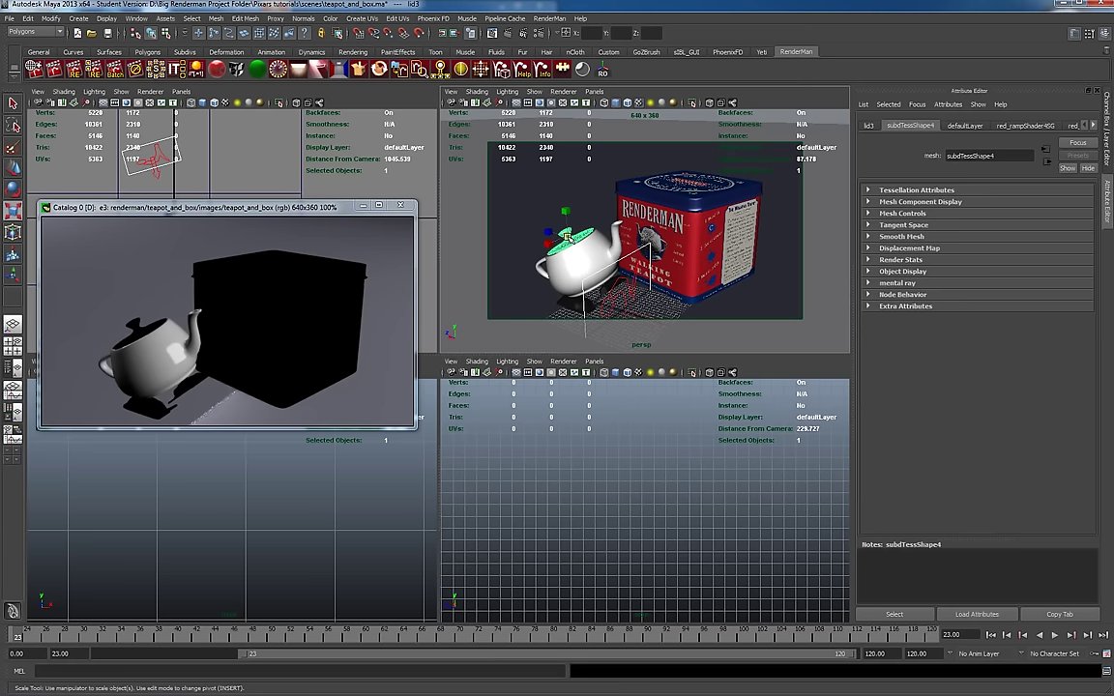
pyautogui.rightClick(567, 235)
pyautogui.rightClick(567, 237)
pyautogui.moveTo(588, 418)
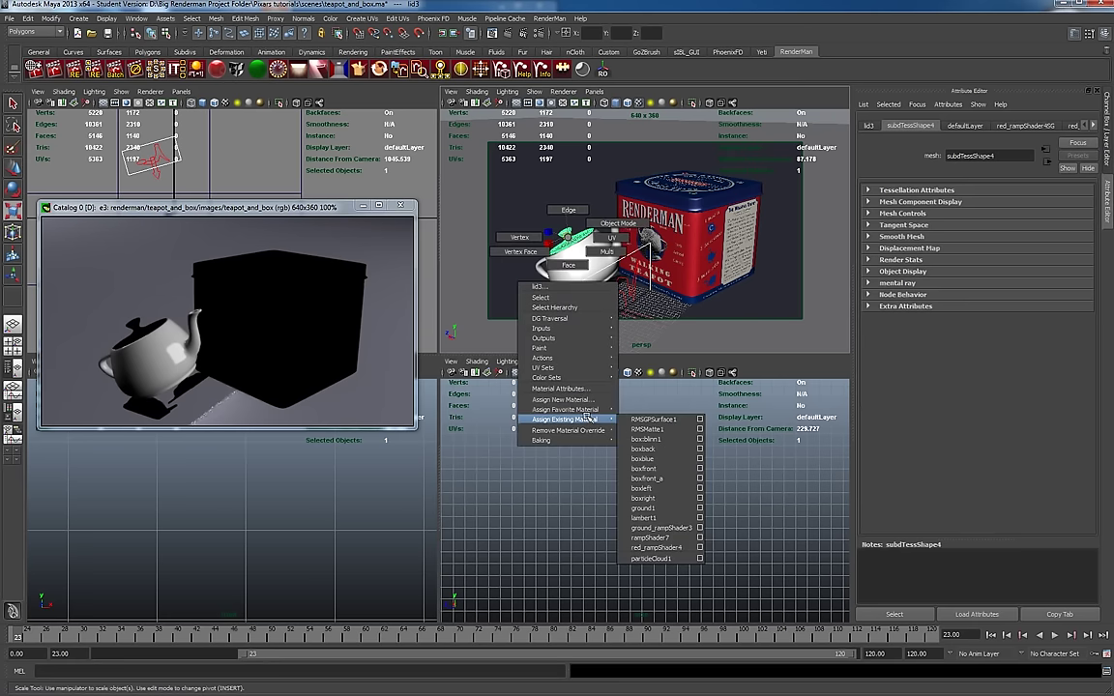
pyautogui.click(653, 419)
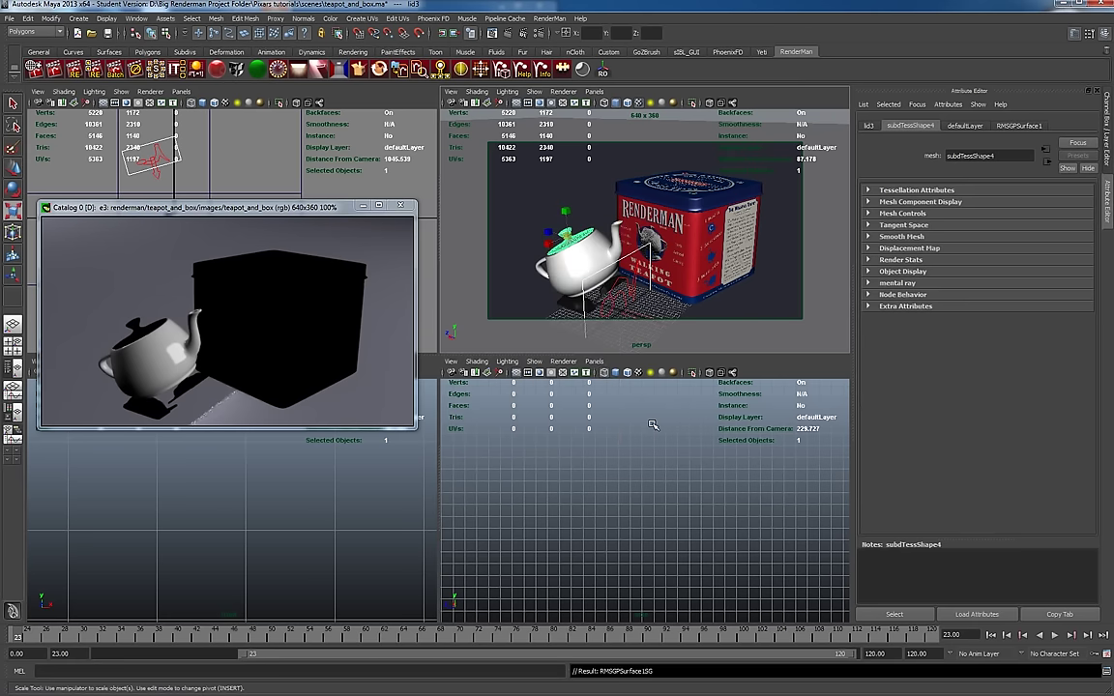
pyautogui.click(577, 307)
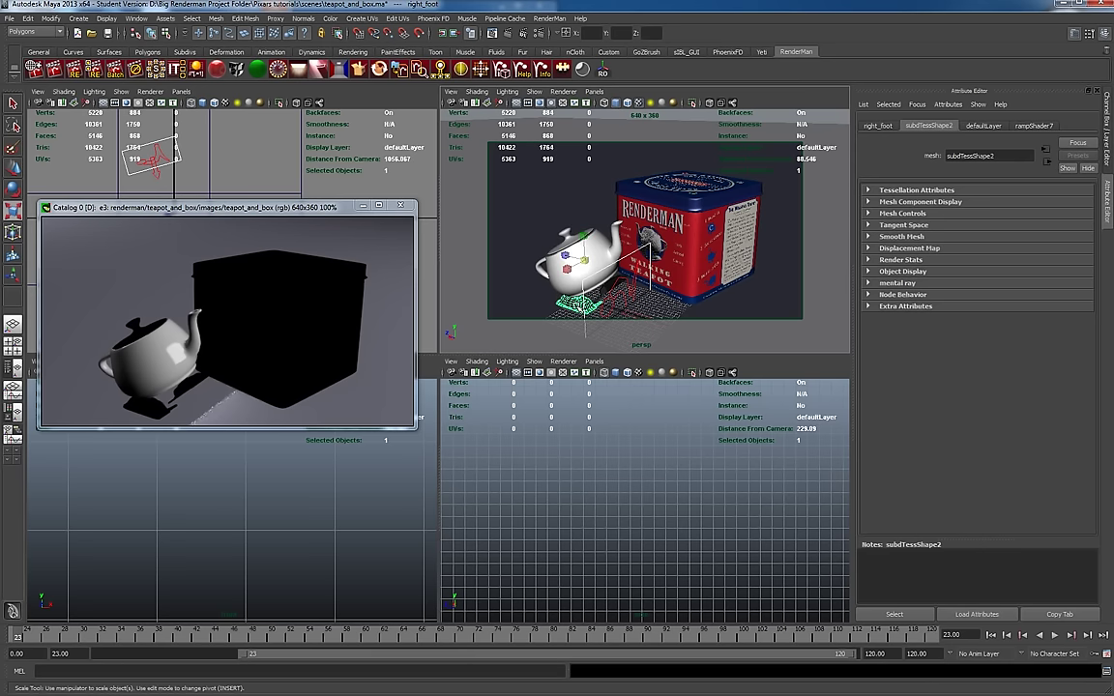
pyautogui.rightClick(576, 307)
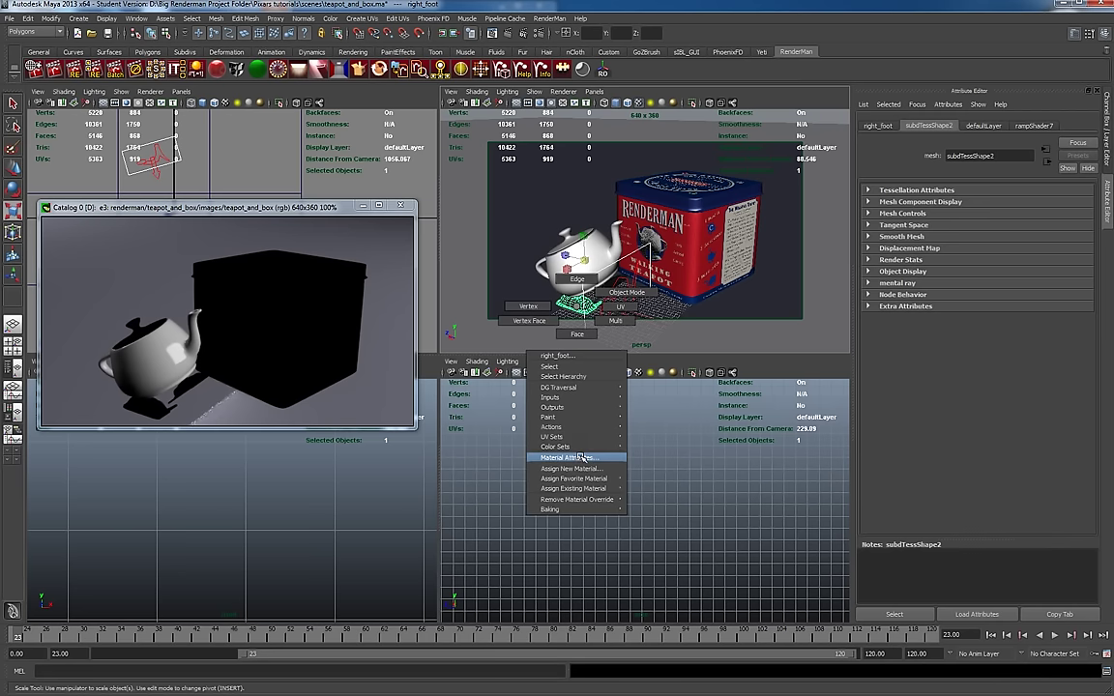
# - Create a new GPSurface shader, rename it 'feet', and select the teapot's left foot
pyautogui.click(606, 197)
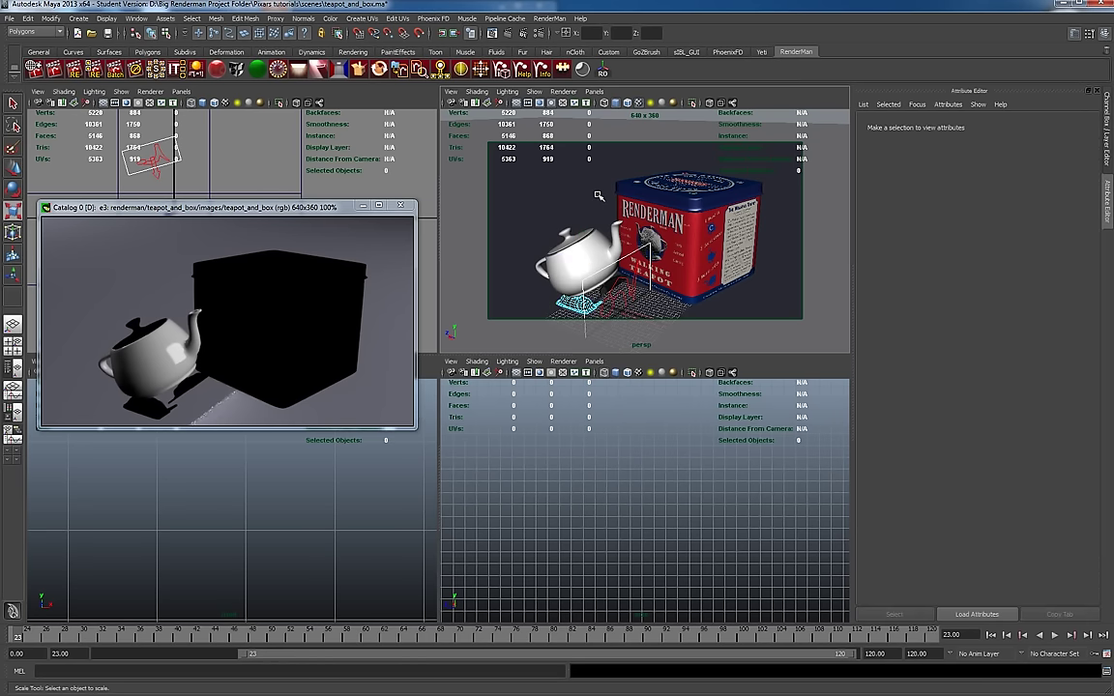
pyautogui.click(216, 70)
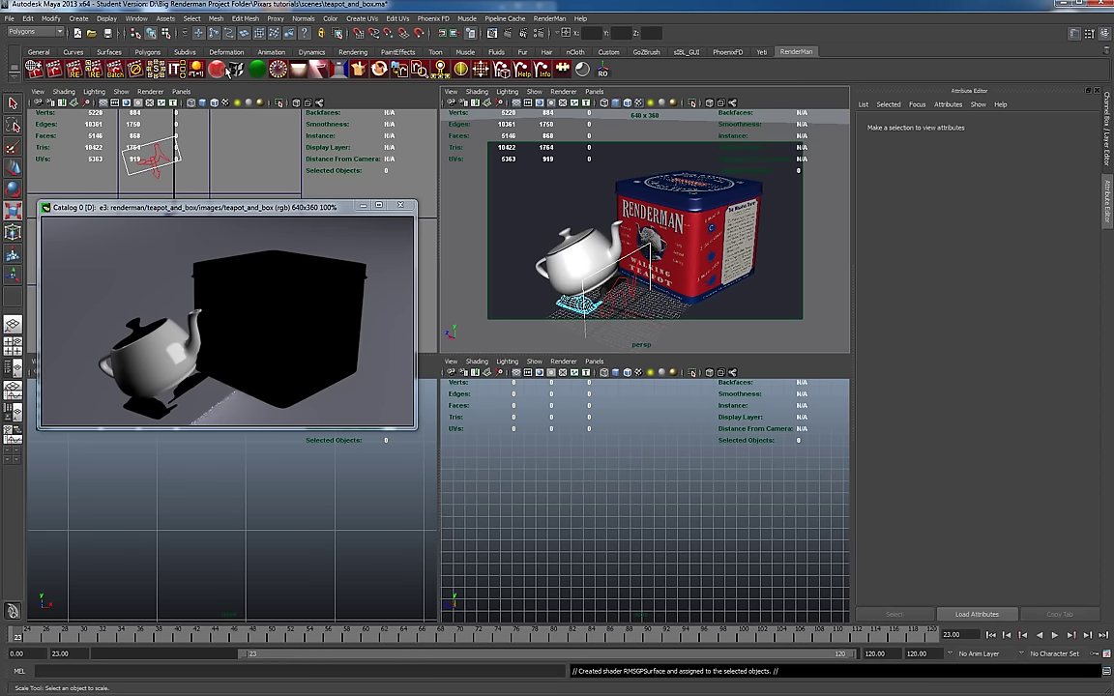
pyautogui.click(968, 248)
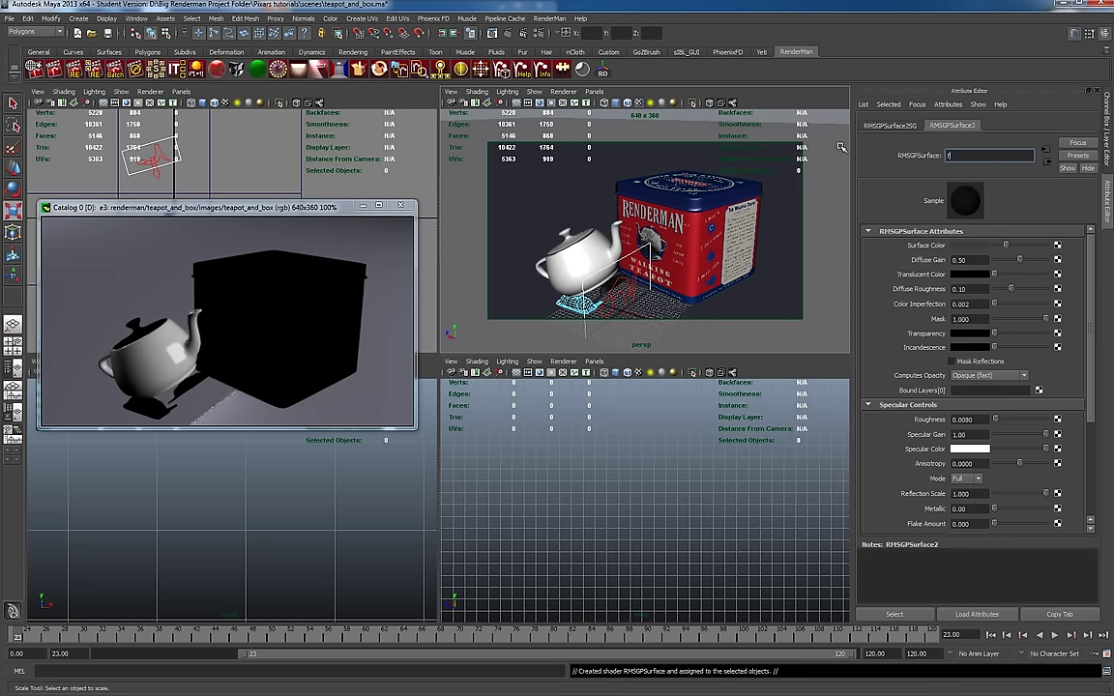
pyautogui.write('feet')
pyautogui.press('Return')
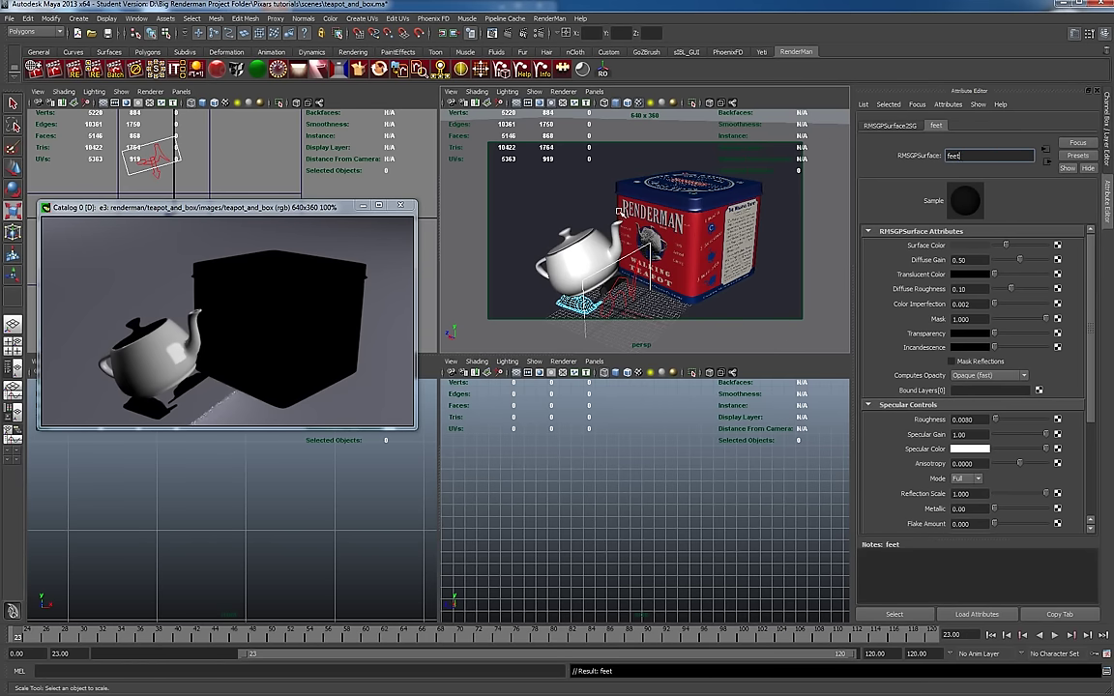
pyautogui.click(522, 190)
pyautogui.click(611, 288)
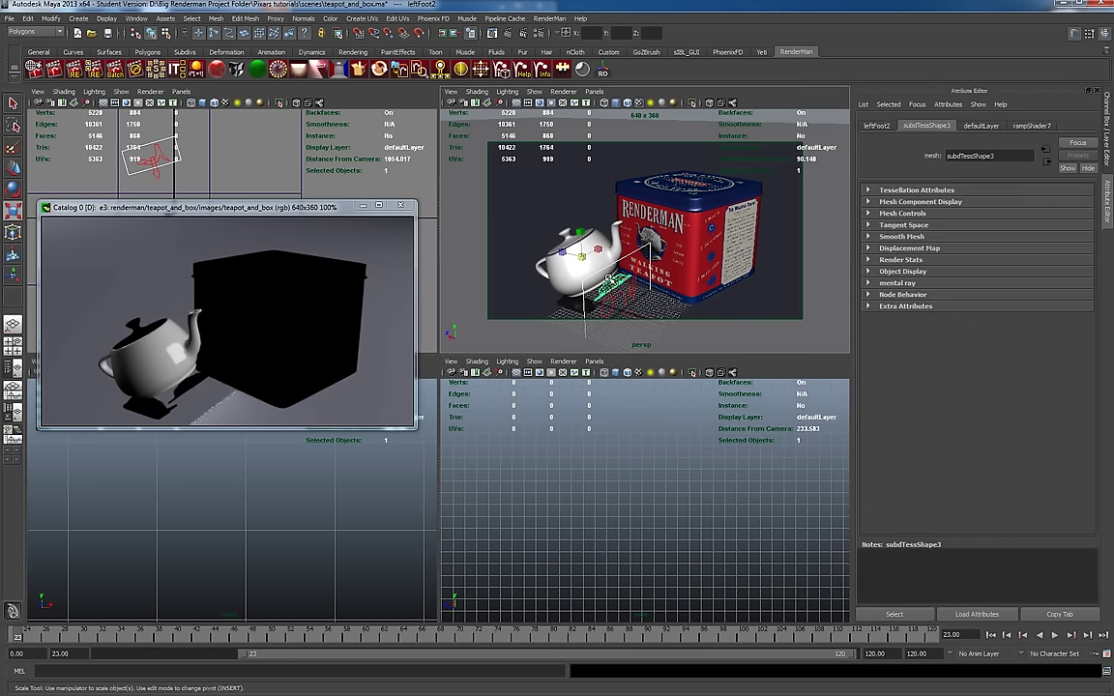
# - Assign the existing feet shader to the teapot's left foot and render again
pyautogui.rightClick(615, 285)
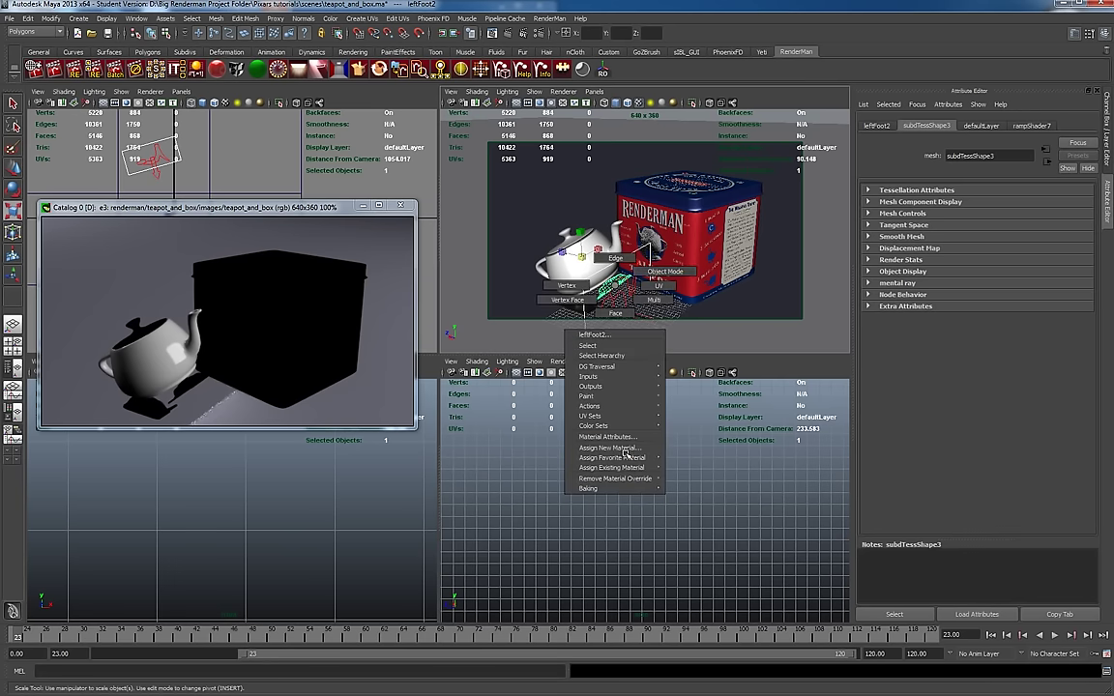
pyautogui.click(627, 467)
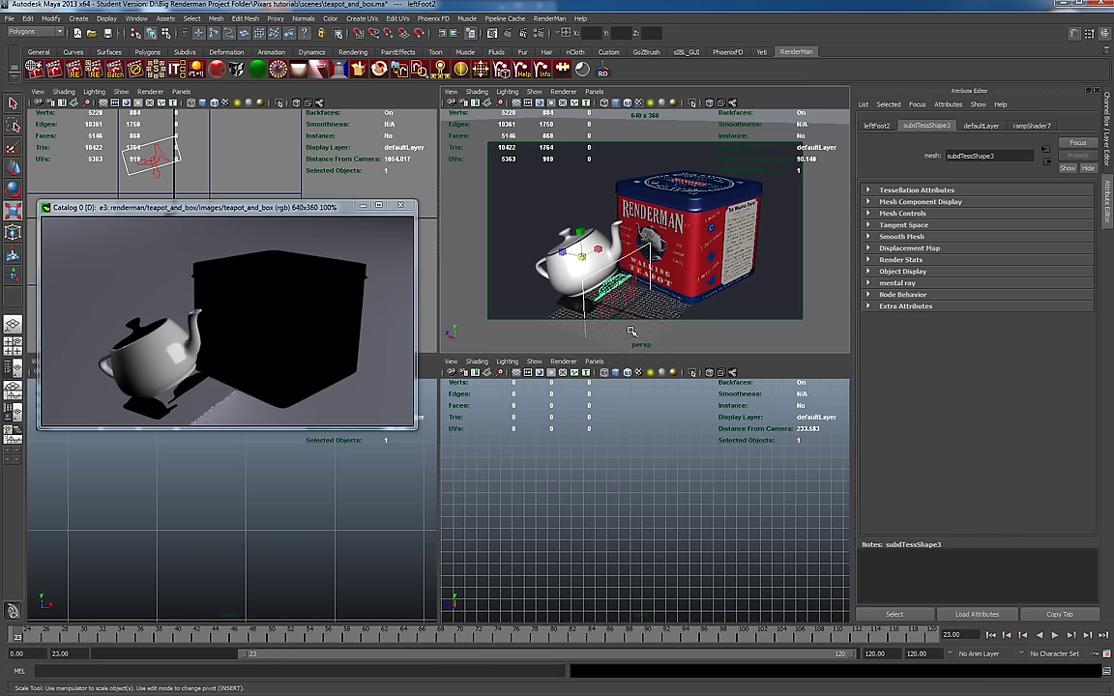
pyautogui.rightClick(608, 285)
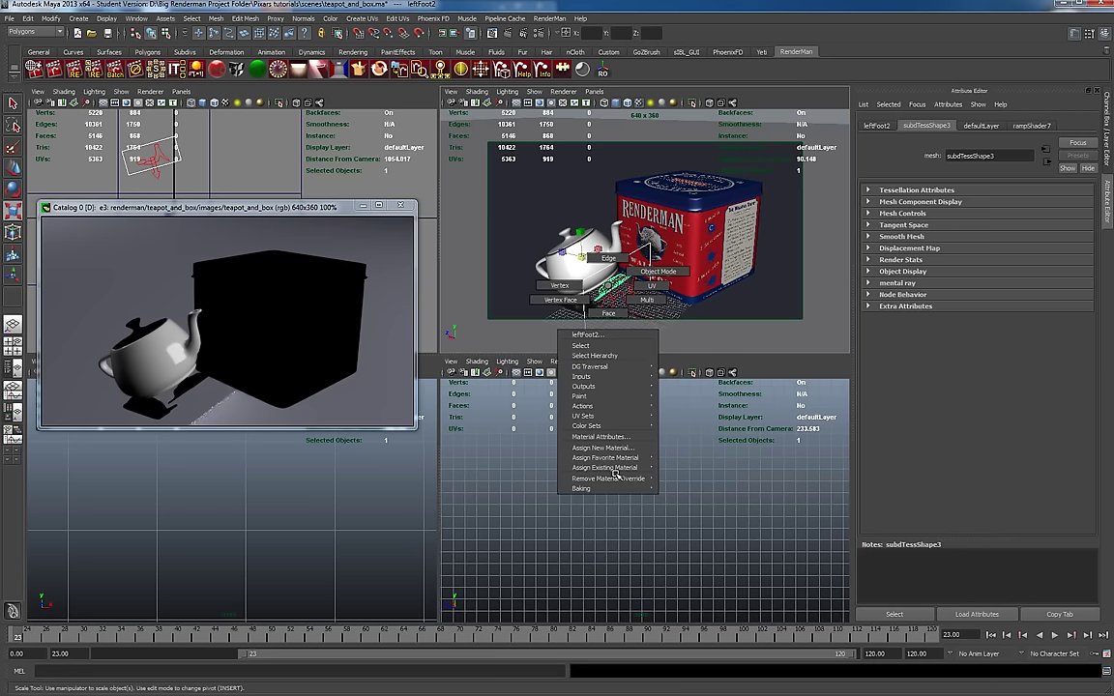
pyautogui.moveTo(628, 468)
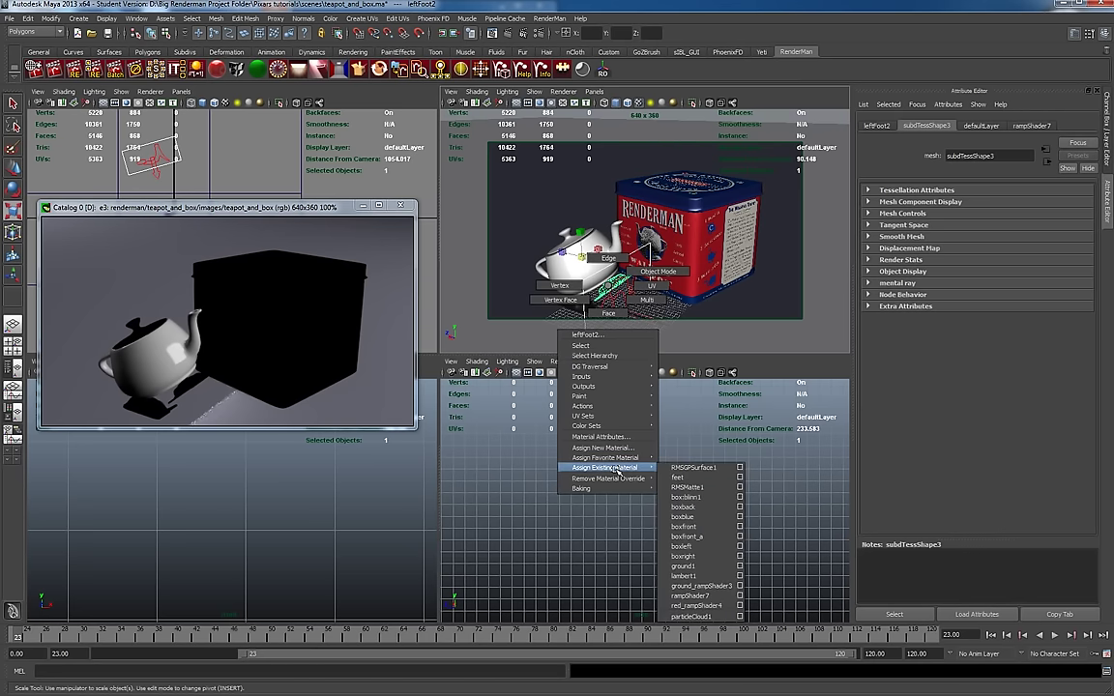
pyautogui.click(678, 478)
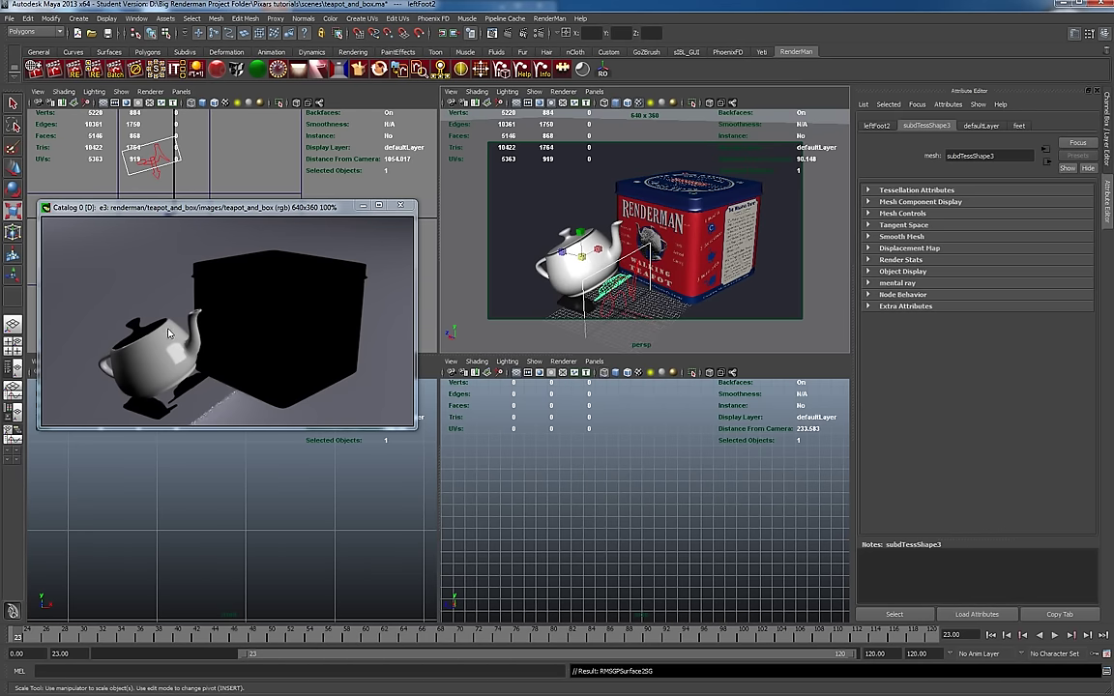
pyautogui.moveTo(166, 295); pyautogui.dragTo(184, 301, button='right')
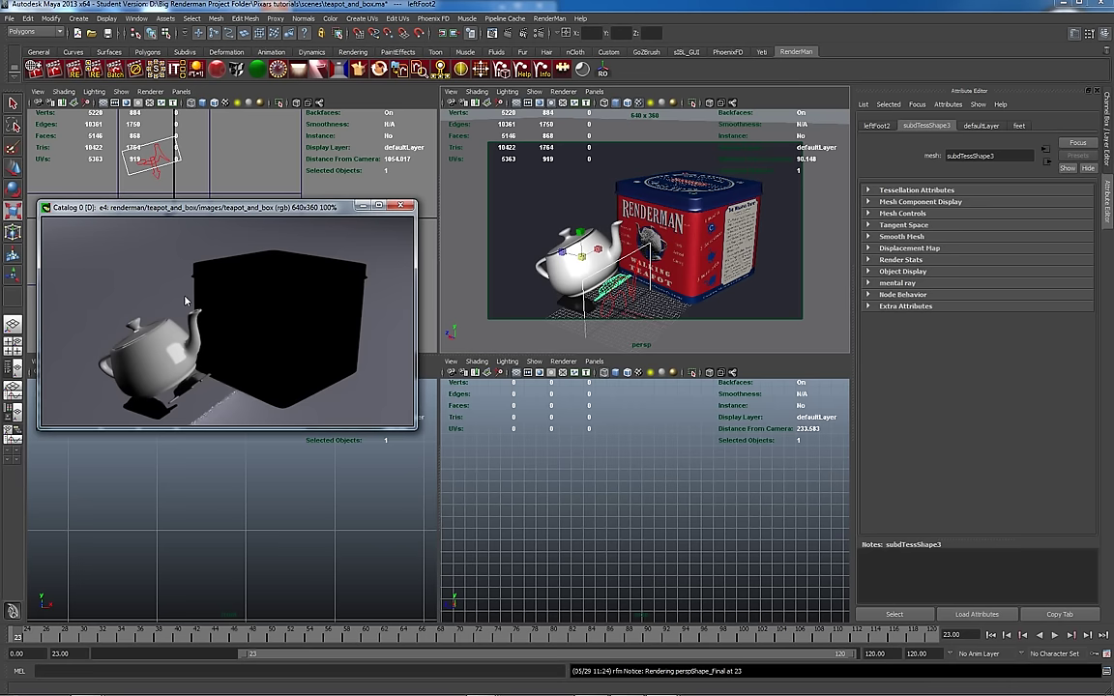
# - Give the teapot's right foot the existing feet material and re-render the scene
pyautogui.press('r')
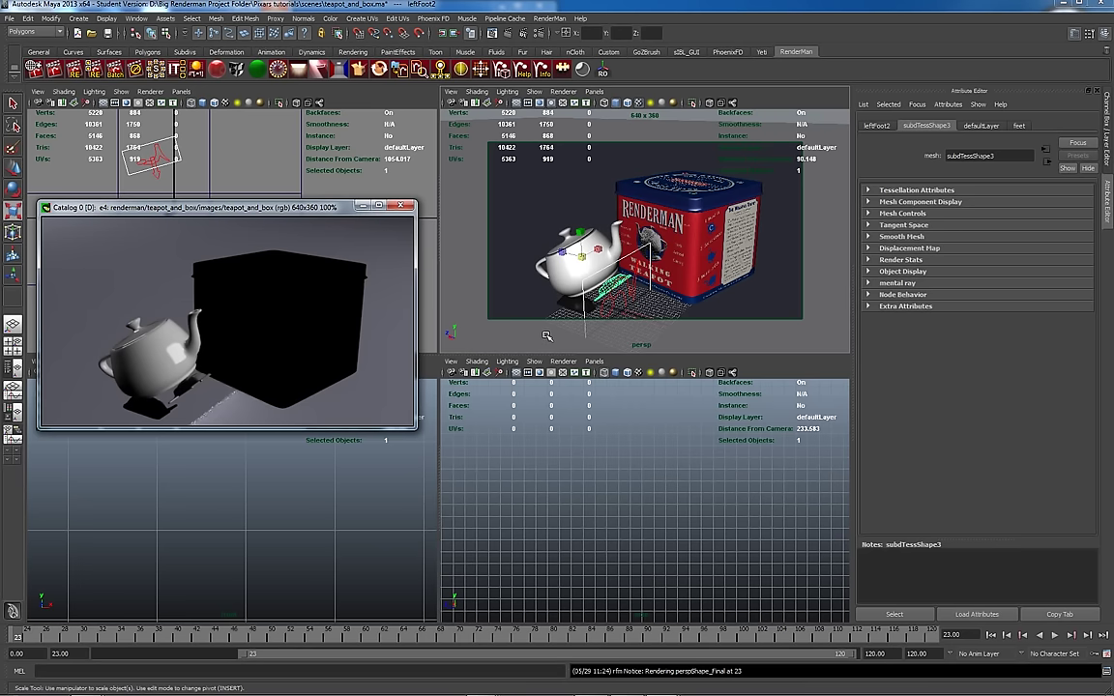
pyautogui.click(576, 308)
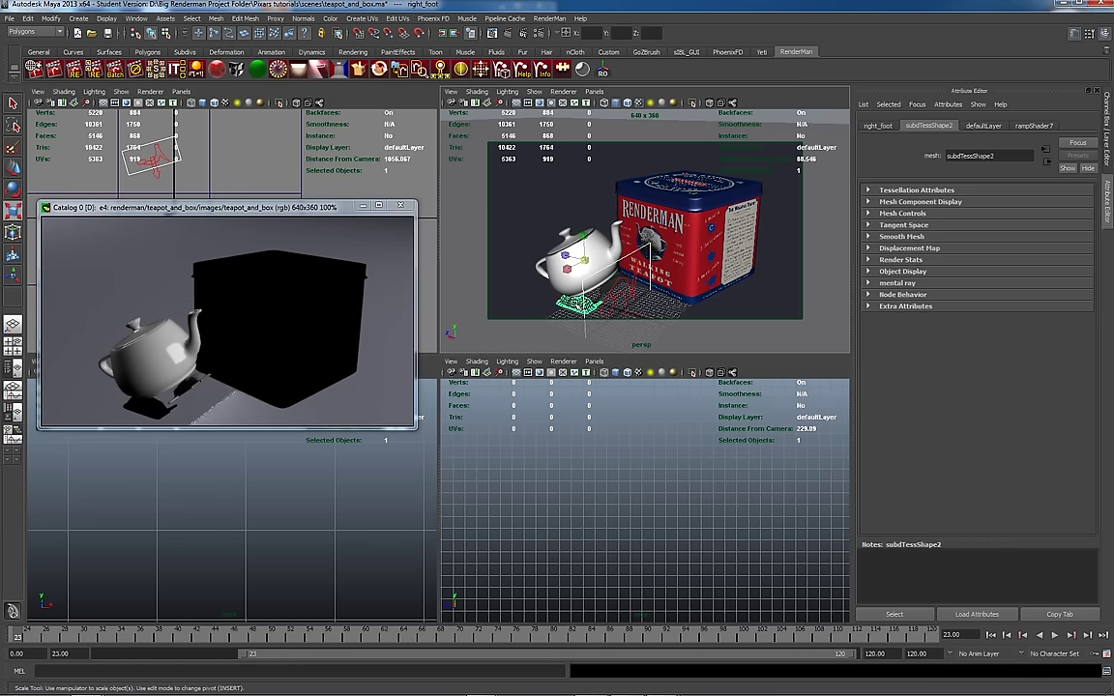
pyautogui.rightClick(575, 305)
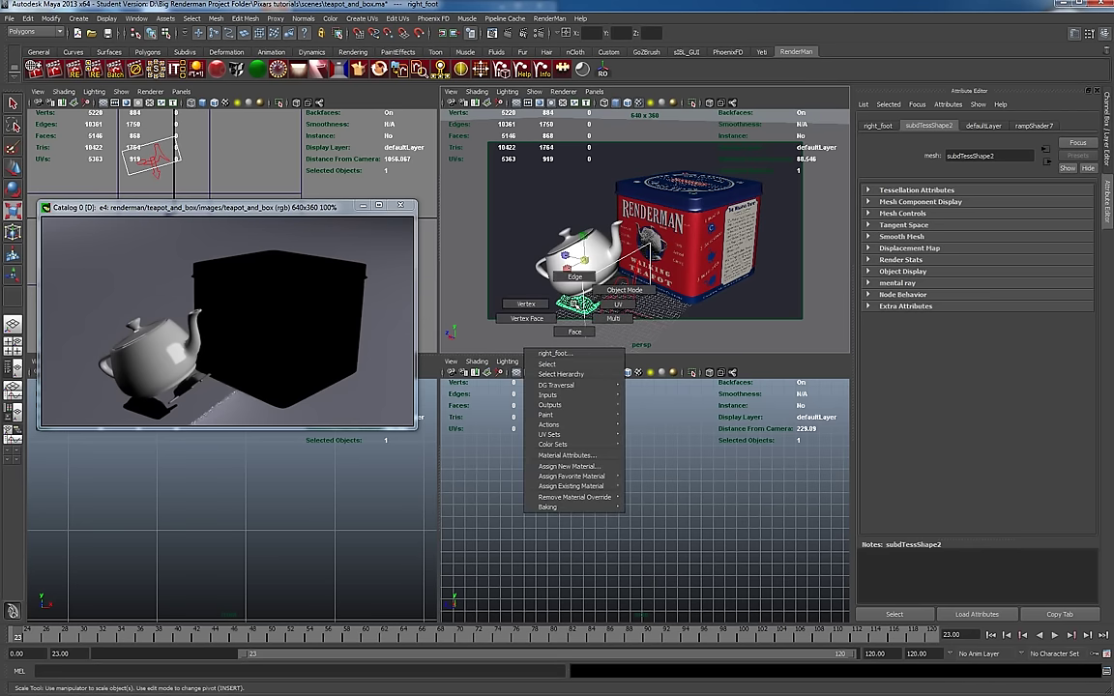
pyautogui.moveTo(586, 486)
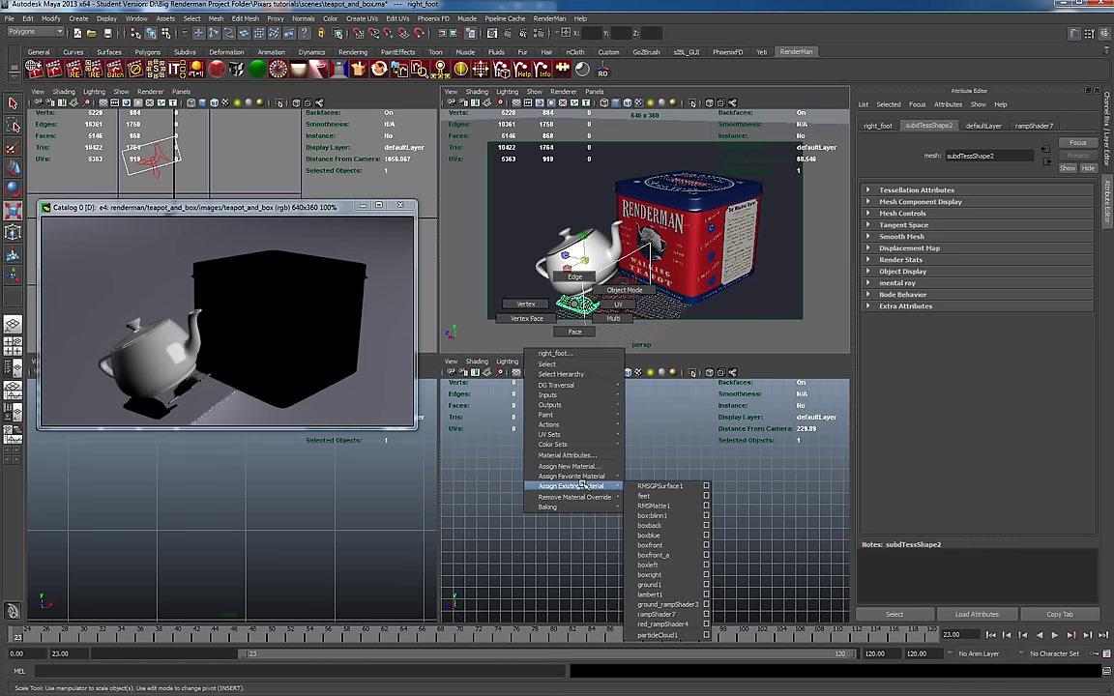
pyautogui.click(667, 495)
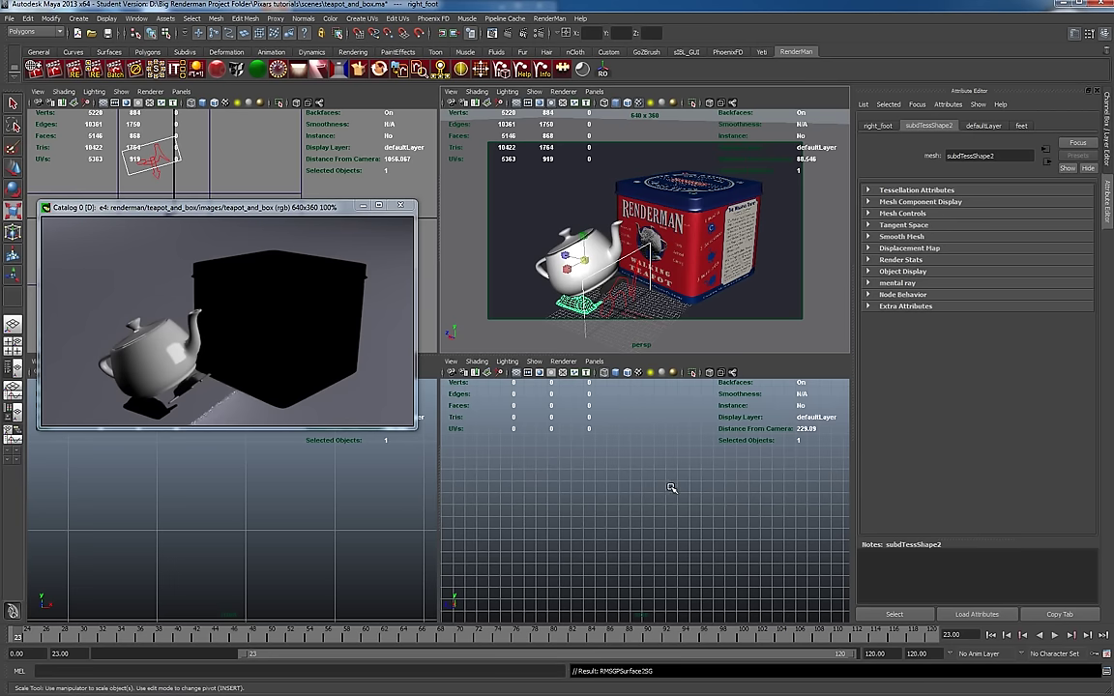
pyautogui.rightClick(206, 341)
pyautogui.click(214, 341)
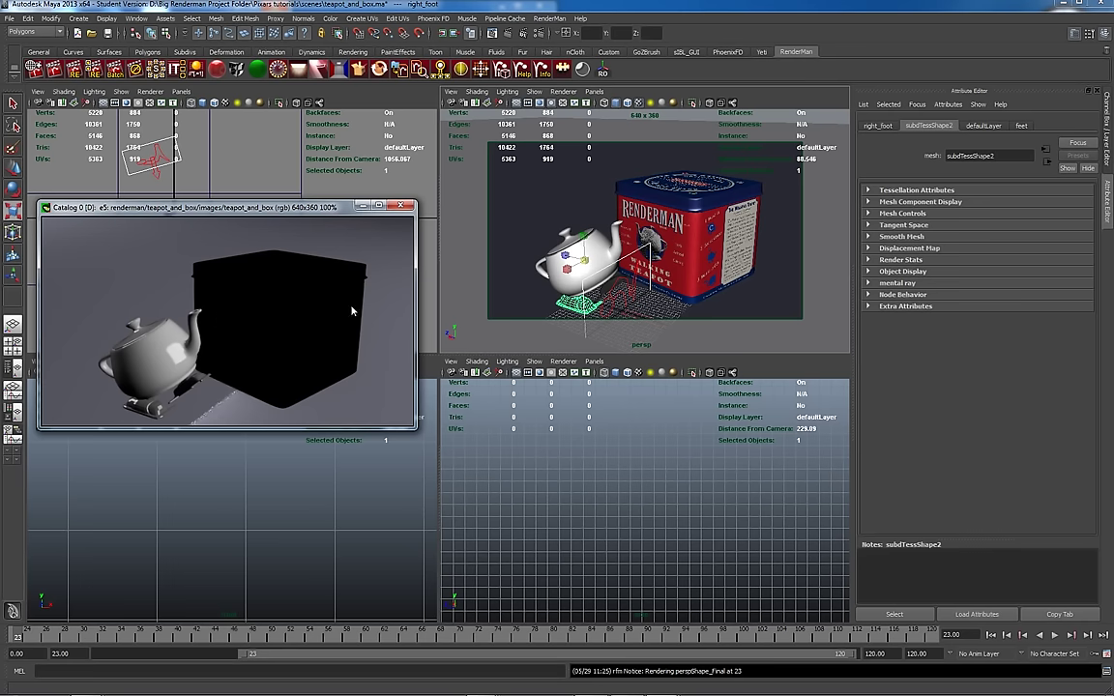
# - Select the tin's boxleft side, undo the accidental scale, and create an RMSGPSurface shader on it
pyautogui.click(685, 228)
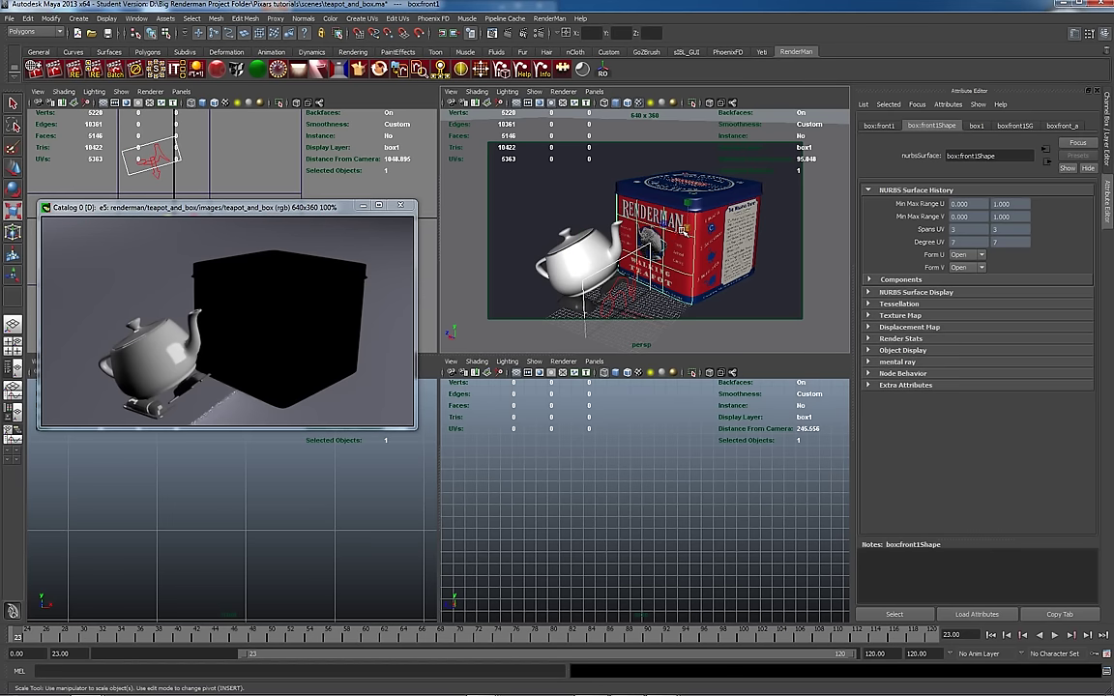
pyautogui.moveTo(713, 230); pyautogui.dragTo(684, 234)
pyautogui.hotkey('ctrl', 'z')
pyautogui.hotkey('ctrl', 'z')
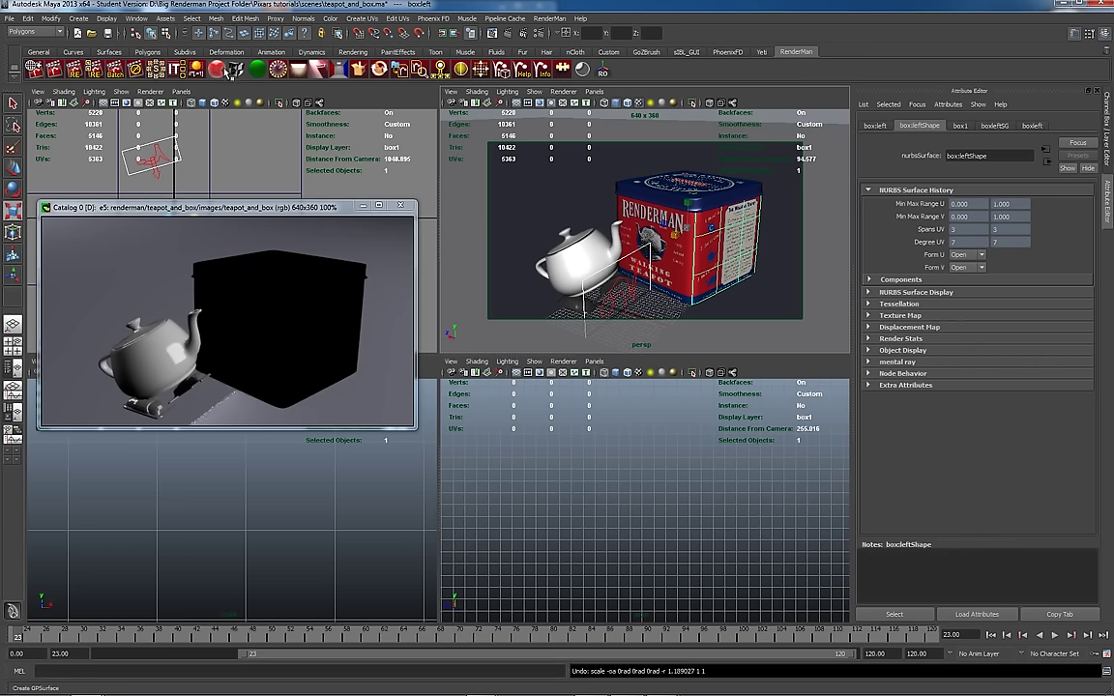
pyautogui.click(207, 68)
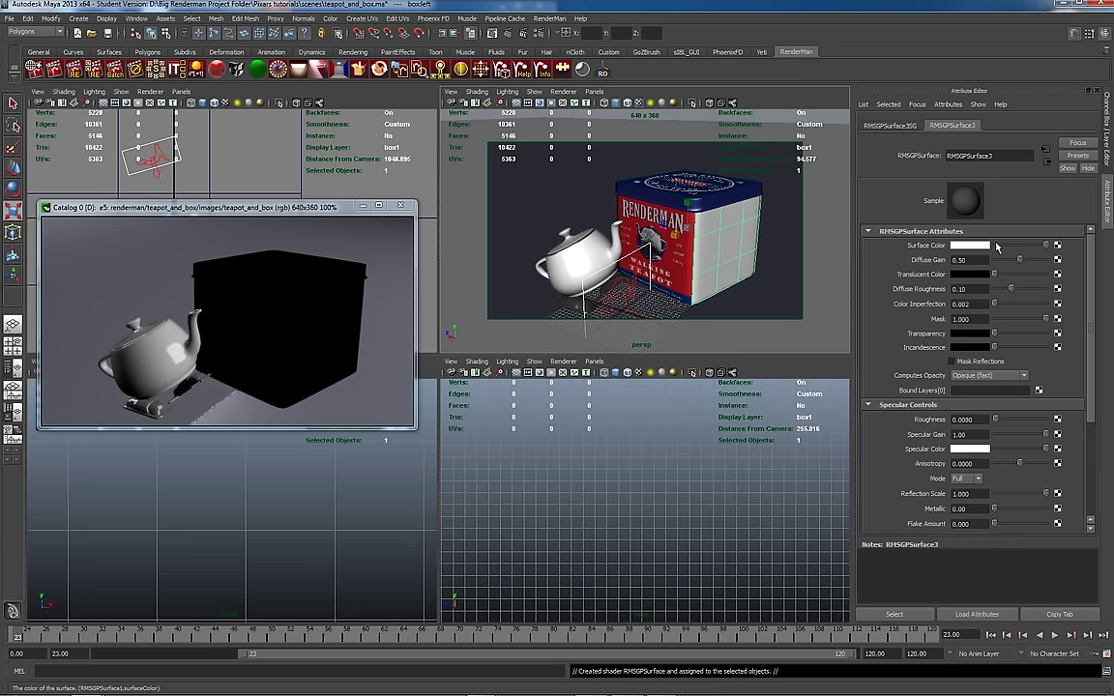
# - Dismiss Create Render Node, move the render view lower left, and show the Hypershade Textures tab
pyautogui.click(1057, 246)
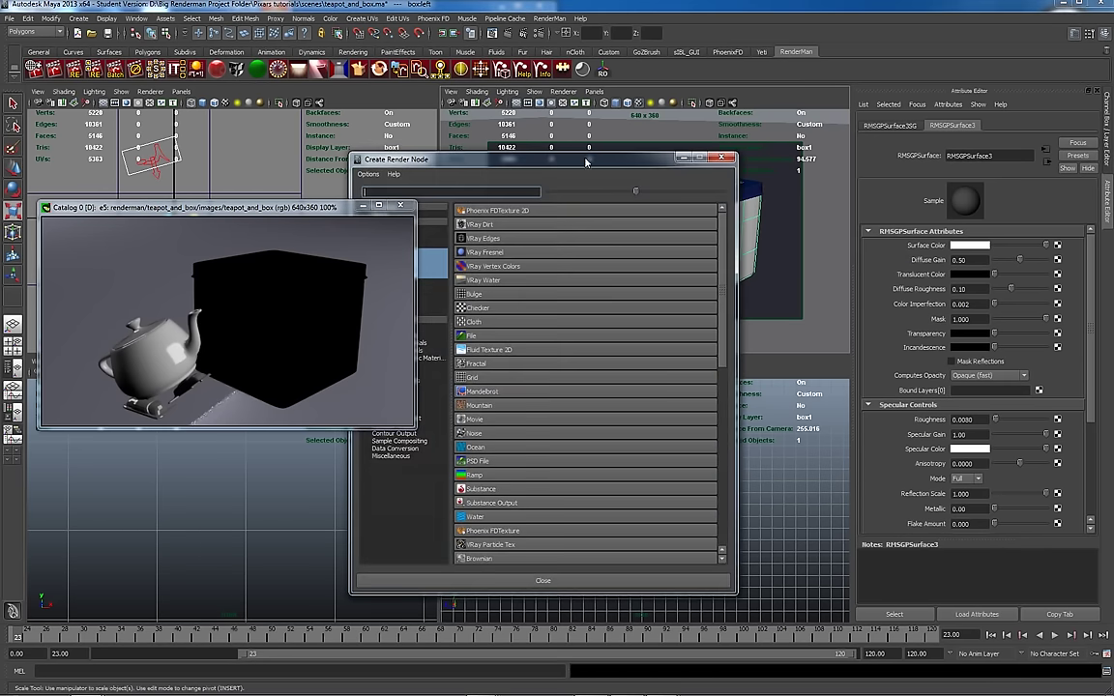
pyautogui.moveTo(588, 164); pyautogui.dragTo(689, 90)
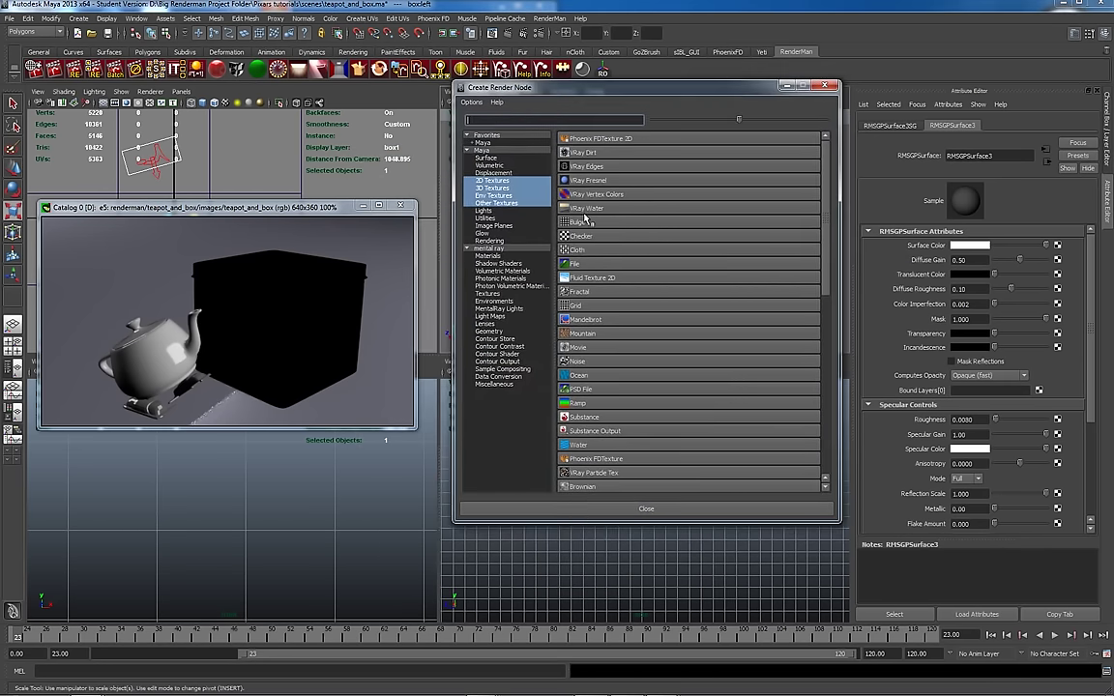
pyautogui.click(829, 88)
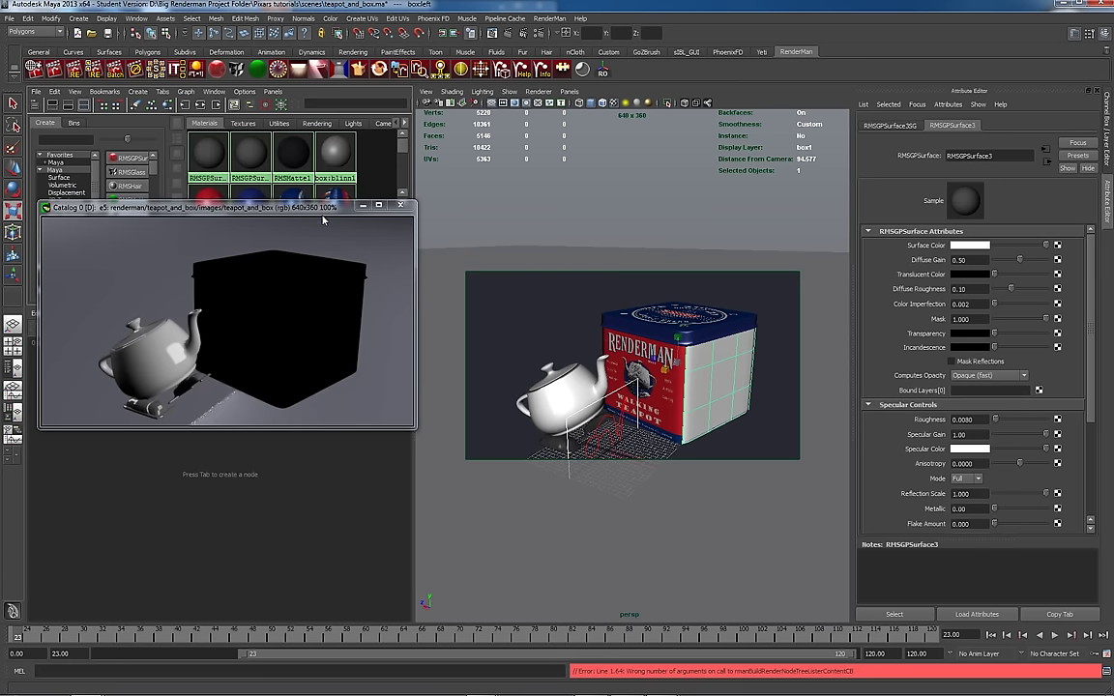
pyautogui.moveTo(323, 219); pyautogui.dragTo(256, 401)
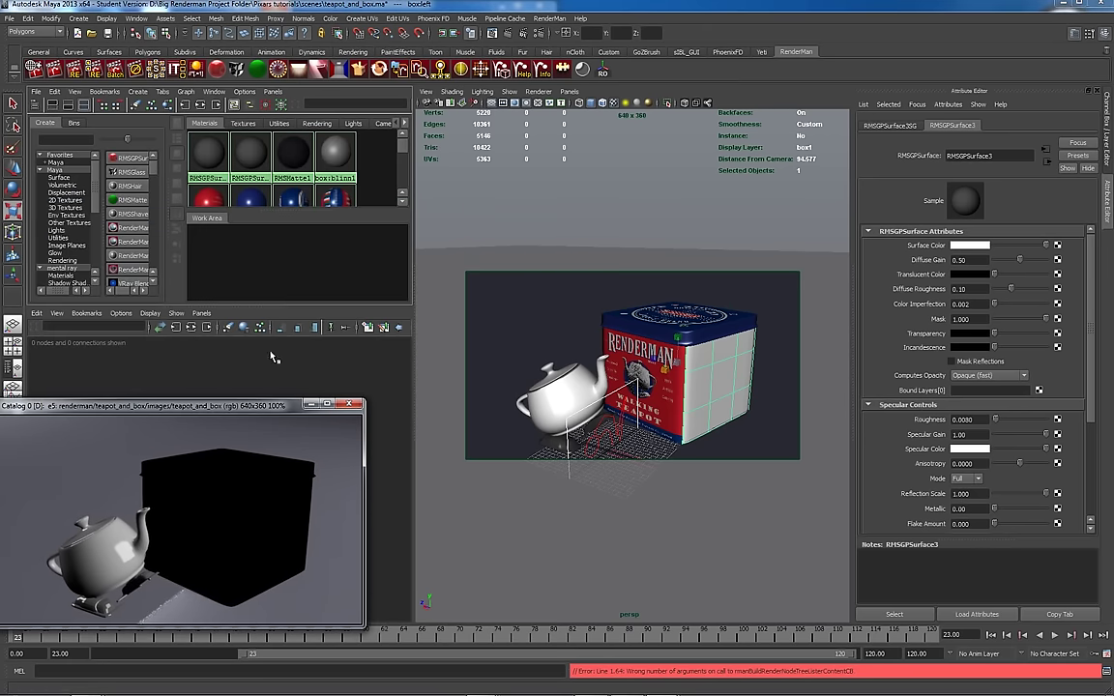
pyautogui.click(243, 123)
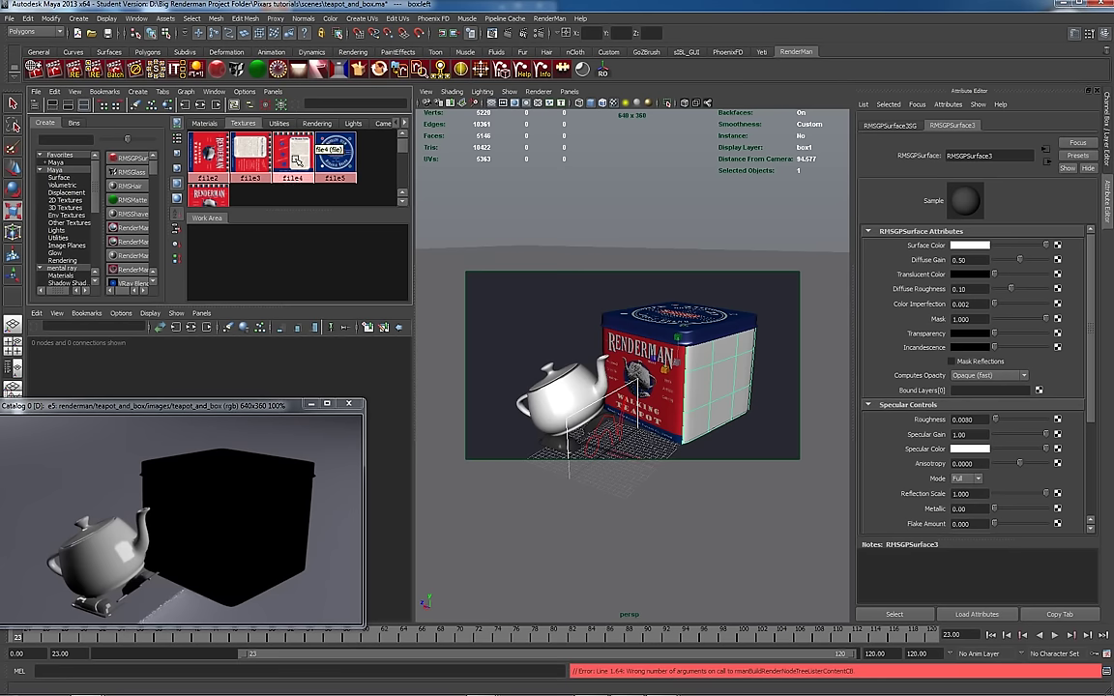
# - Connect the file4 texture (left.tif) to Surface Color and set its Filter Type to Off
pyautogui.moveTo(269, 143); pyautogui.dragTo(1058, 247, button='middle')
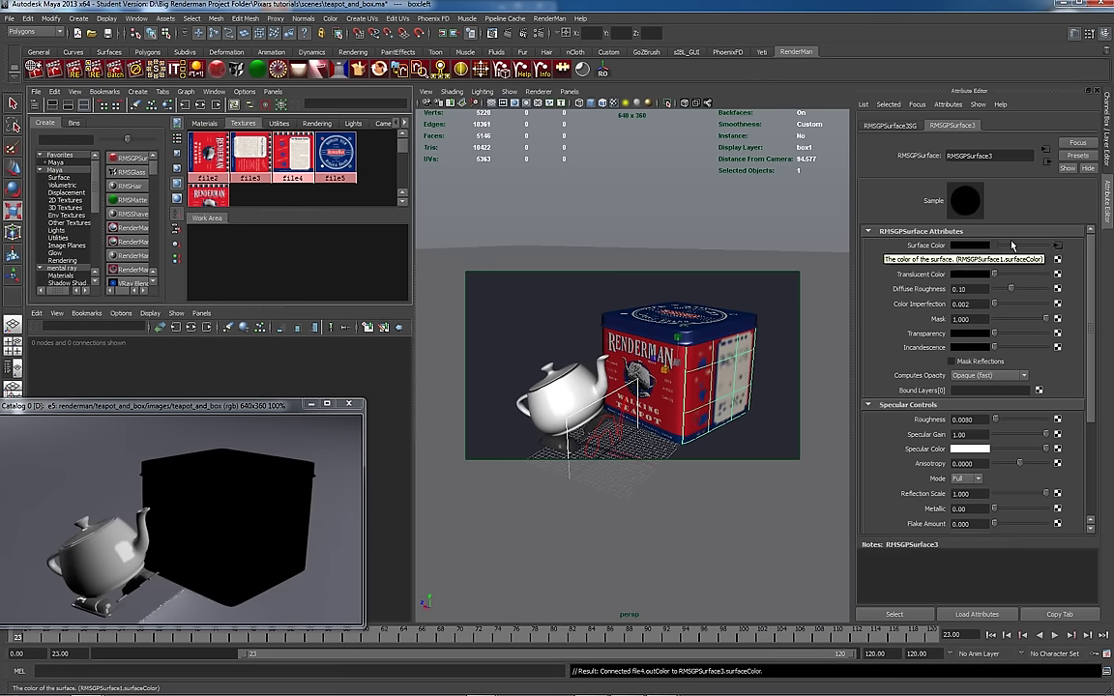
pyautogui.click(1056, 246)
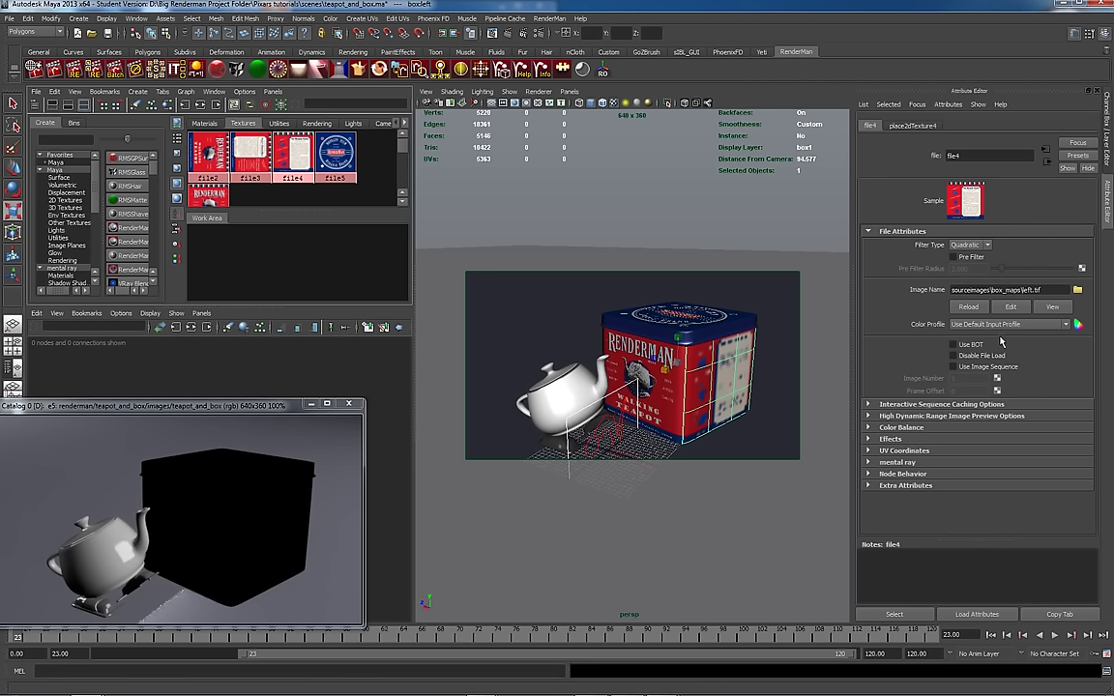
pyautogui.click(970, 245)
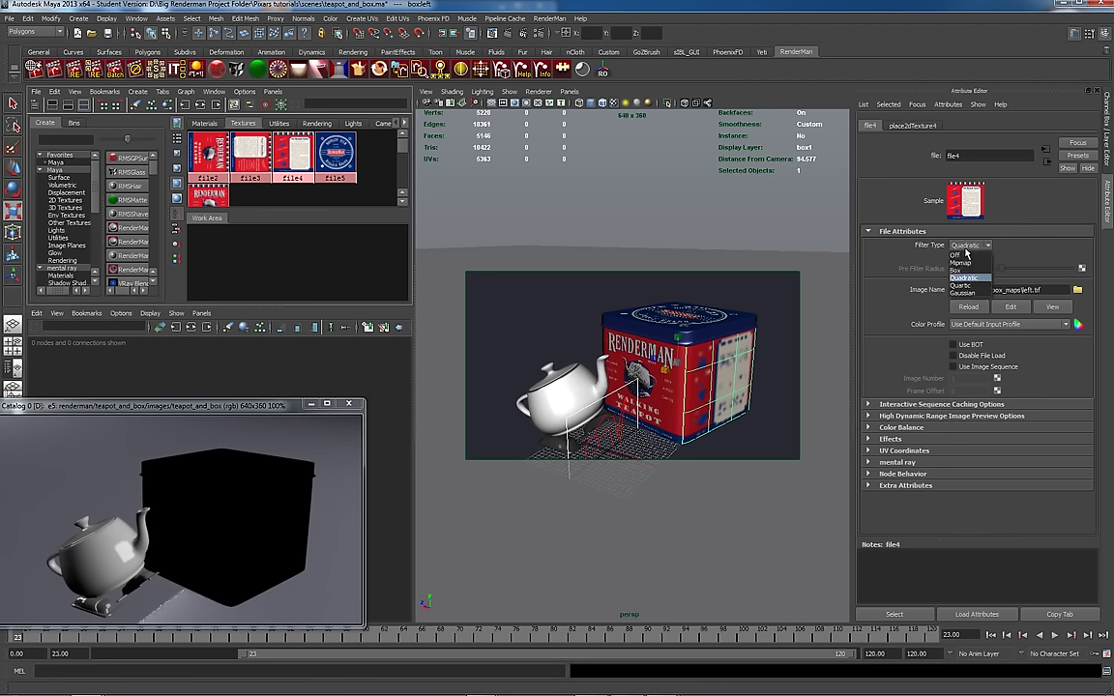
pyautogui.click(966, 253)
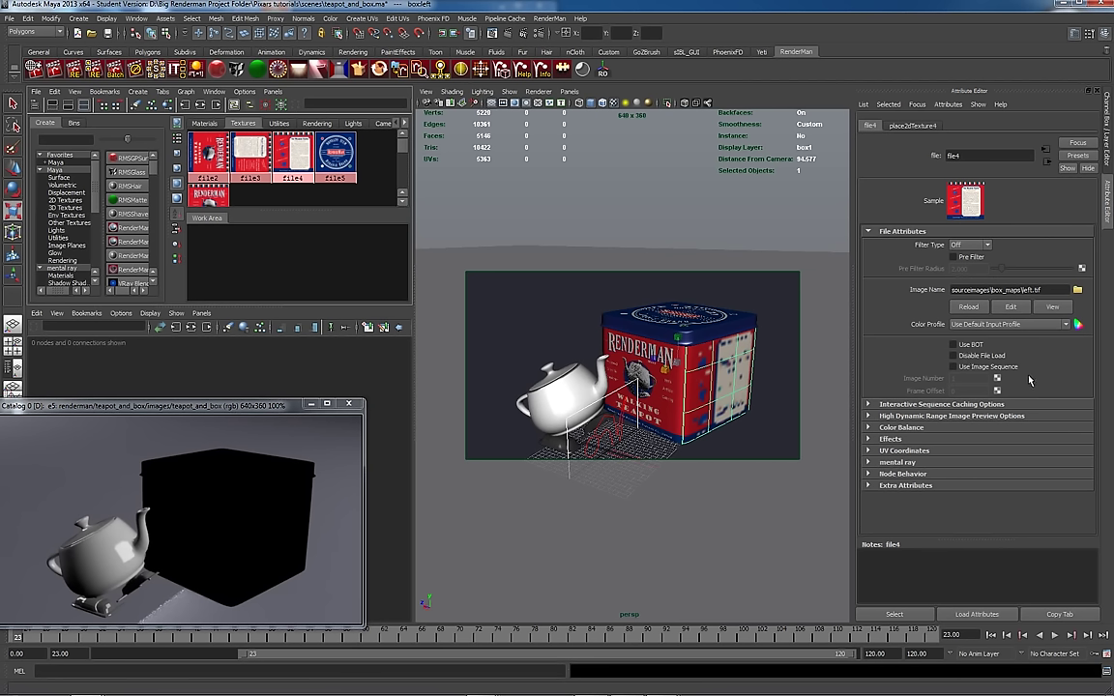
# - Set file4's Color Profile to Linear sRGB and re-render to see the tin's label
pyautogui.click(1065, 326)
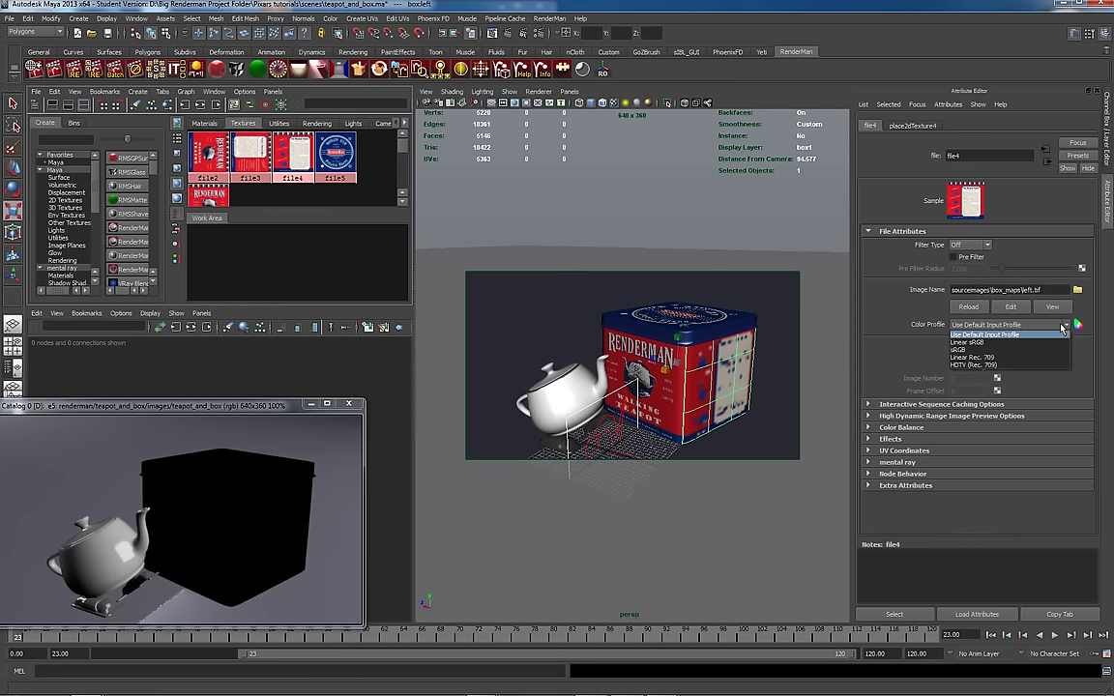
pyautogui.click(995, 344)
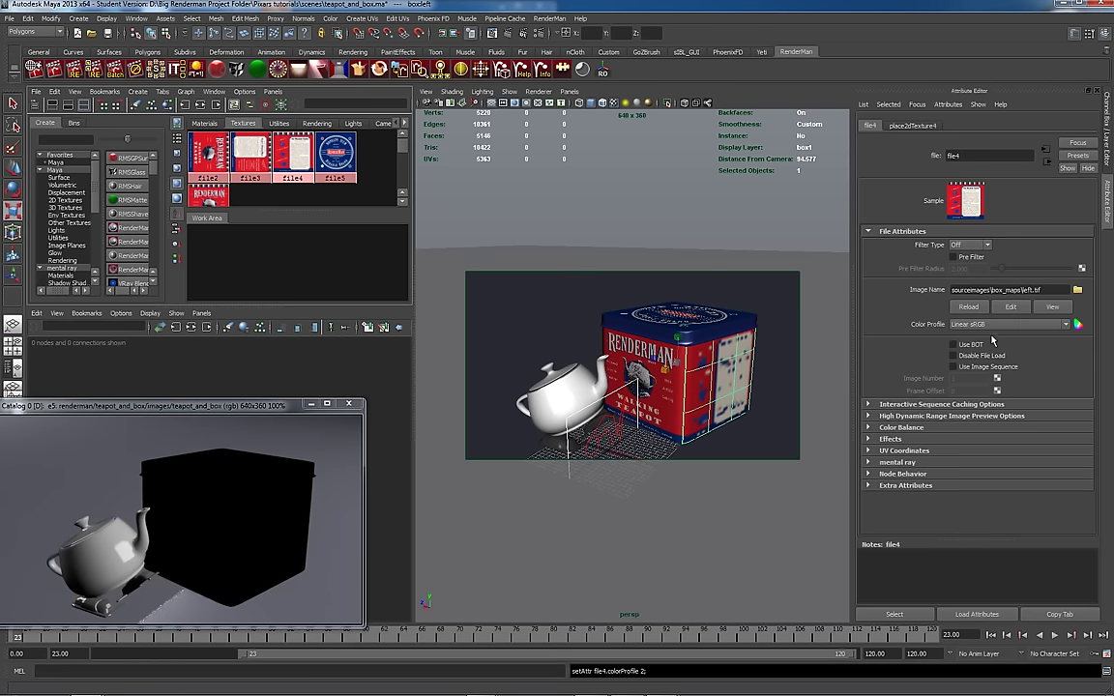
pyautogui.rightClick(138, 479)
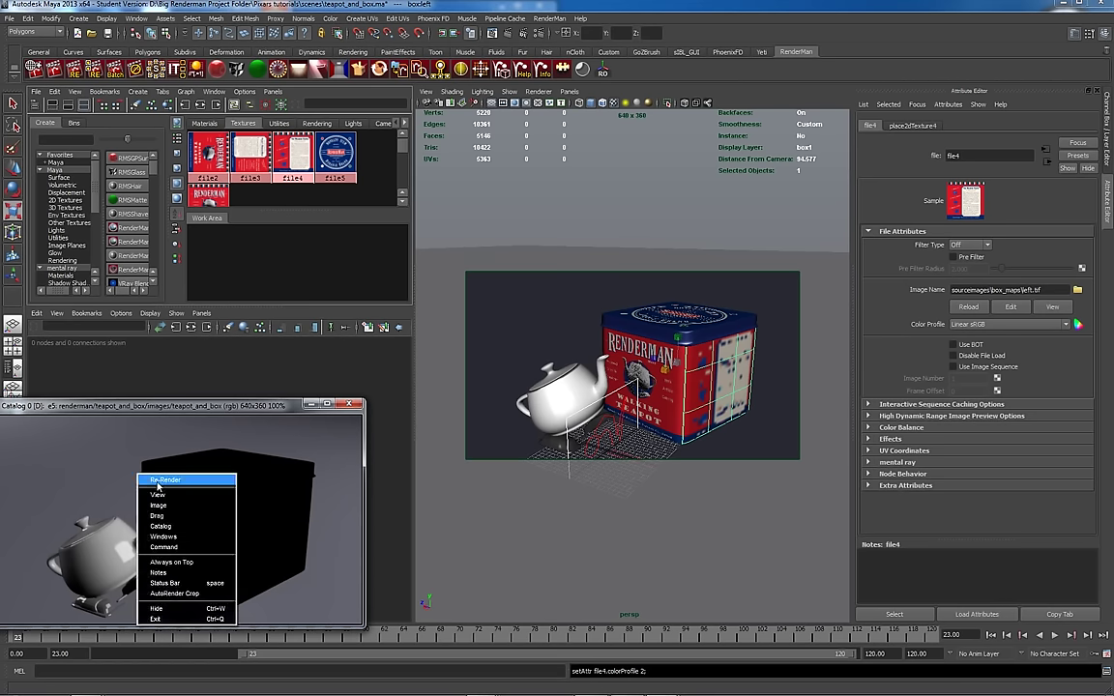
pyautogui.click(155, 480)
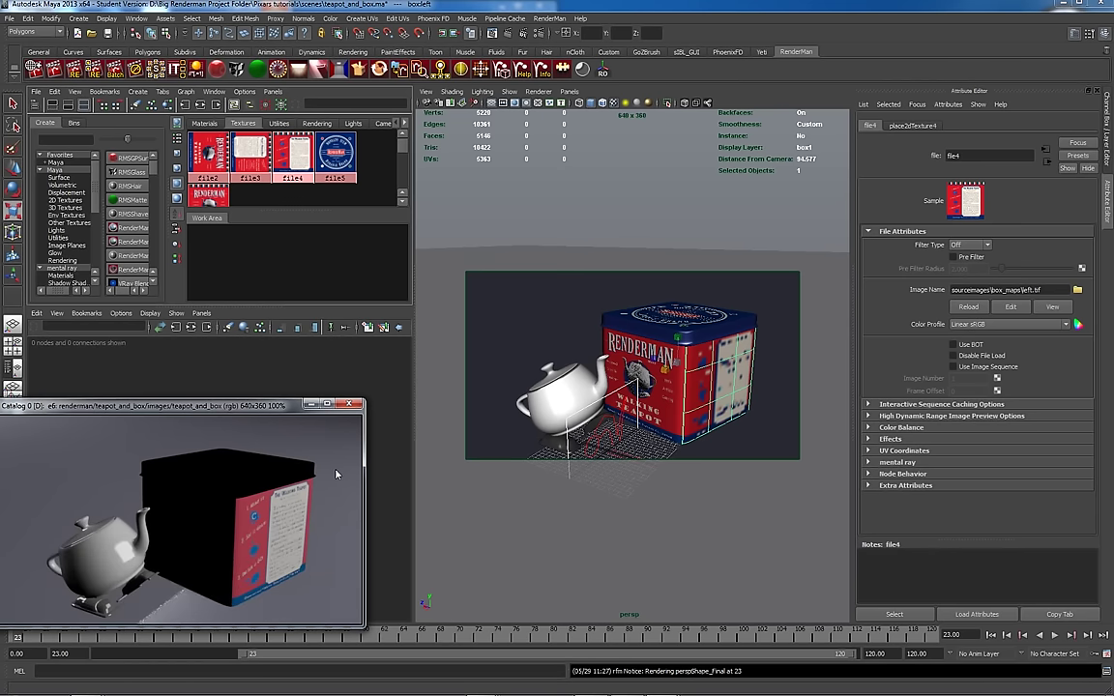
# - Change file4's Color Profile to Linear Rec. 709, then sRGB, and re-render the scene
pyautogui.click(1064, 330)
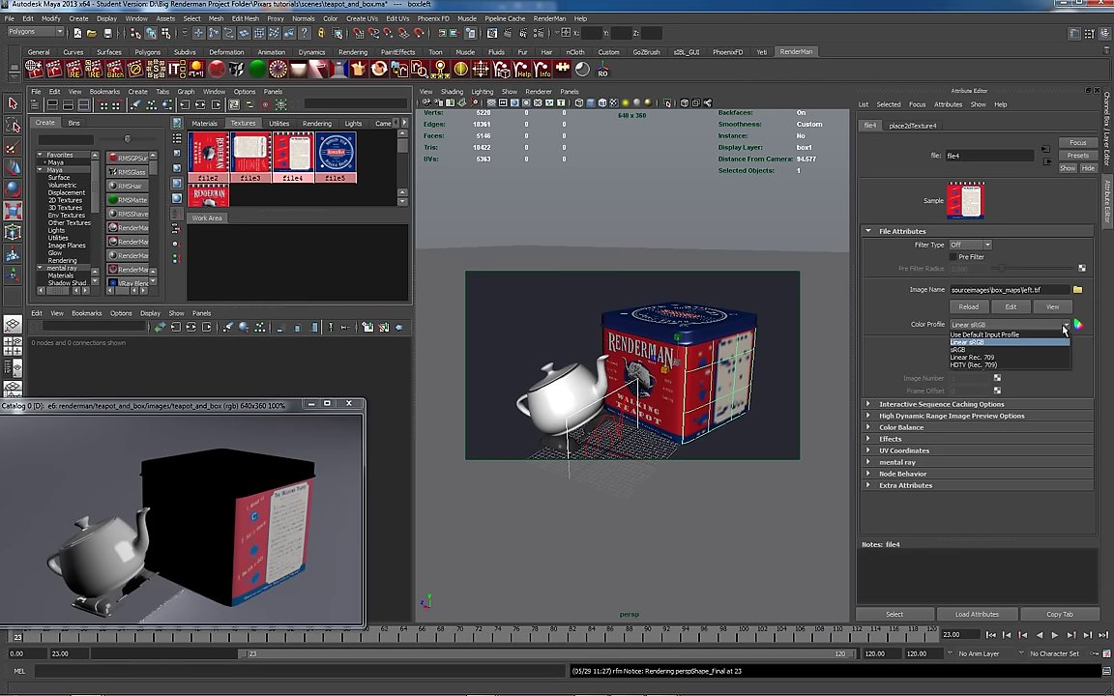
pyautogui.click(1018, 355)
pyautogui.click(967, 325)
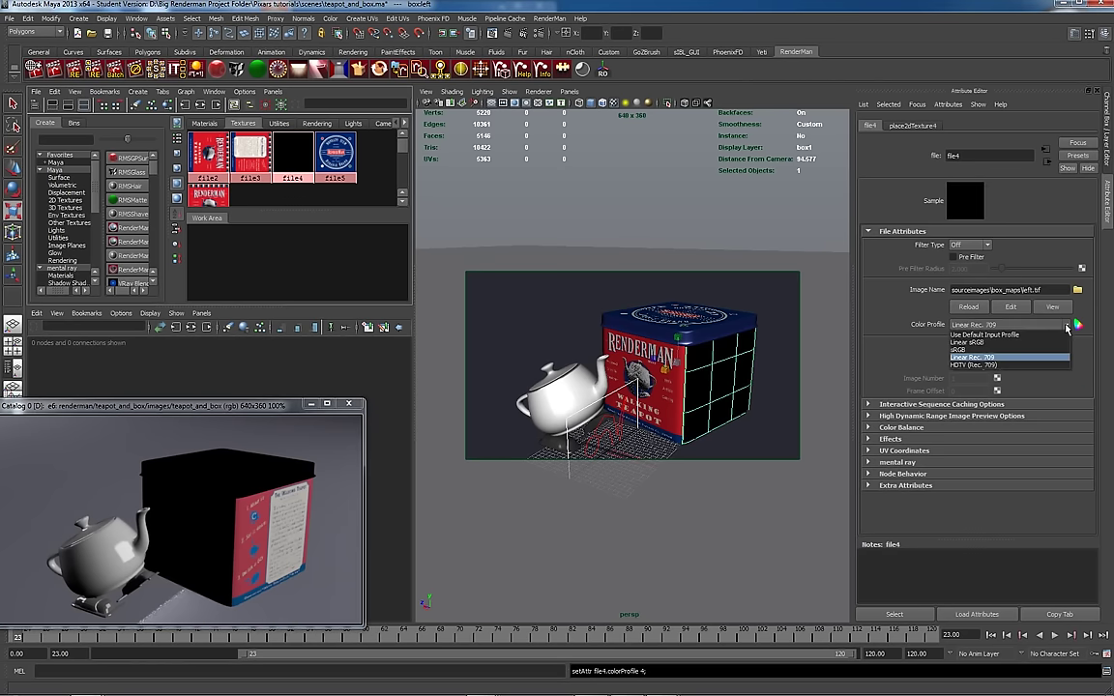
pyautogui.click(981, 350)
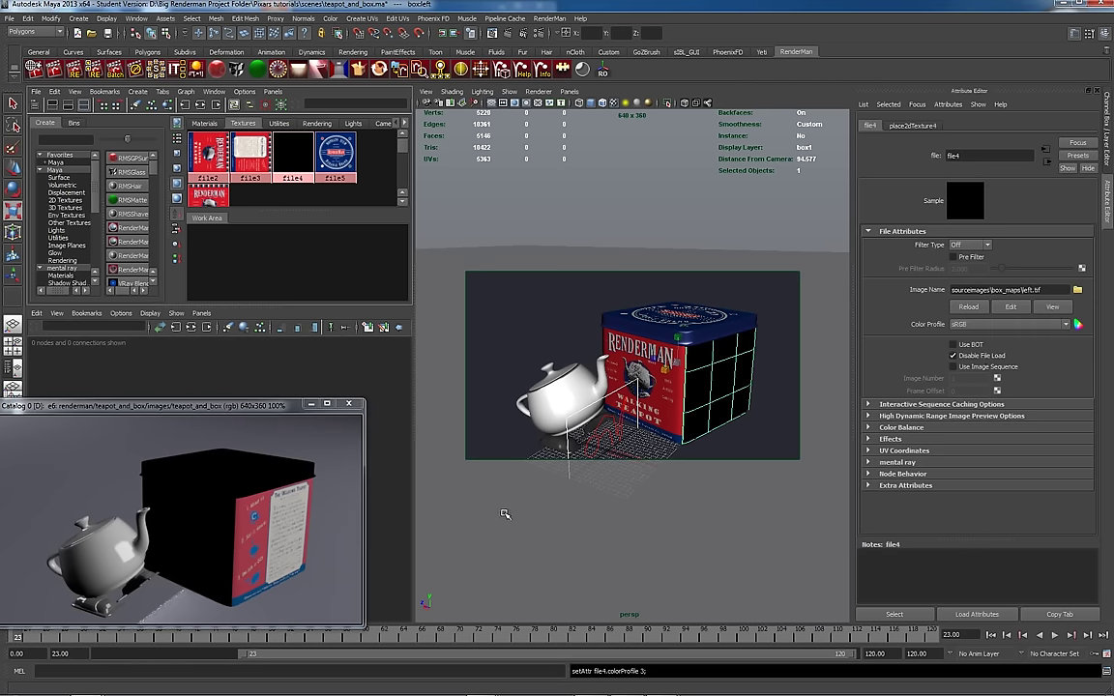
pyautogui.rightClick(225, 427)
pyautogui.click(248, 513)
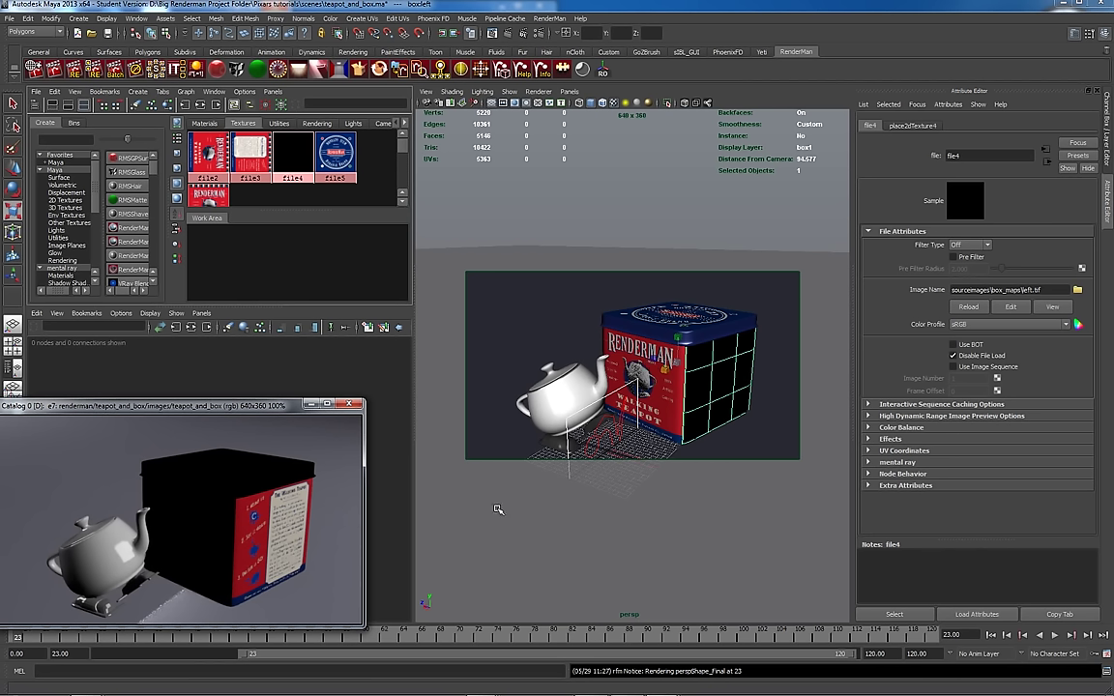
pyautogui.moveTo(482, 688)
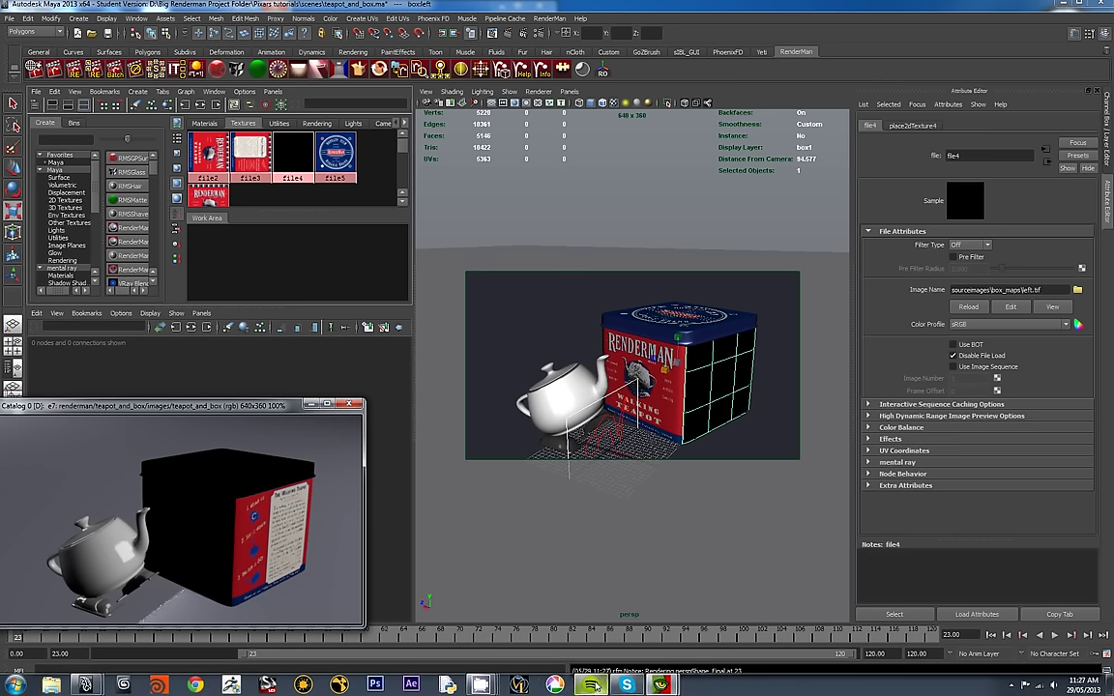